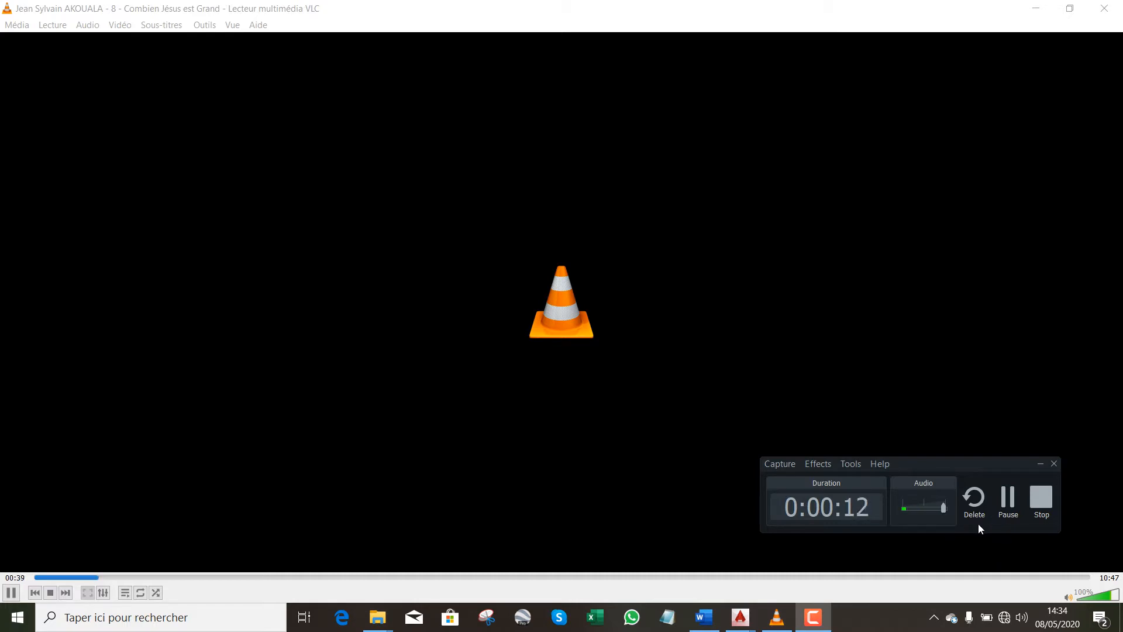
pyautogui.click(1012, 504)
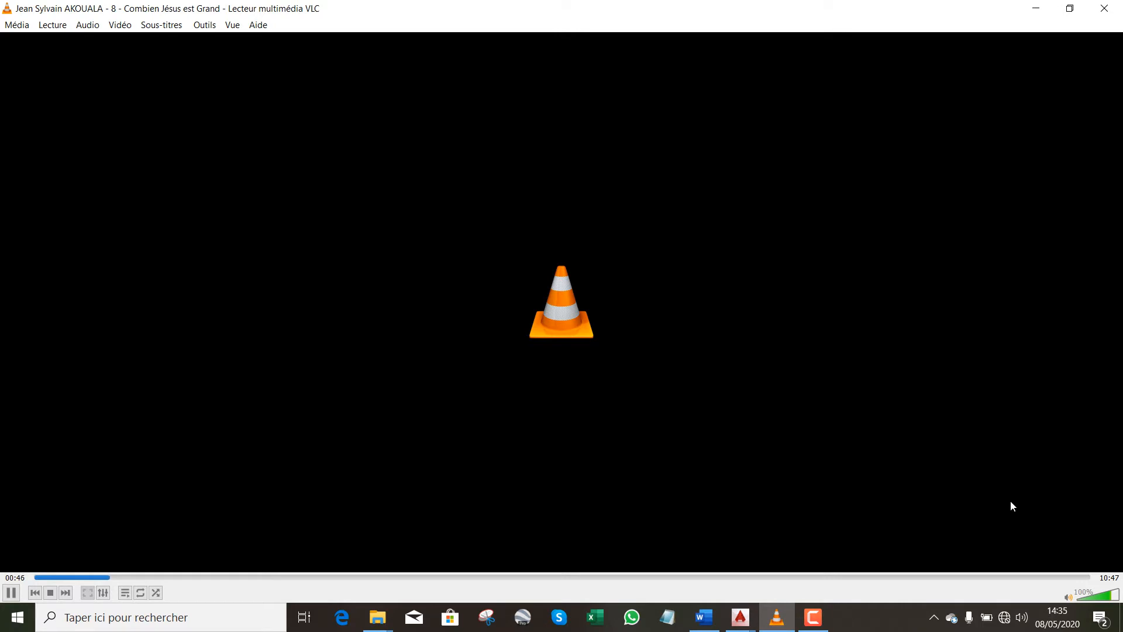
pyautogui.click(817, 612)
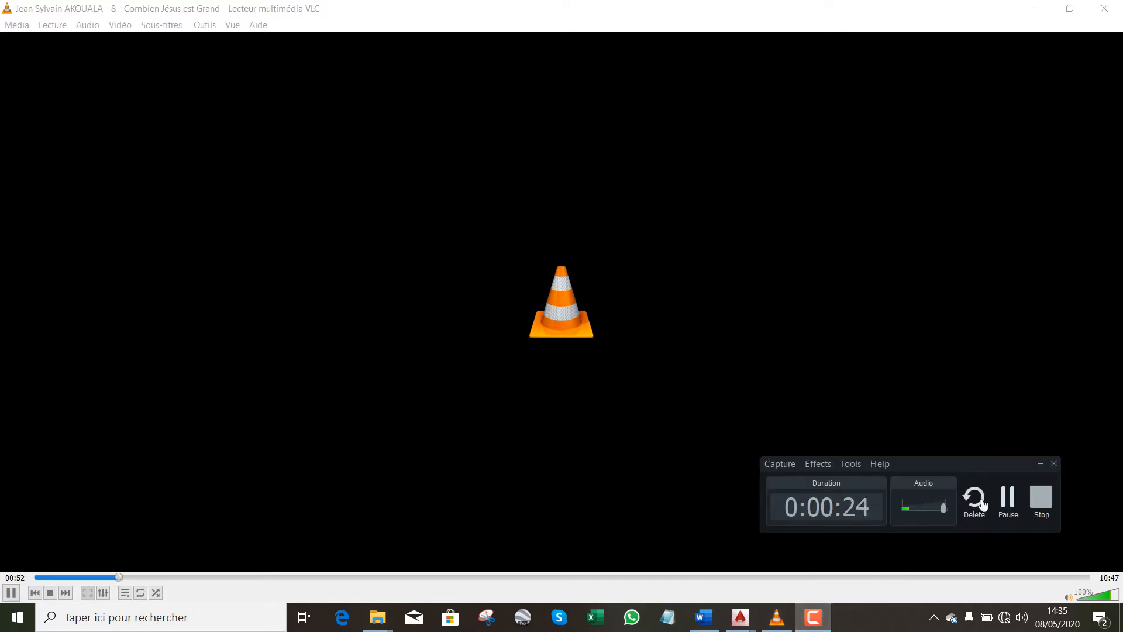
pyautogui.click(1007, 499)
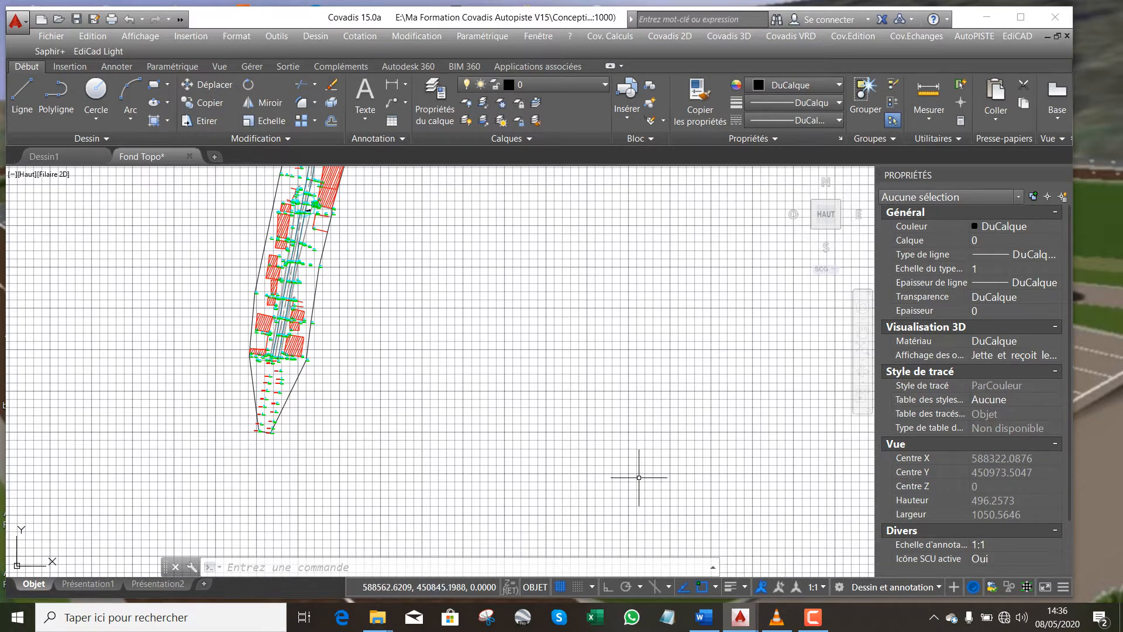
# Switch to the Word document and review the outline of the road design course with Autopiste V15, from title to last topic
pyautogui.click(711, 625)
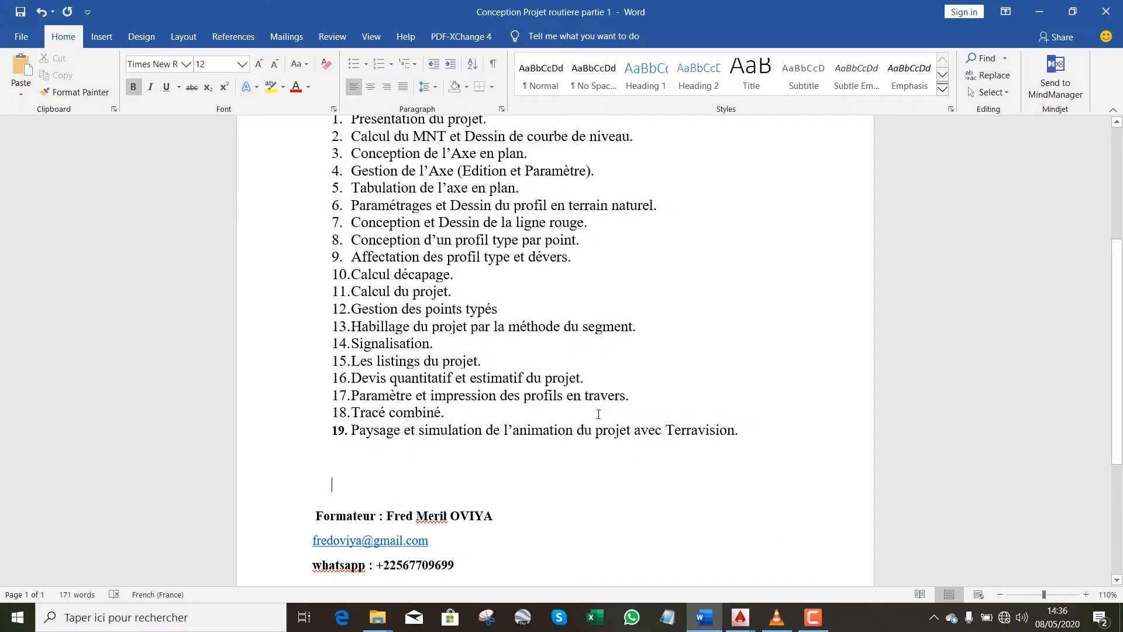
pyautogui.click(813, 617)
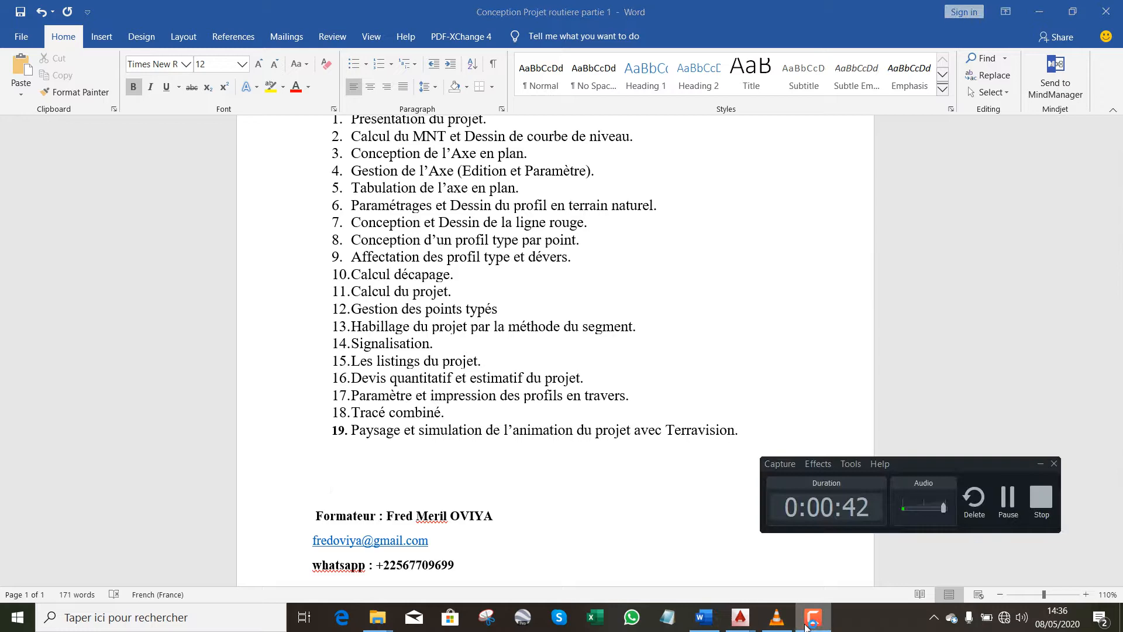
pyautogui.click(1010, 500)
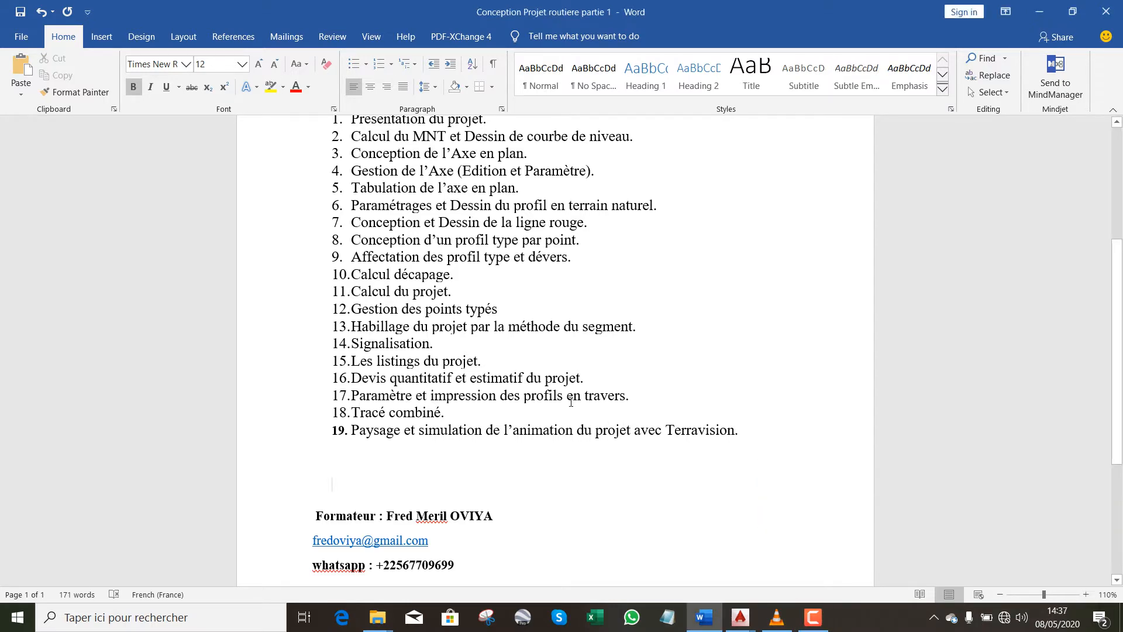
pyautogui.scroll(5, 571, 402)
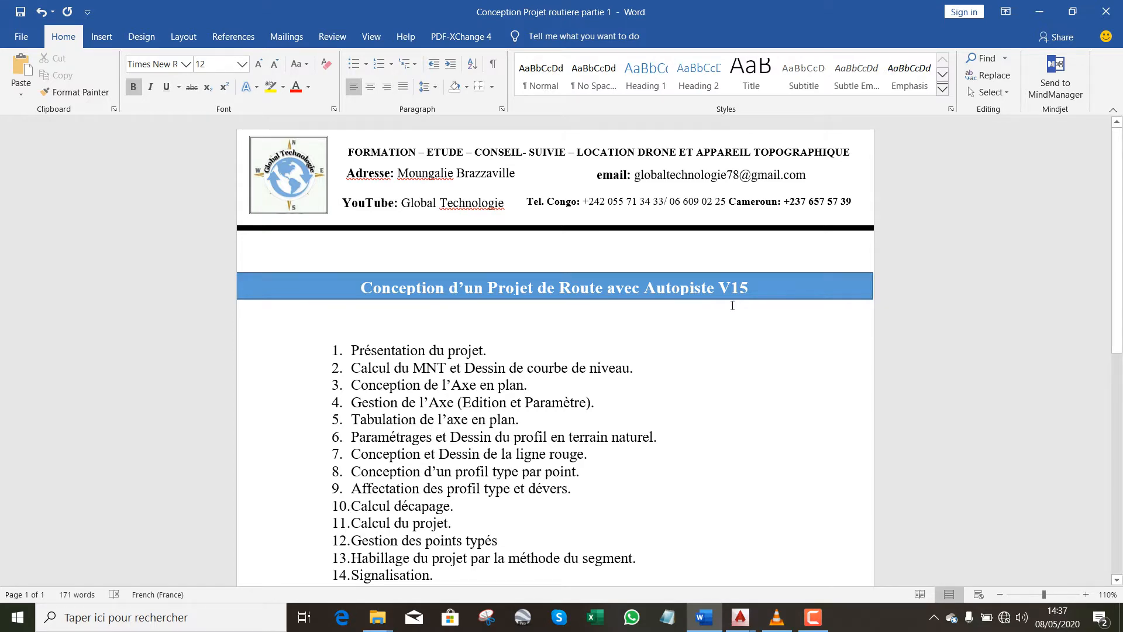
pyautogui.scroll(-5, 732, 305)
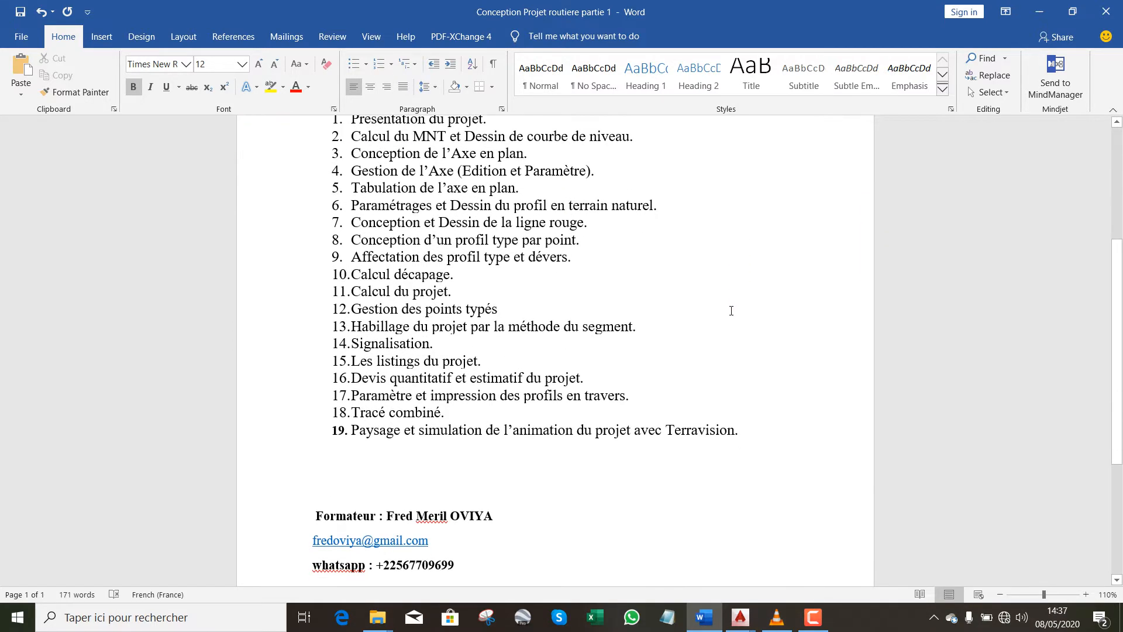
pyautogui.scroll(4, 731, 311)
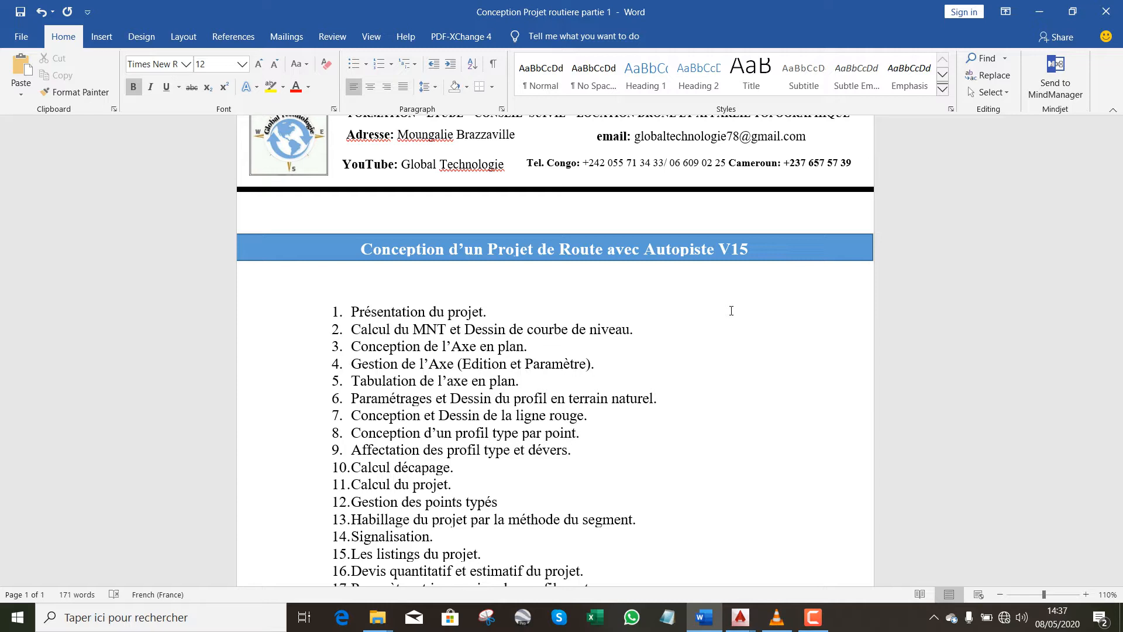
pyautogui.scroll(-2, 730, 311)
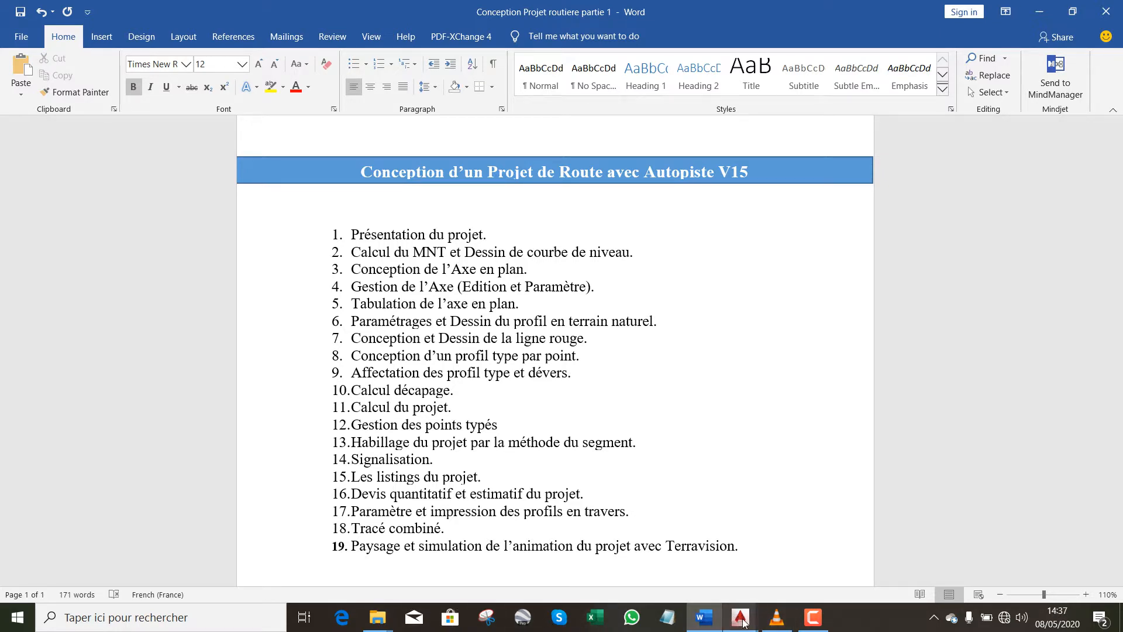
# Switch to the Fond Topo drawing in Covadis and examine the whole surveyed road corridor, its southern loop and the ravine area
pyautogui.moveTo(742, 621)
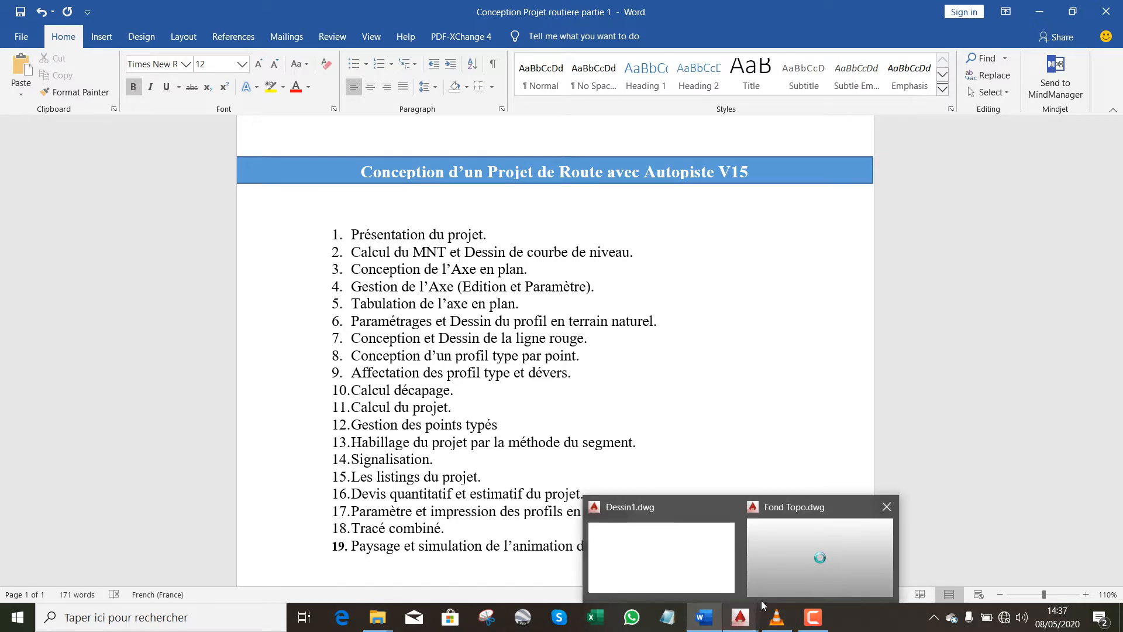
pyautogui.click(788, 570)
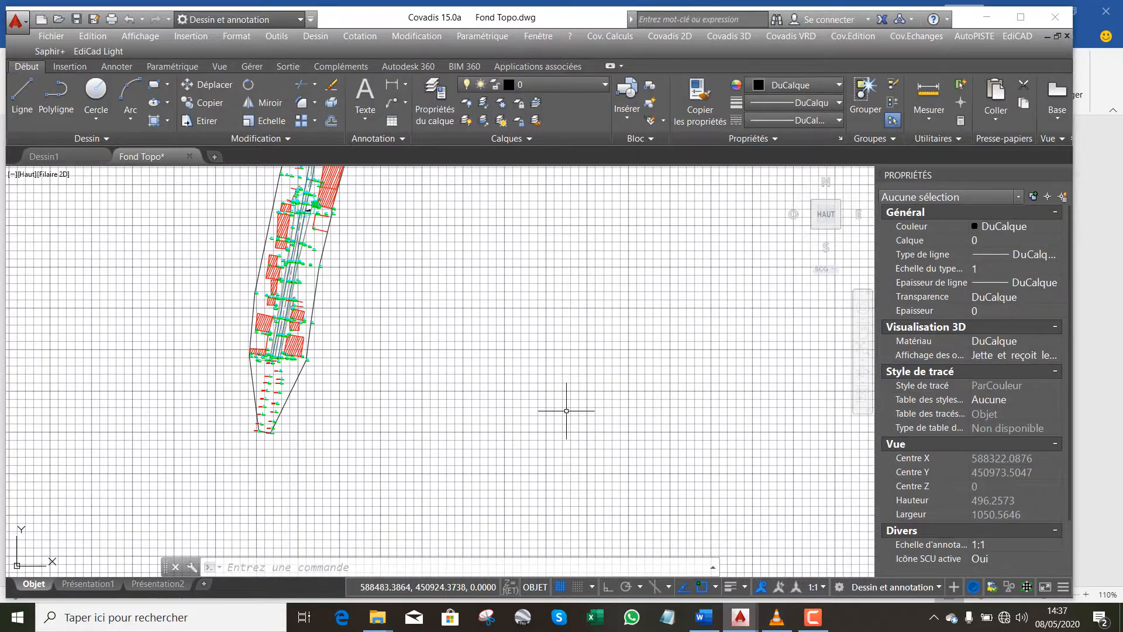
pyautogui.scroll(-5, 300, 388)
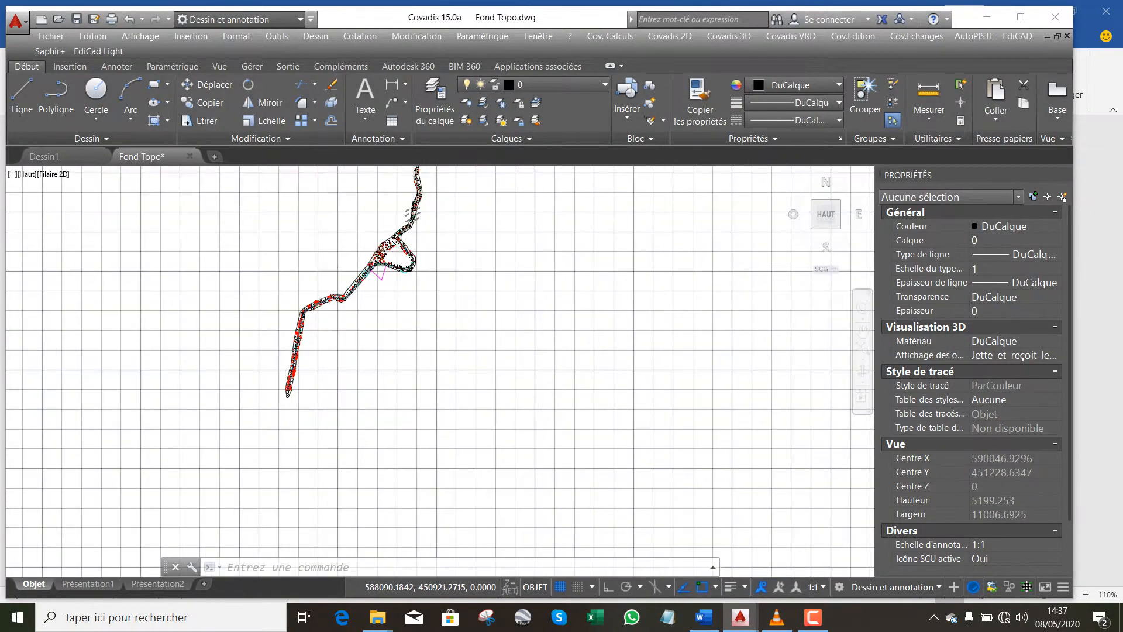
pyautogui.scroll(-2, 284, 396)
pyautogui.scroll(-1, 287, 399)
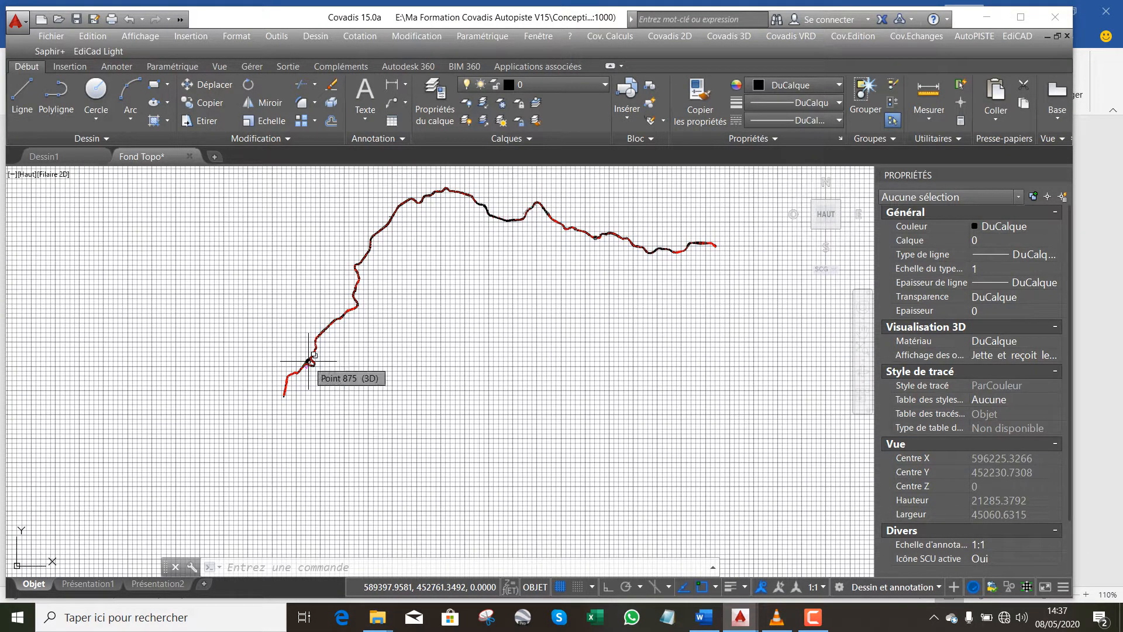
pyautogui.scroll(2, 308, 361)
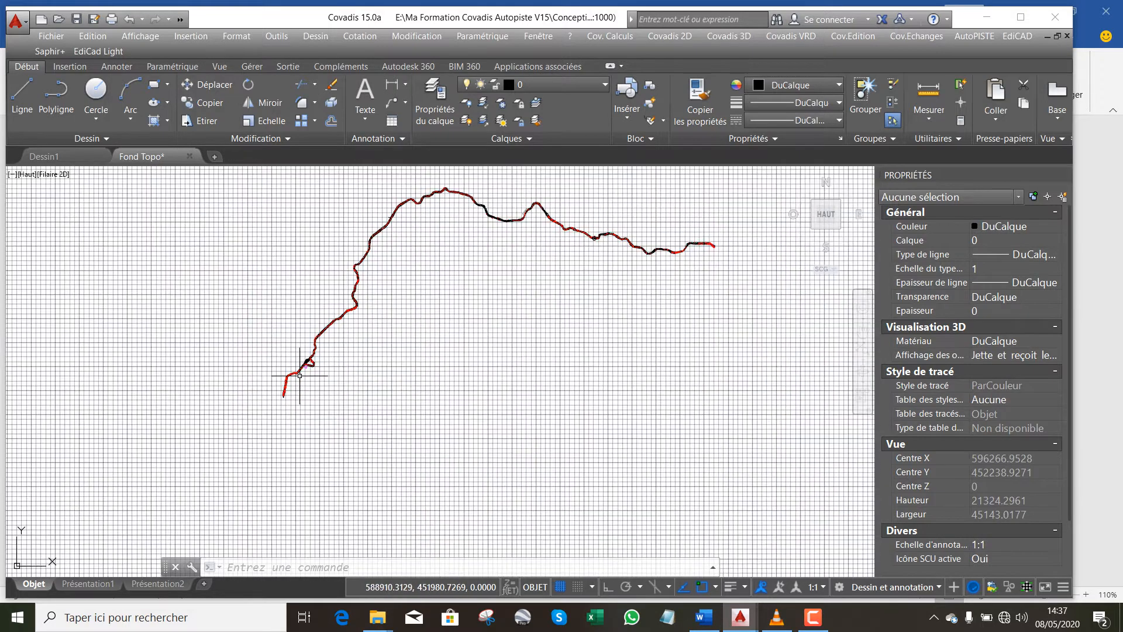
pyautogui.scroll(8, 307, 364)
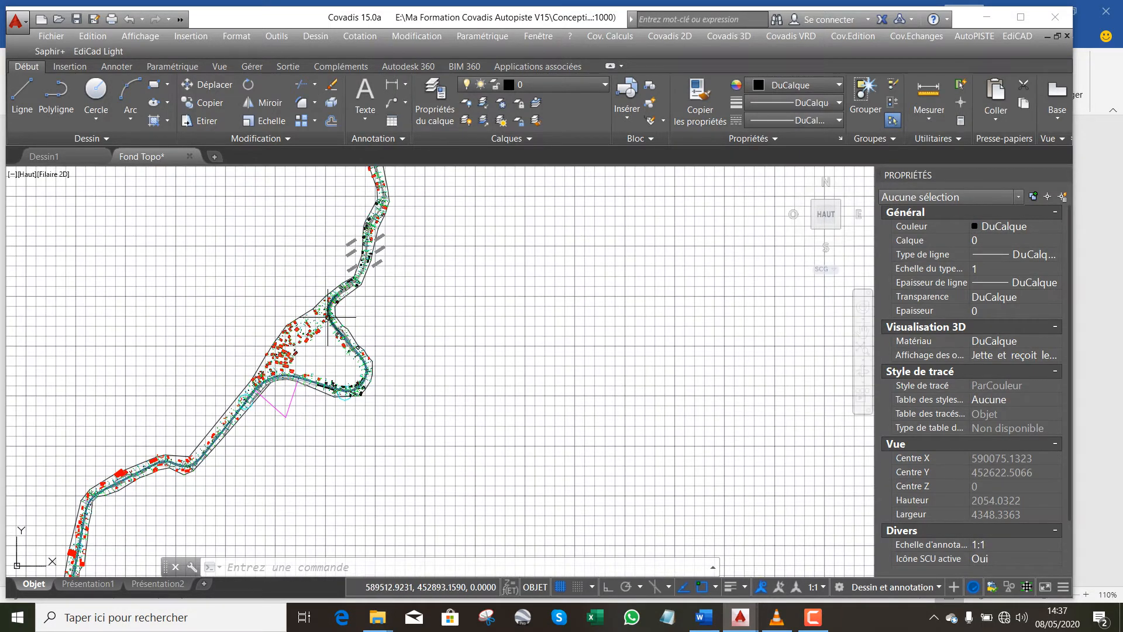
pyautogui.scroll(4, 300, 331)
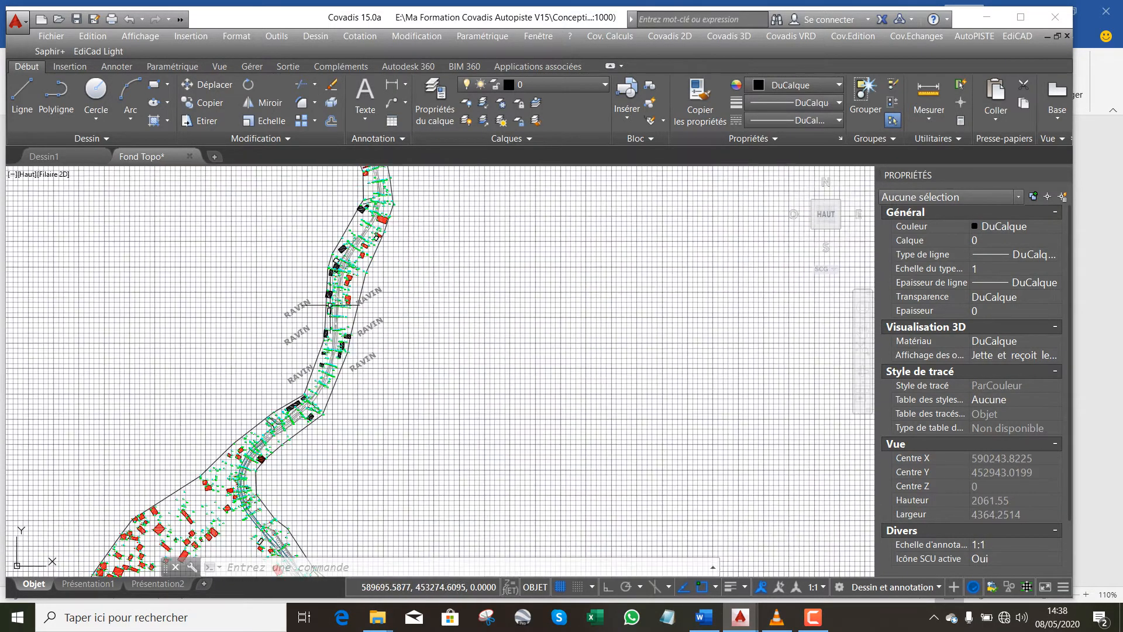
pyautogui.scroll(-12, 300, 331)
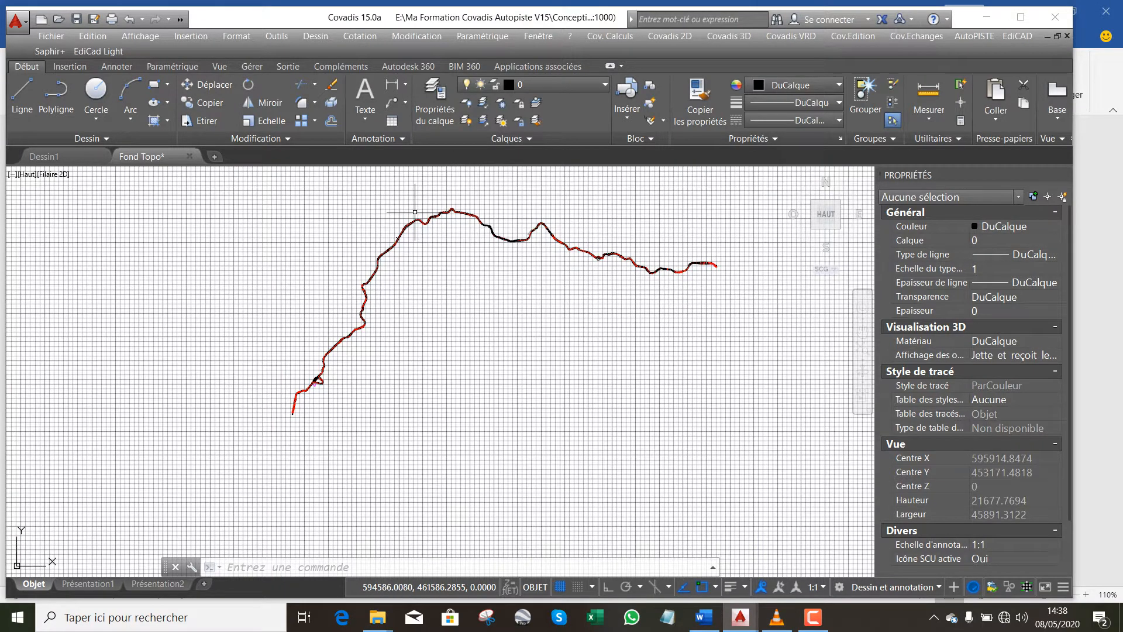
# Inspect the topographic survey from the southern loop northward along the winding section of the road corridor
pyautogui.scroll(4, 315, 383)
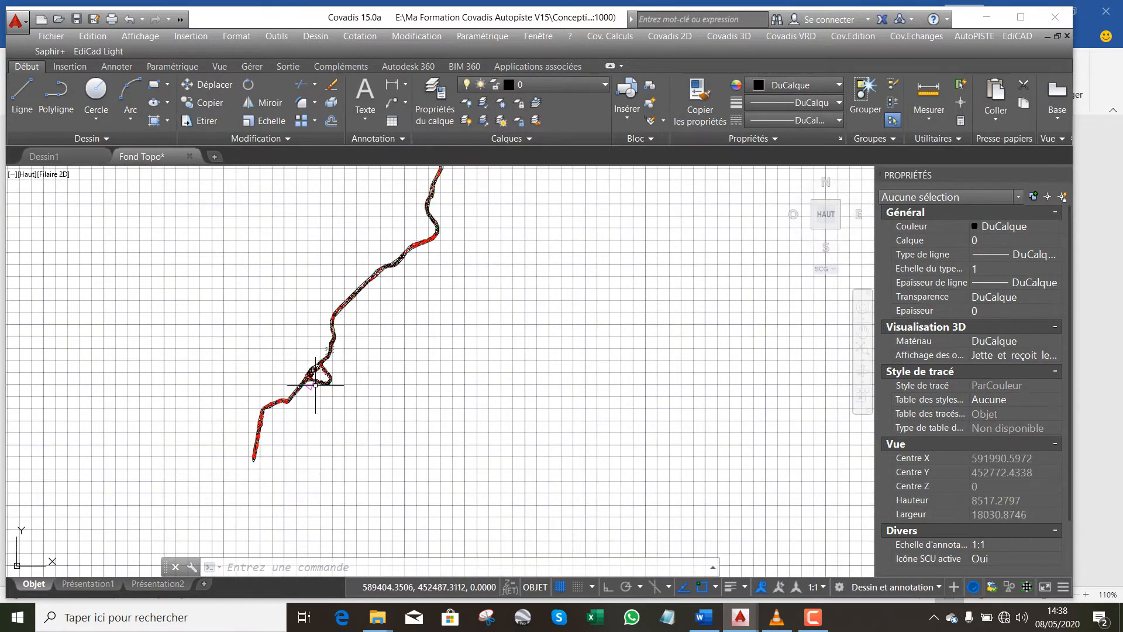
pyautogui.scroll(4, 319, 383)
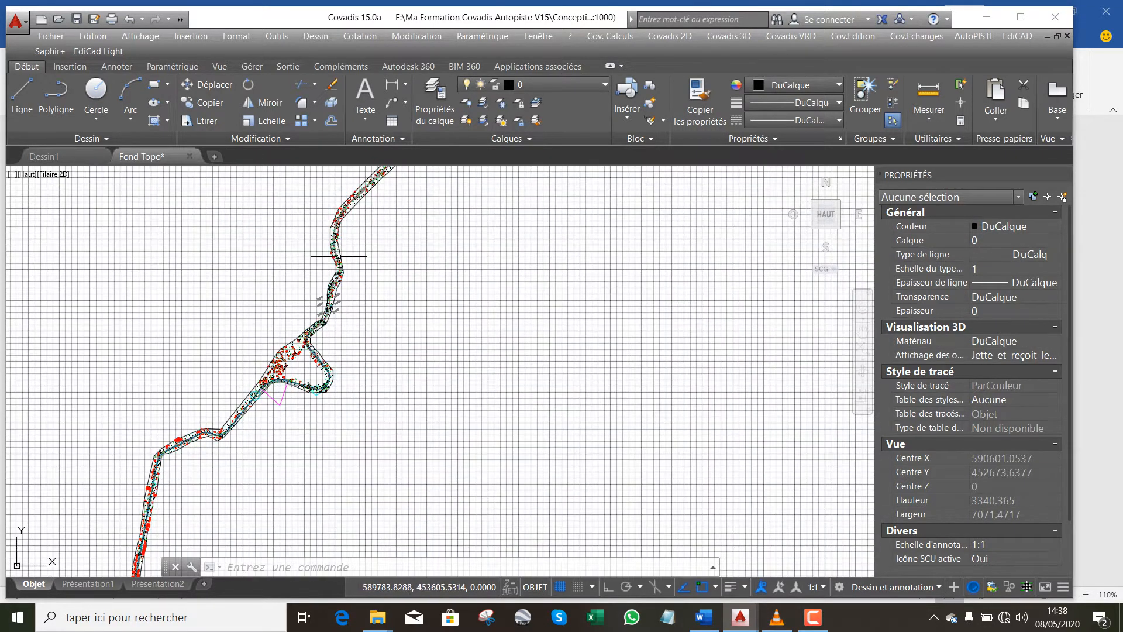
pyautogui.scroll(2, 333, 270)
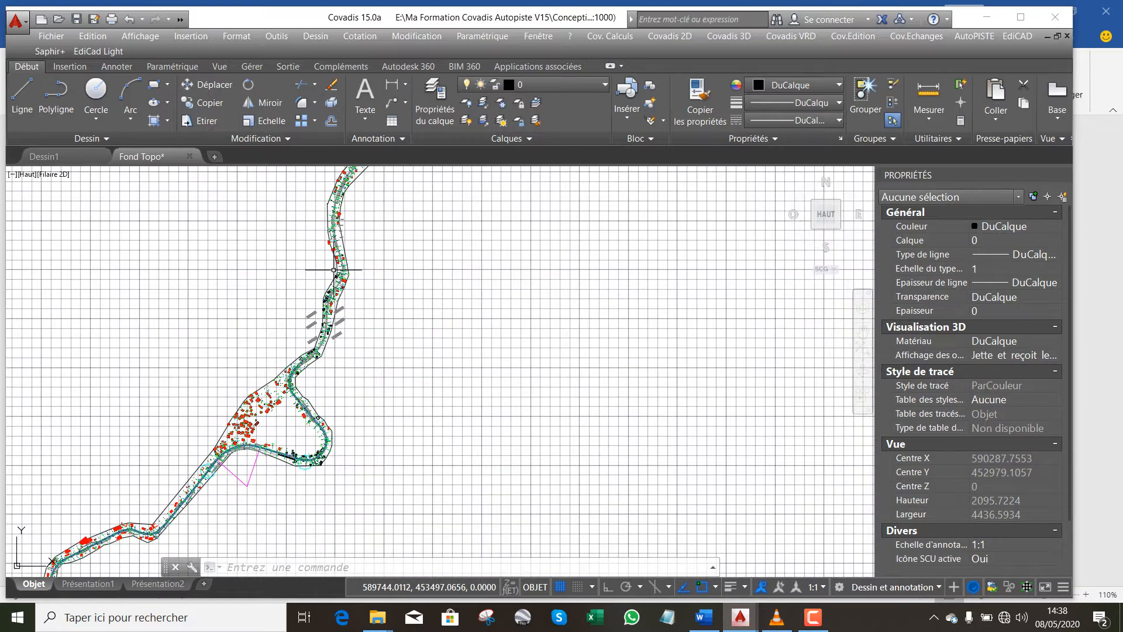
pyautogui.moveTo(334, 269); pyautogui.dragTo(321, 360, button='middle')
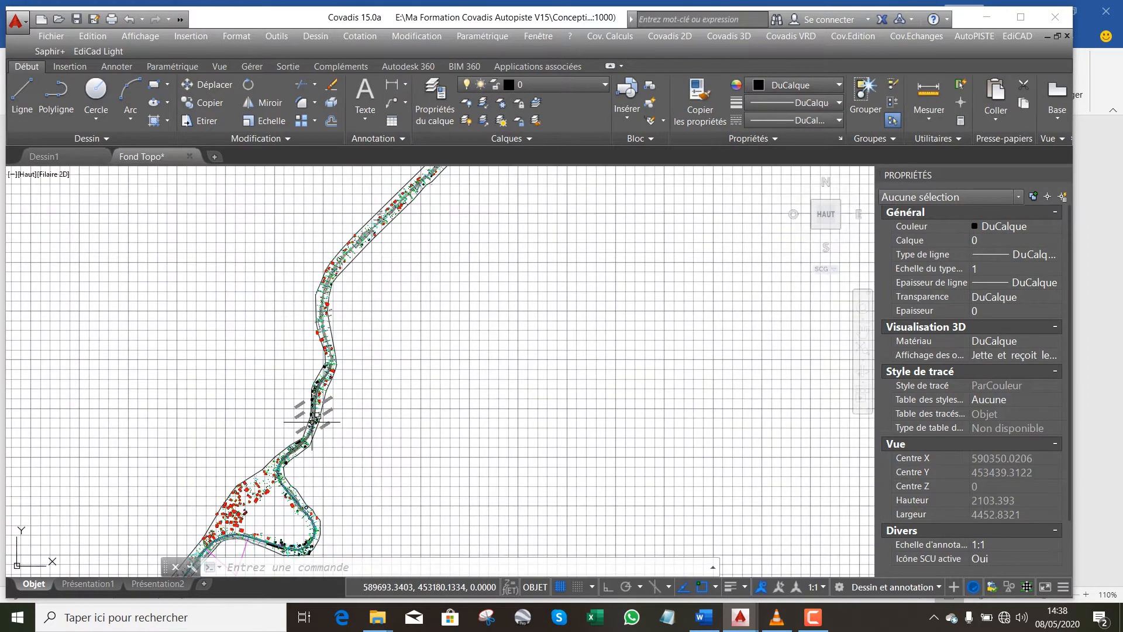
pyautogui.scroll(-6, 313, 418)
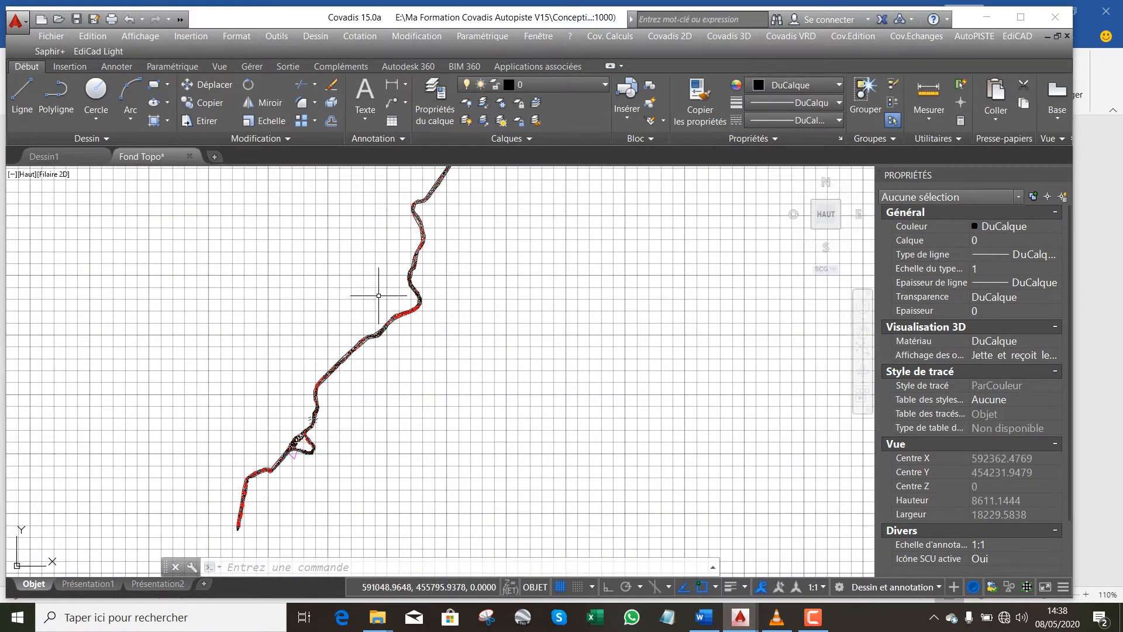
pyautogui.scroll(12, 378, 295)
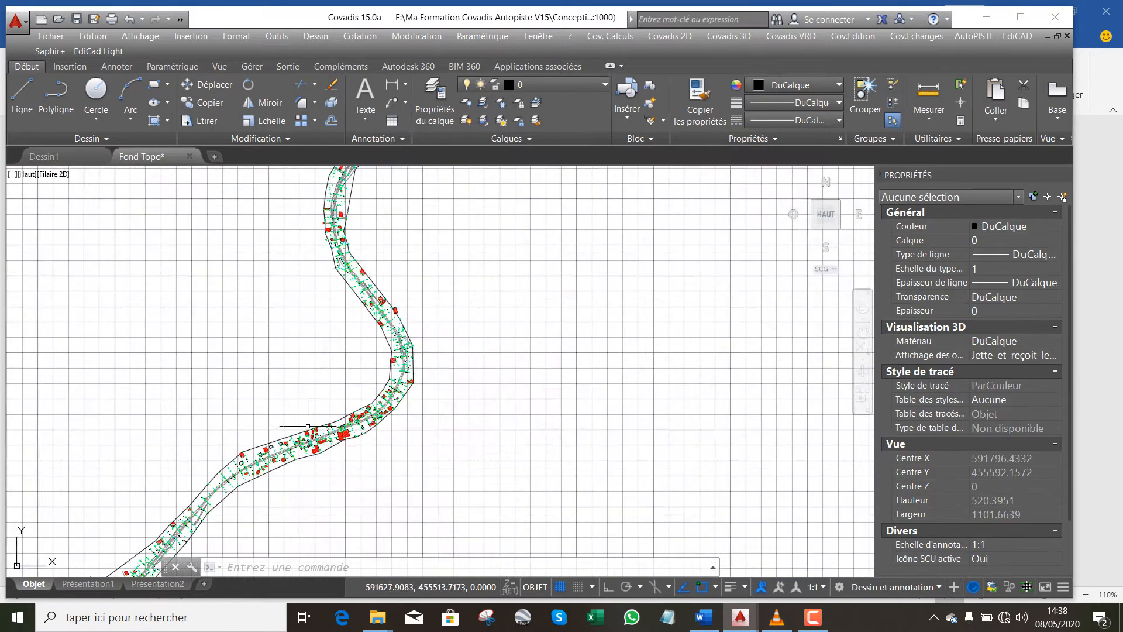
pyautogui.scroll(-5, 308, 427)
pyautogui.scroll(1, 355, 229)
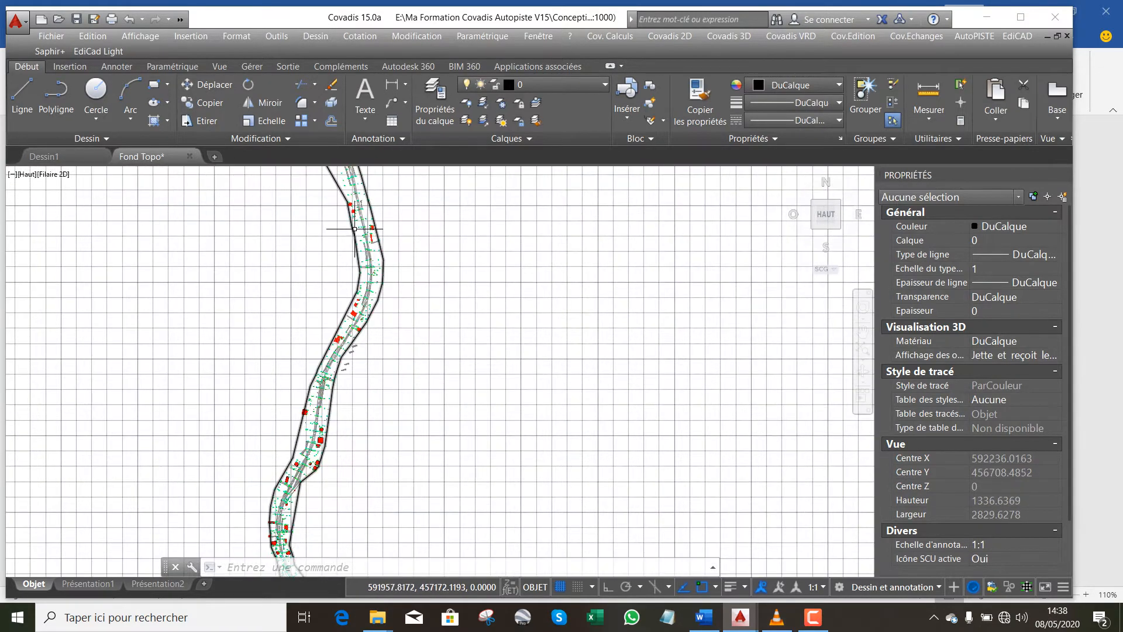
pyautogui.scroll(-4, 340, 417)
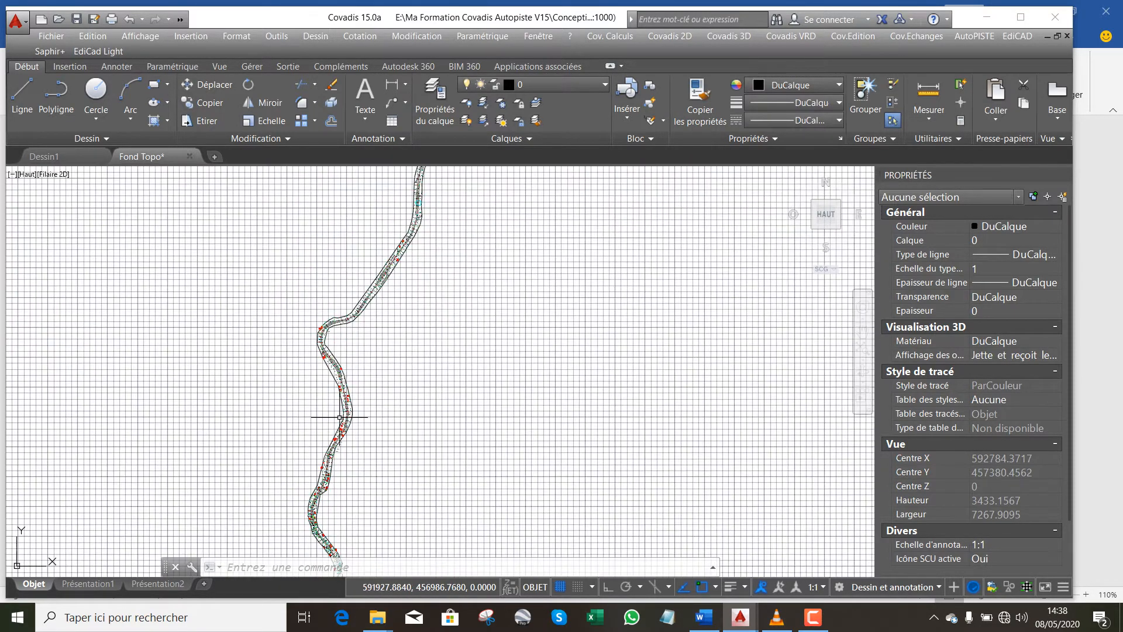
# Examine the survey points, buildings and corridor limits along the road's middle stretch and northern bend
pyautogui.scroll(10, 396, 269)
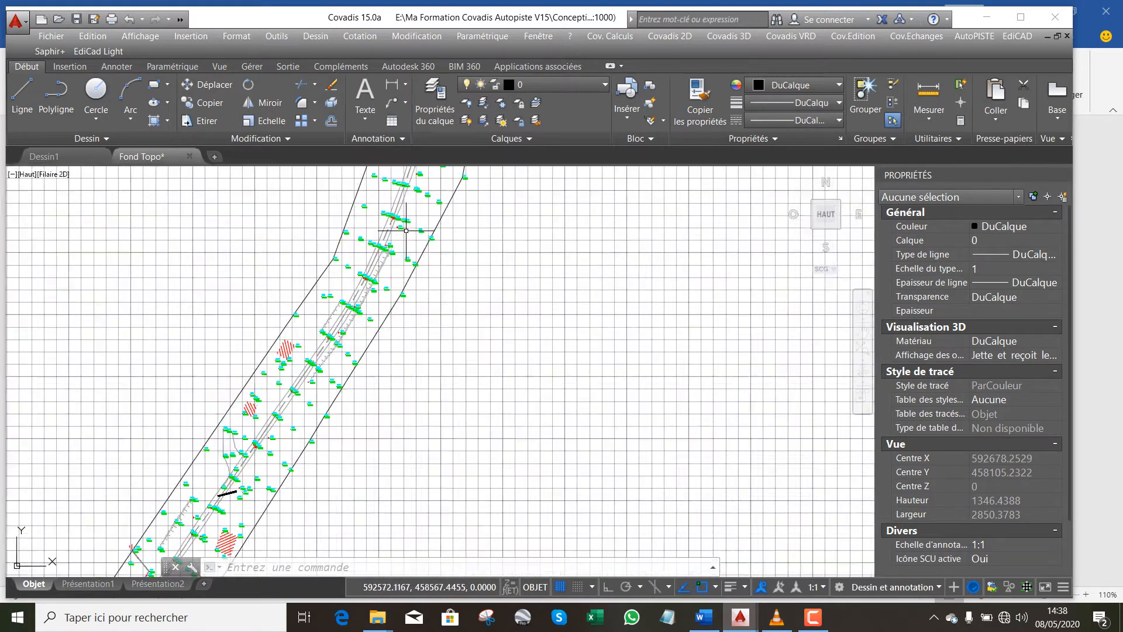
pyautogui.scroll(-4, 275, 476)
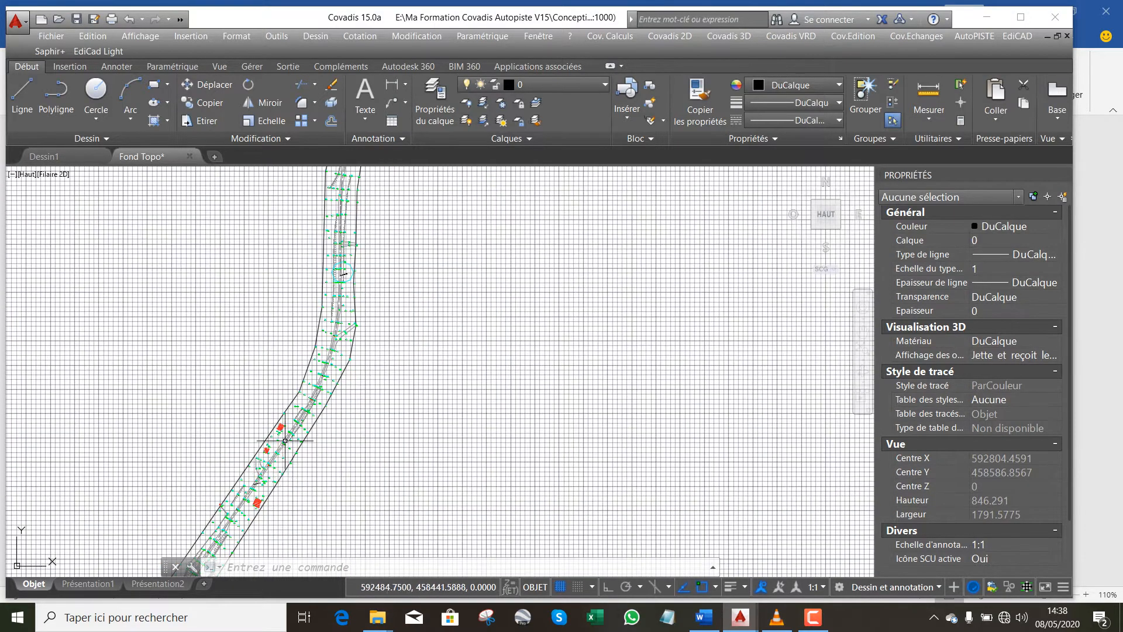
pyautogui.scroll(-4, 307, 386)
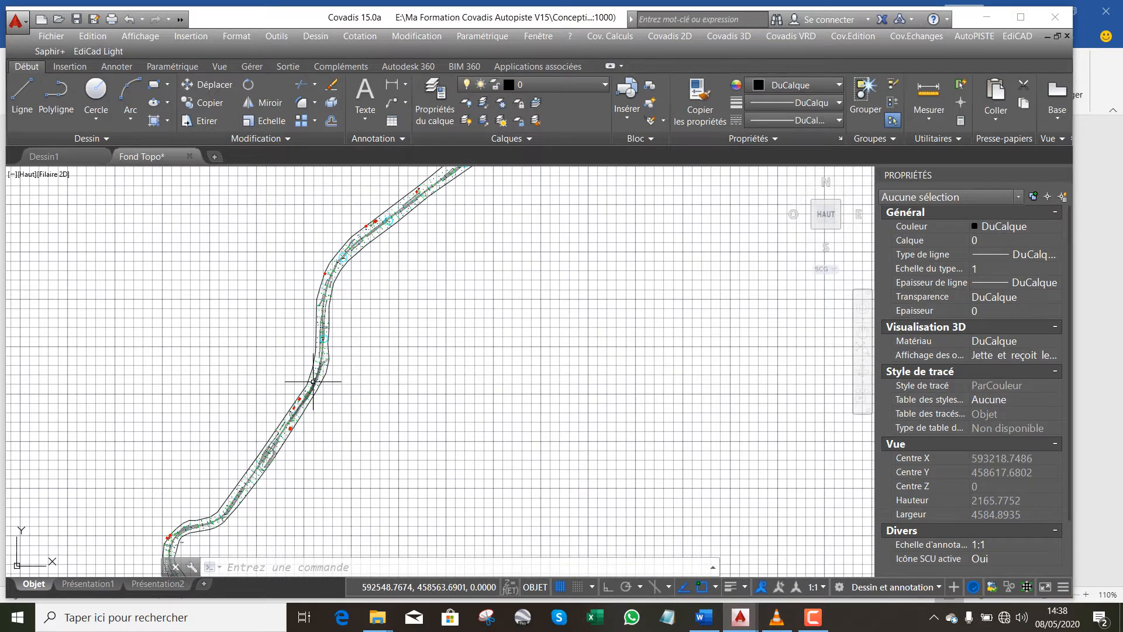
pyautogui.scroll(-4, 313, 381)
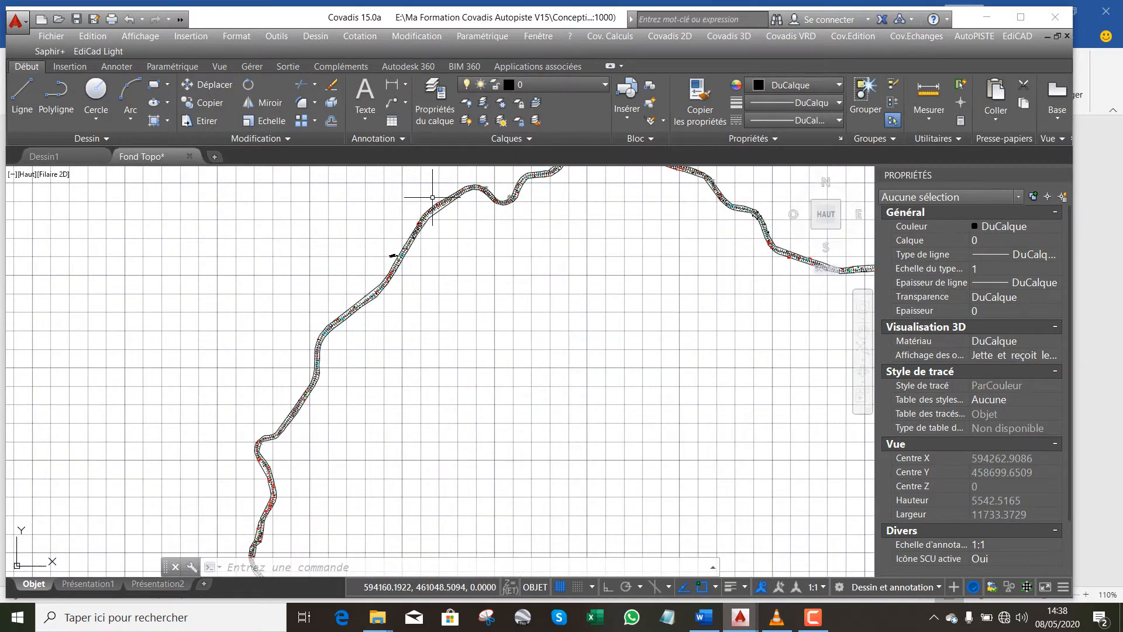
pyautogui.scroll(10, 436, 199)
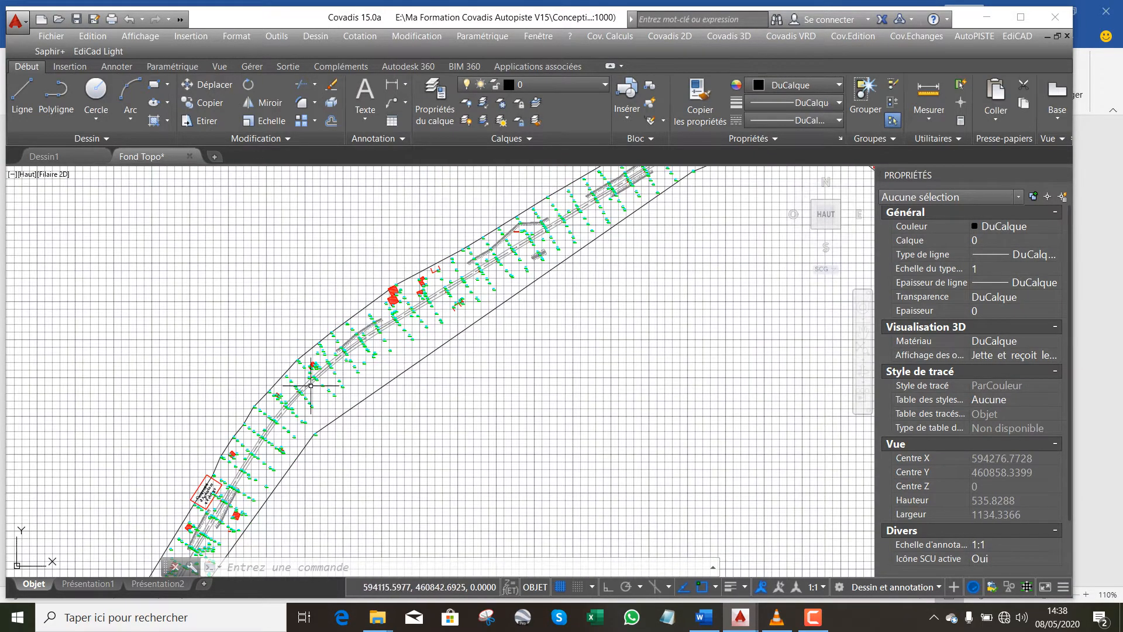
pyautogui.scroll(-8, 311, 385)
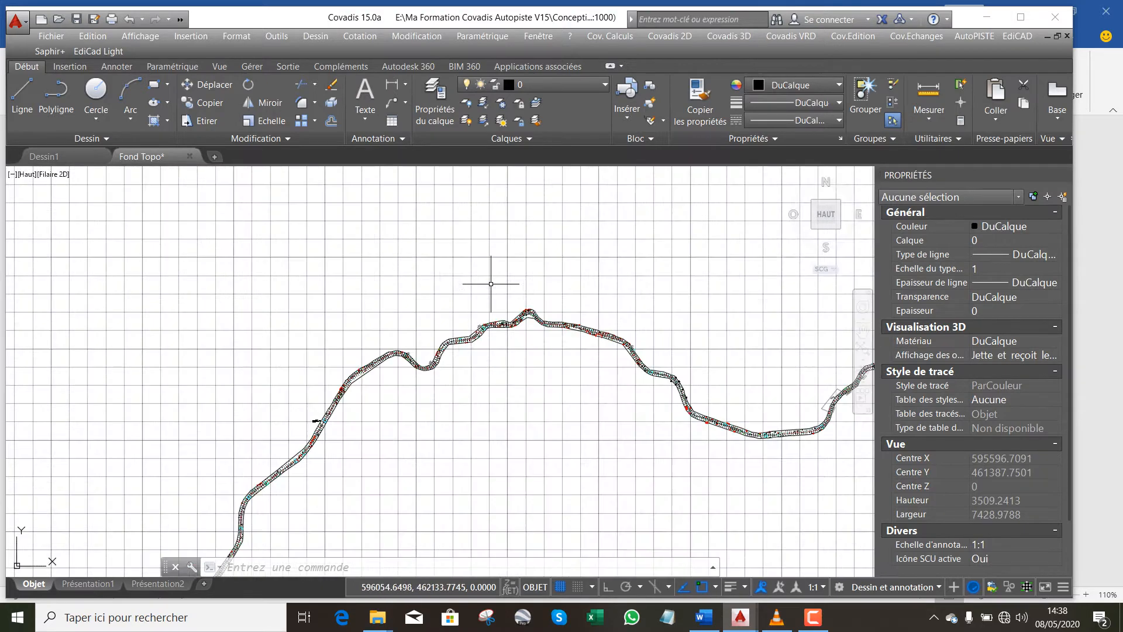
pyautogui.scroll(-10, 491, 283)
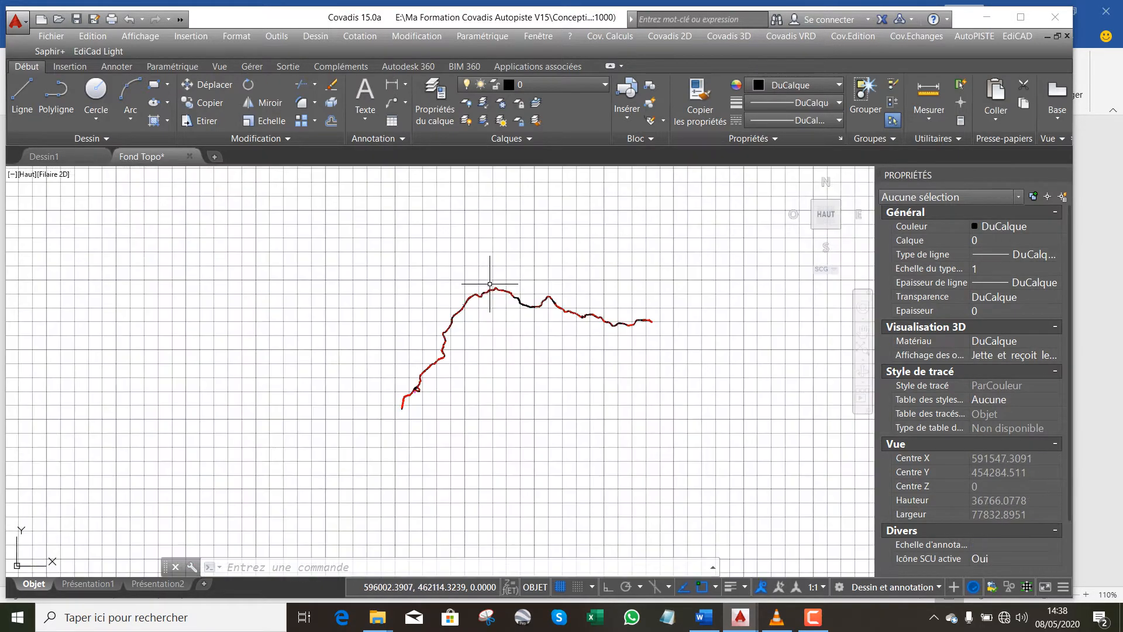
pyautogui.scroll(4, 490, 284)
pyautogui.scroll(10, 300, 497)
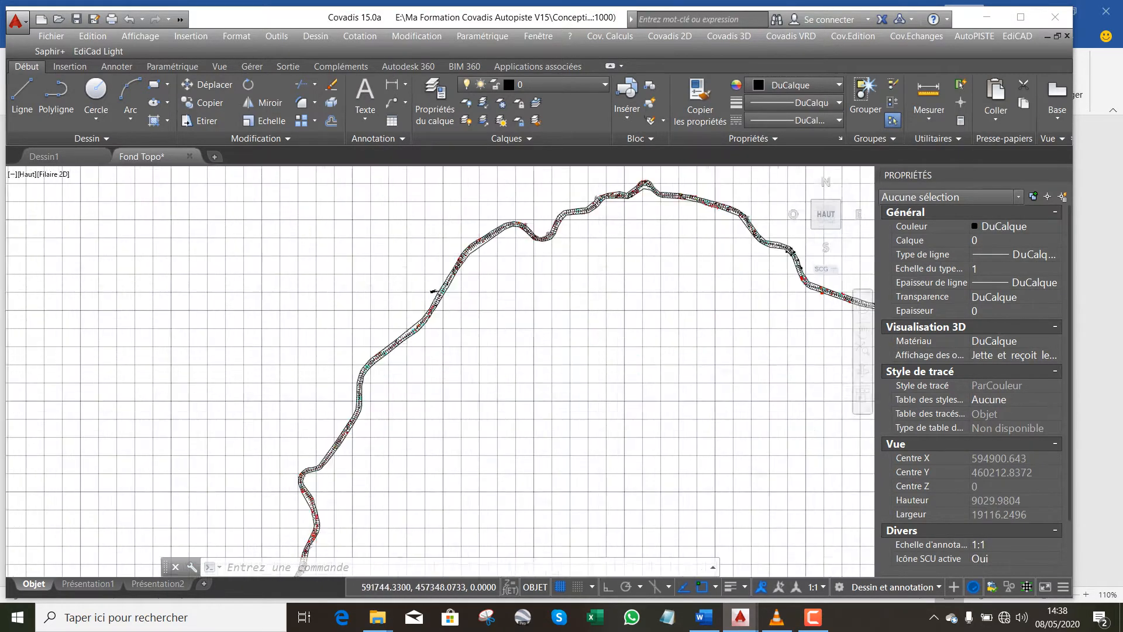
pyautogui.scroll(-4, 341, 366)
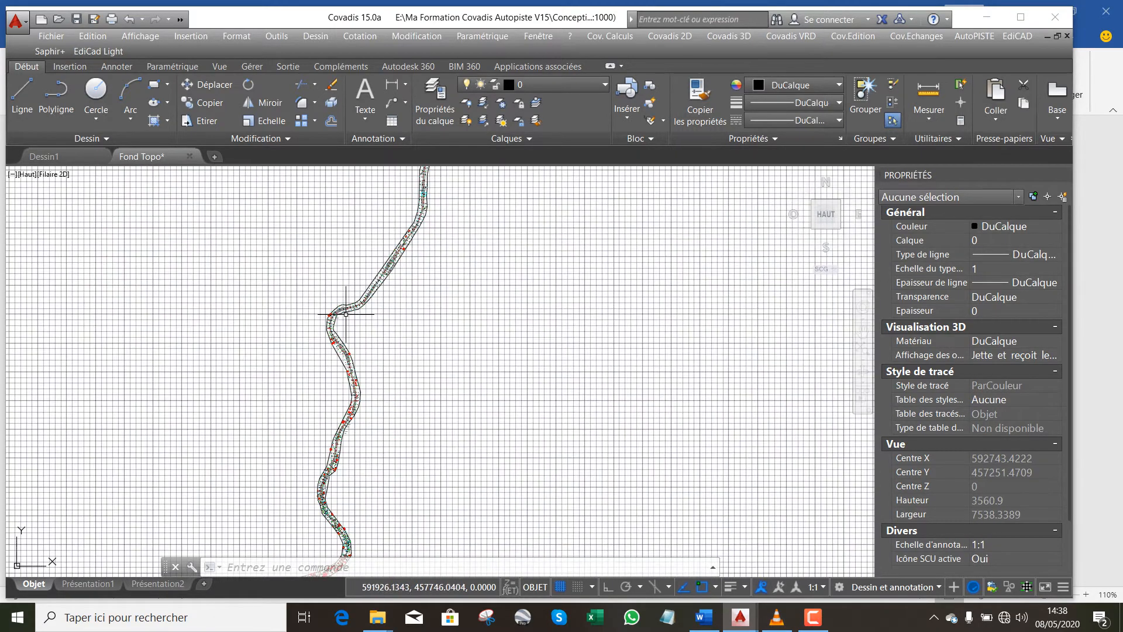
# Examine the survey points, buildings and corridor limits around the ravine bend and the road stretches on either side of it
pyautogui.scroll(8, 341, 366)
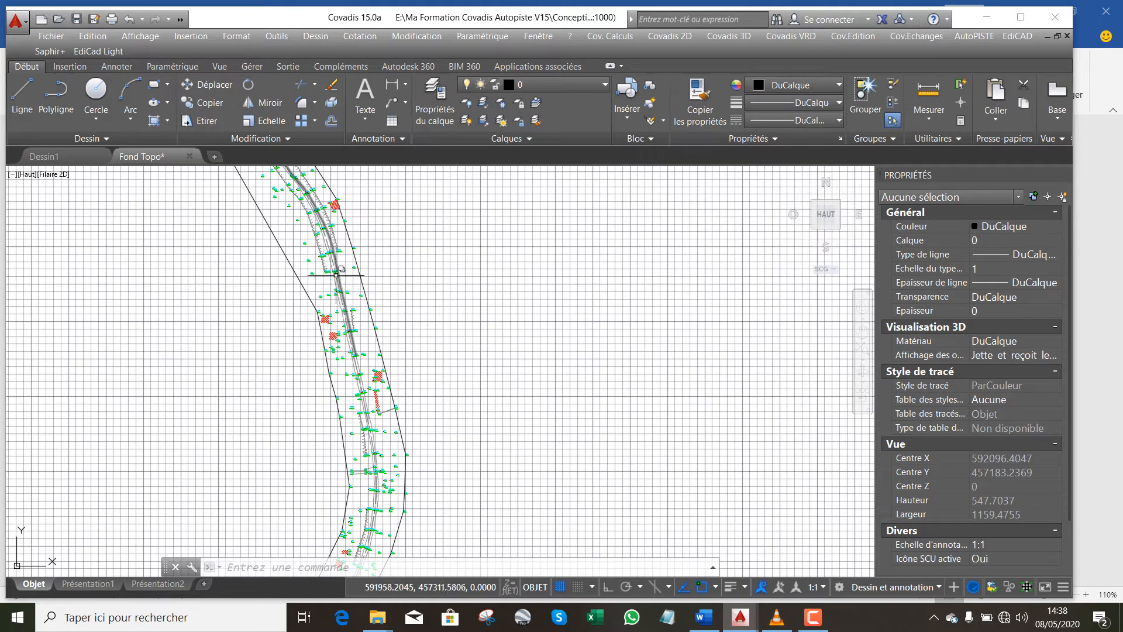
pyautogui.scroll(-2, 339, 304)
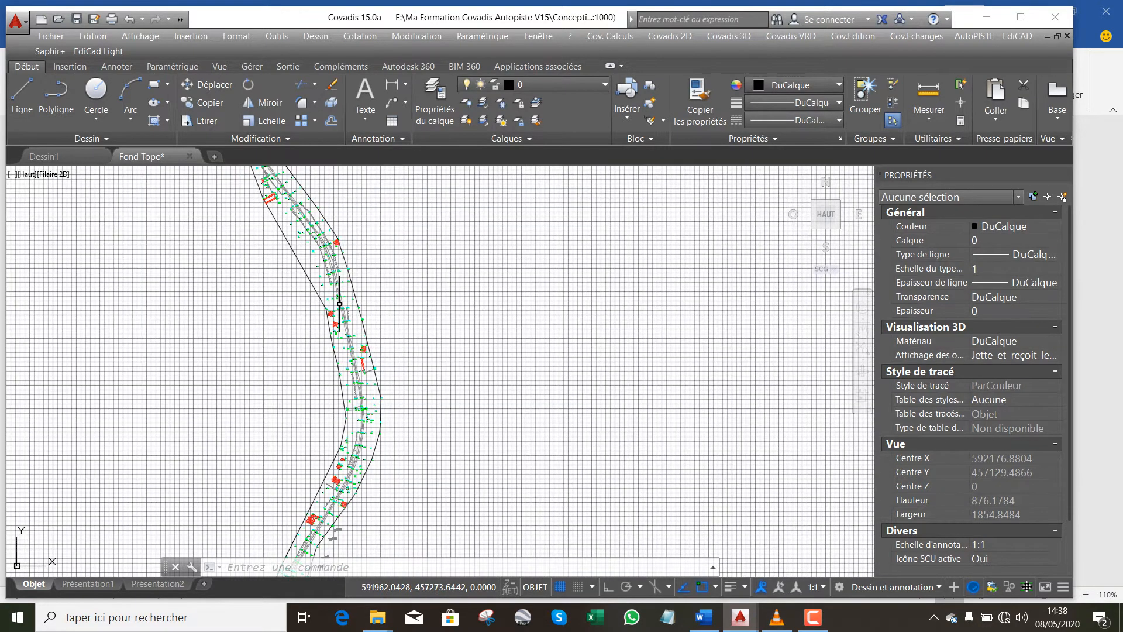
pyautogui.scroll(-4, 324, 299)
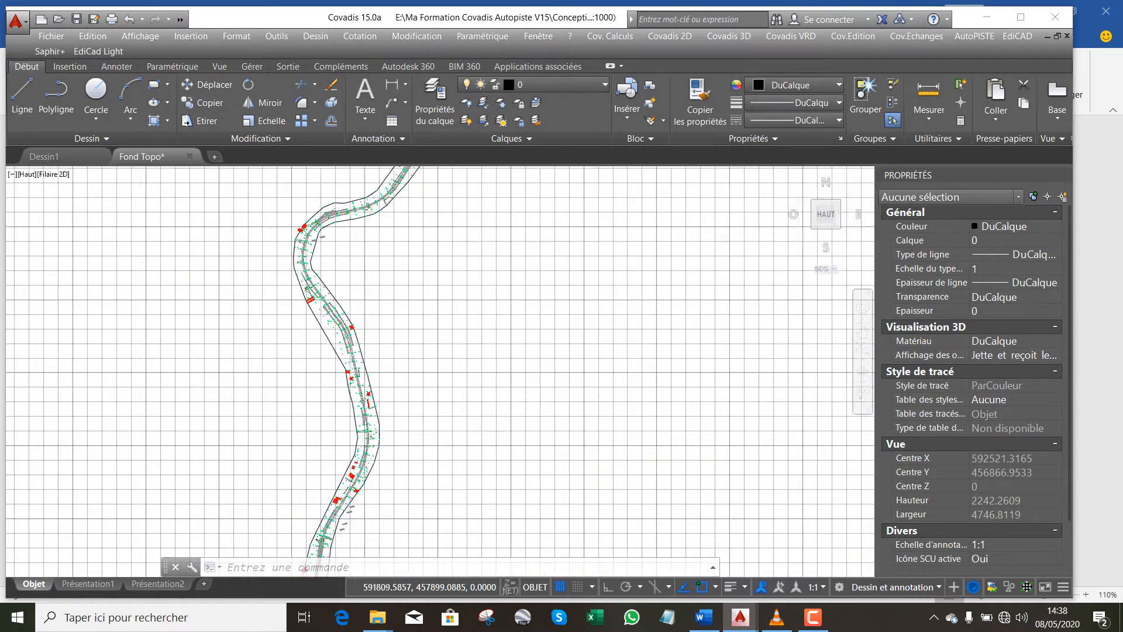
pyautogui.scroll(10, 346, 332)
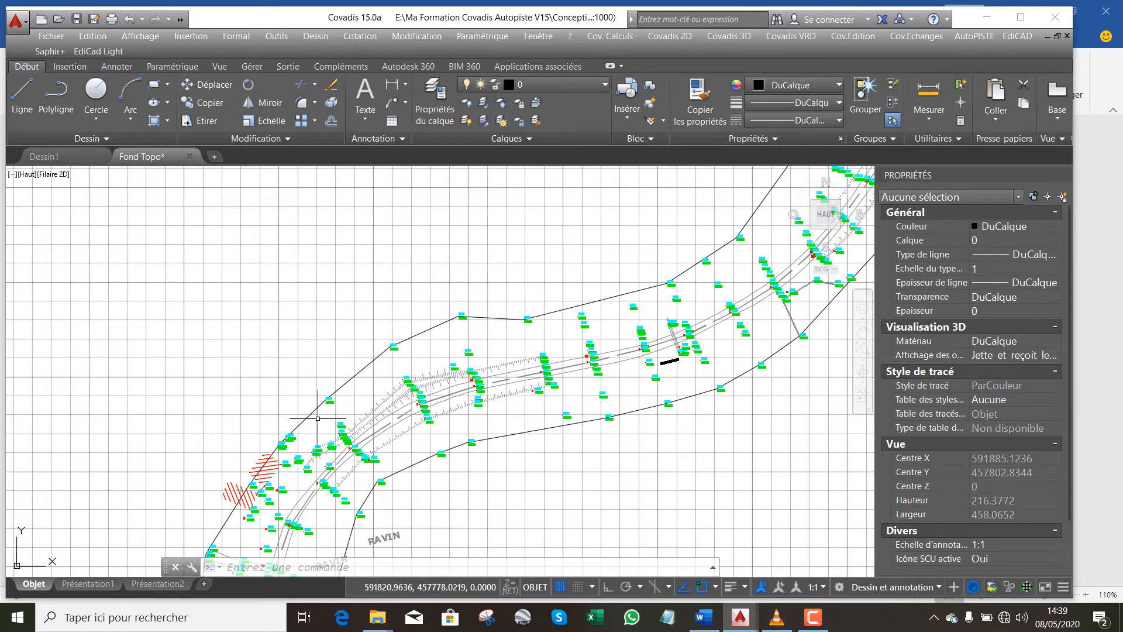
pyautogui.scroll(-3, 339, 439)
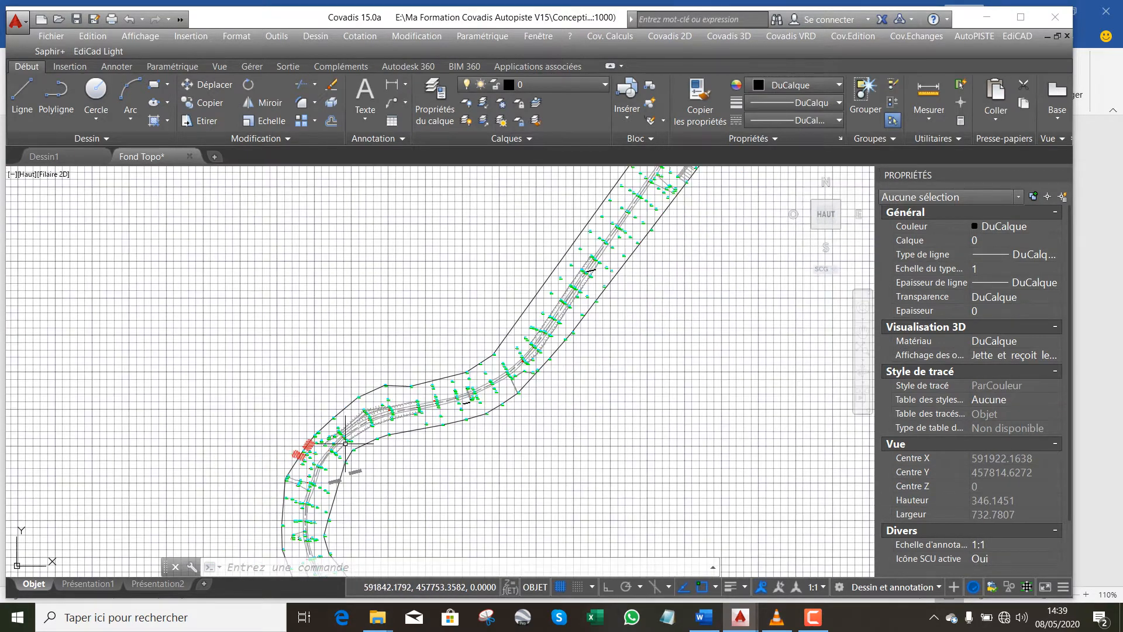
pyautogui.scroll(1, 357, 439)
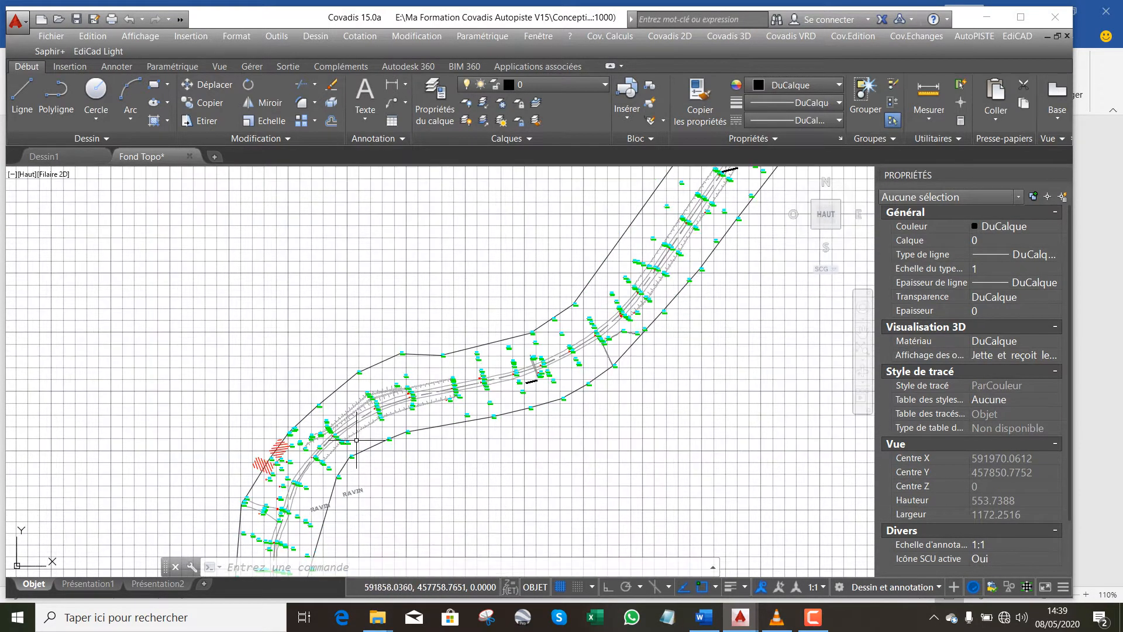
pyautogui.scroll(-3, 356, 439)
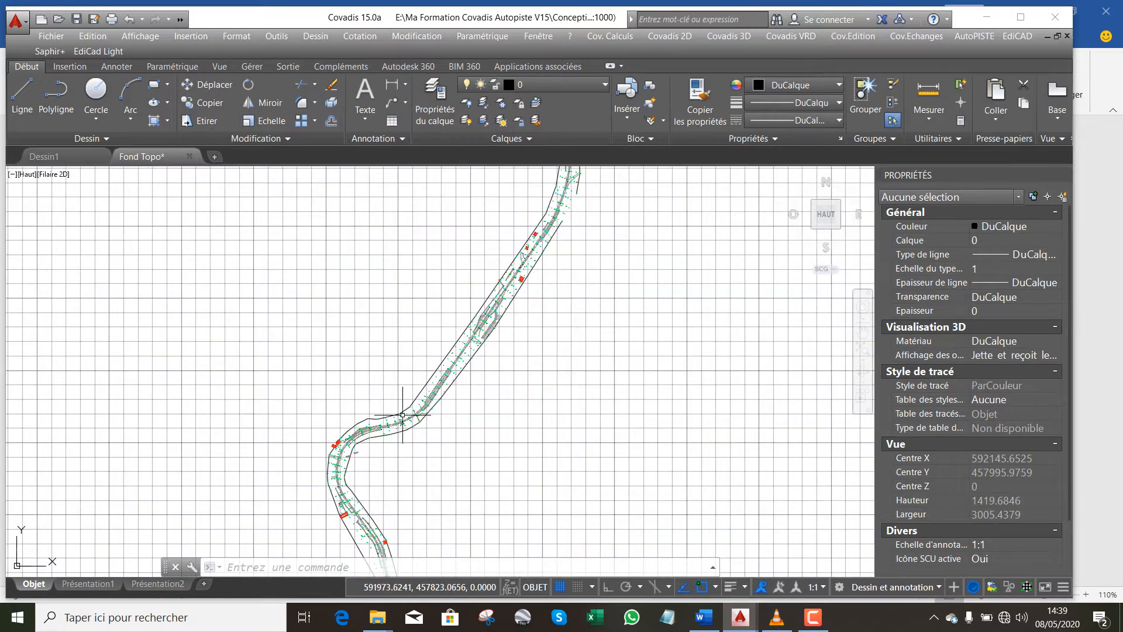
pyautogui.scroll(-2, 374, 433)
# Inspect the corridor north-east of the ravine bend, including the circled structure on the straight north-south stretch
pyautogui.scroll(5, 505, 285)
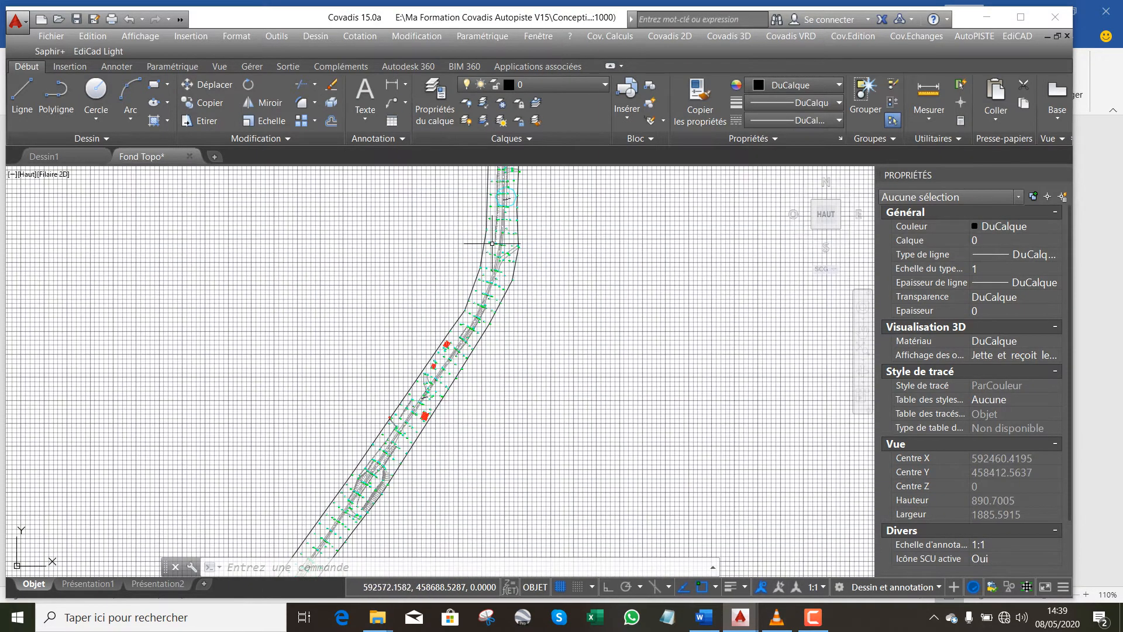
pyautogui.scroll(4, 496, 246)
pyautogui.scroll(-2, 448, 446)
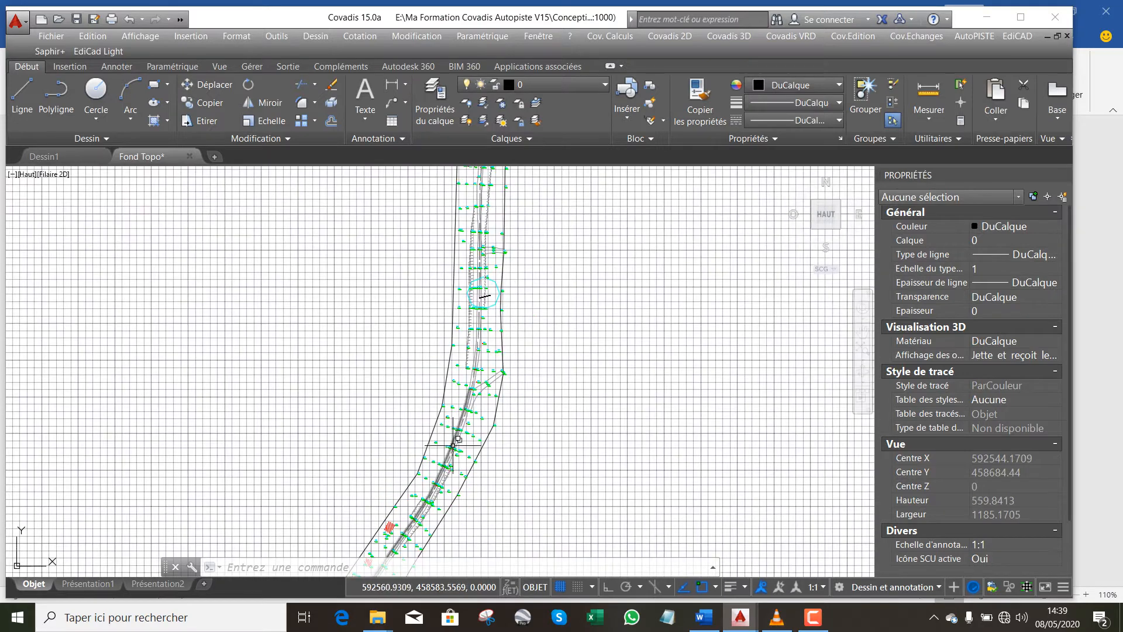
pyautogui.scroll(1, 484, 275)
pyautogui.scroll(-1, 479, 304)
pyautogui.scroll(-3, 401, 441)
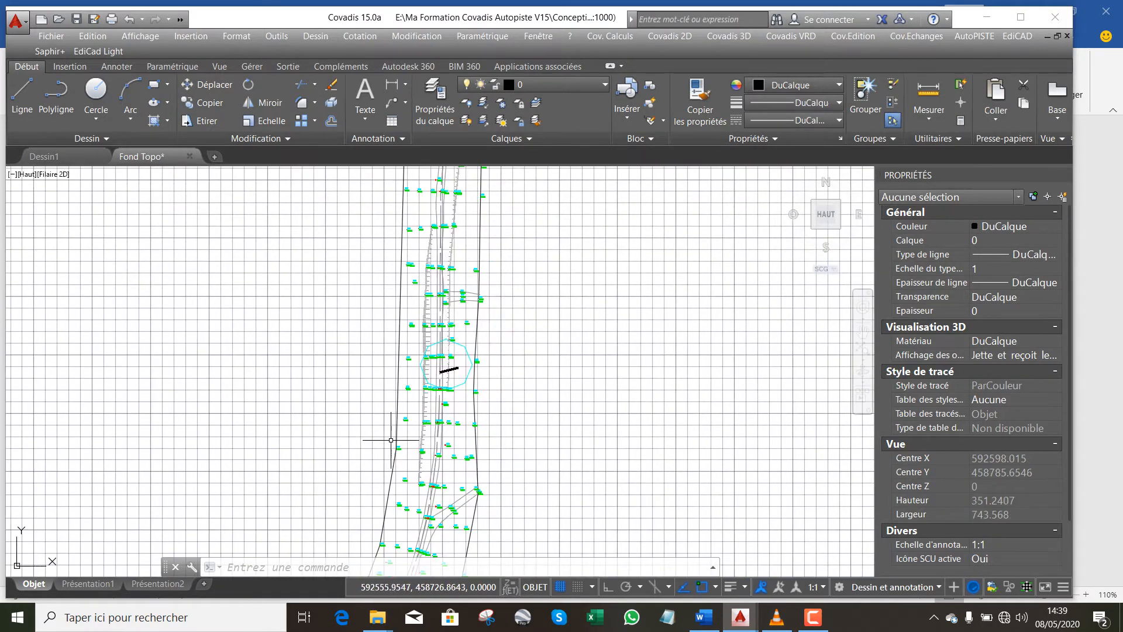
pyautogui.scroll(-2, 401, 451)
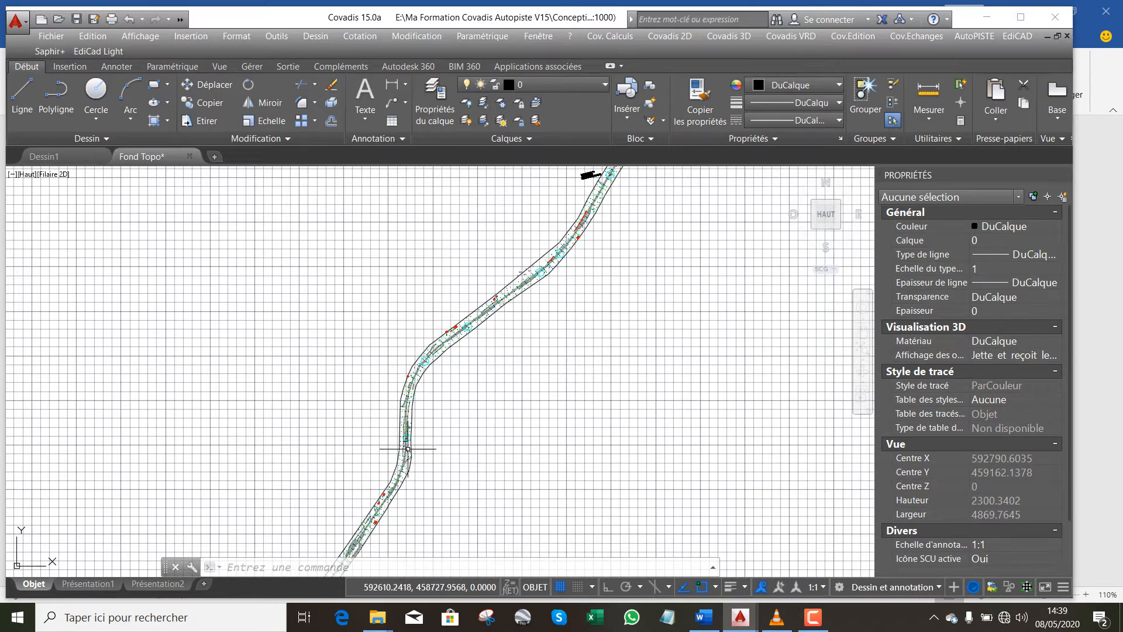
pyautogui.scroll(-2, 407, 449)
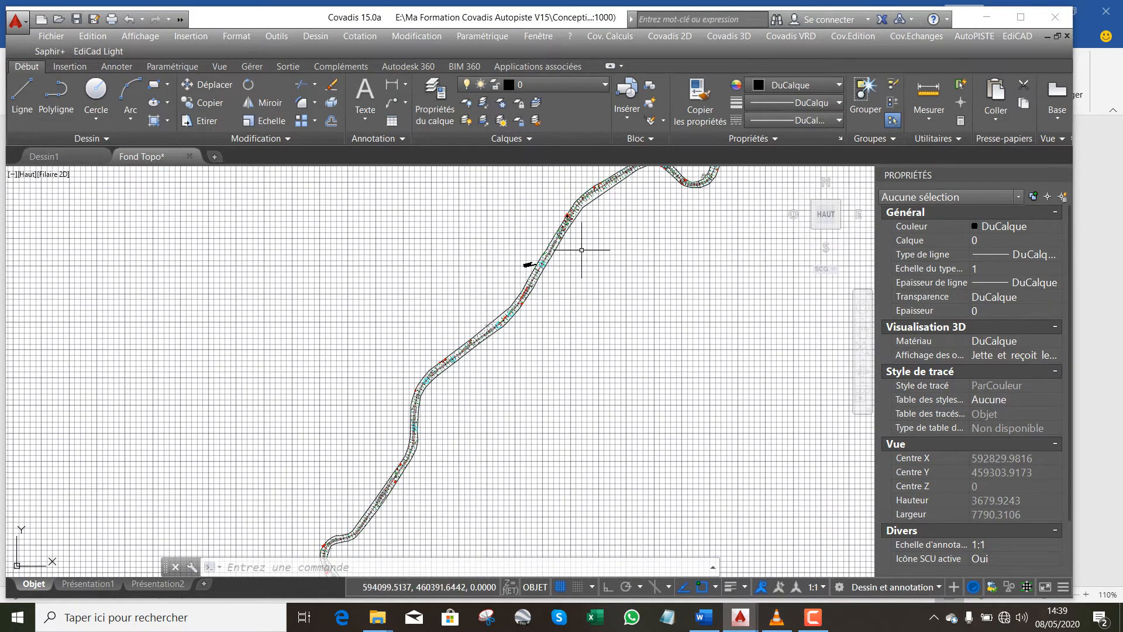
# Examine the road corridor and survey points around the ESPACE GRAND SEMMINAIRE PROVINCIAL PAUL VI label
pyautogui.scroll(14, 529, 264)
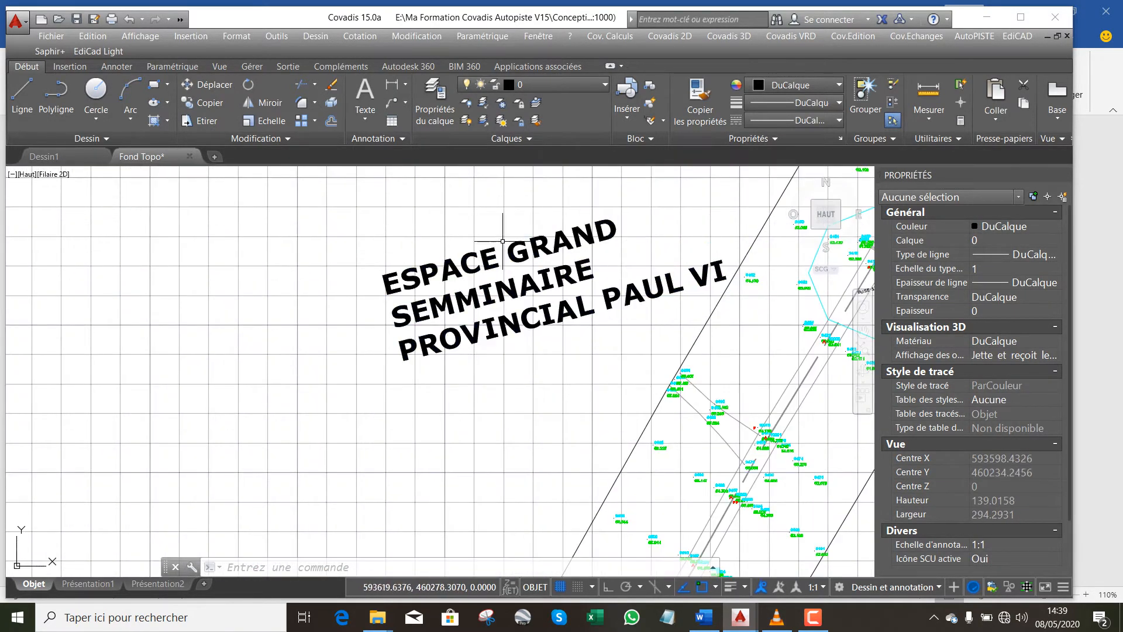
pyautogui.scroll(-14, 539, 213)
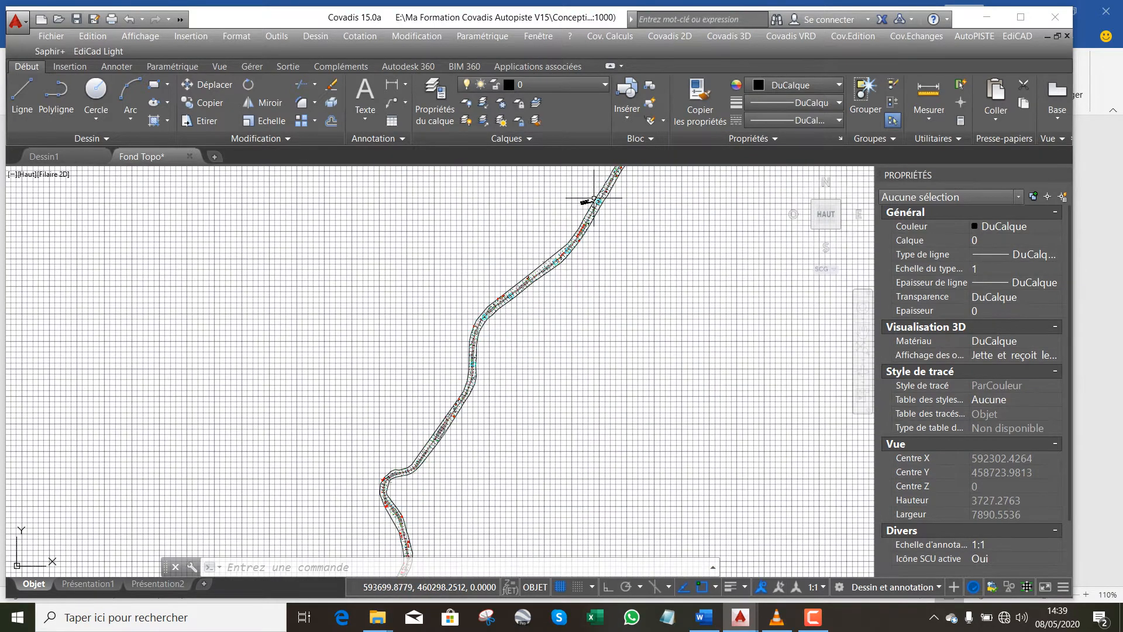
pyautogui.scroll(12, 571, 221)
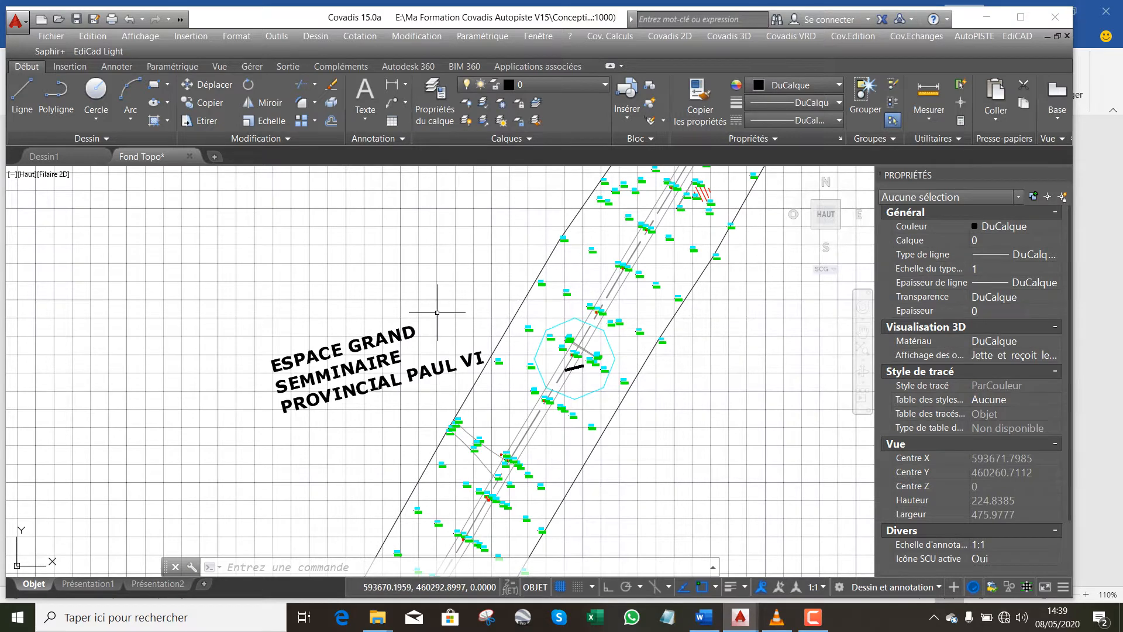
pyautogui.scroll(-2, 436, 314)
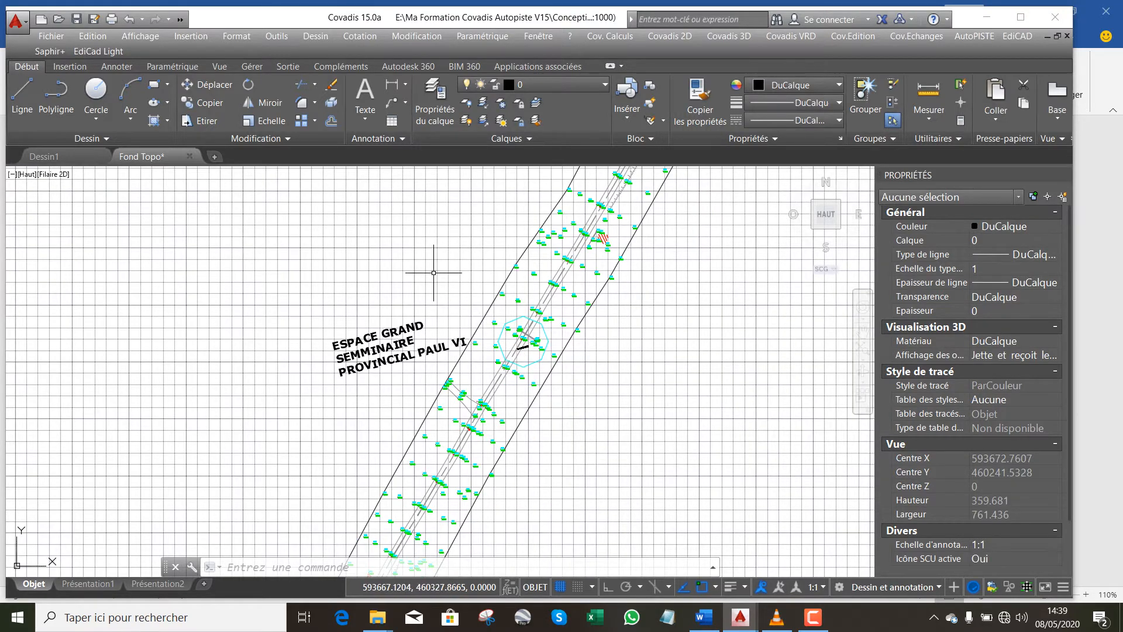
pyautogui.scroll(-3, 418, 263)
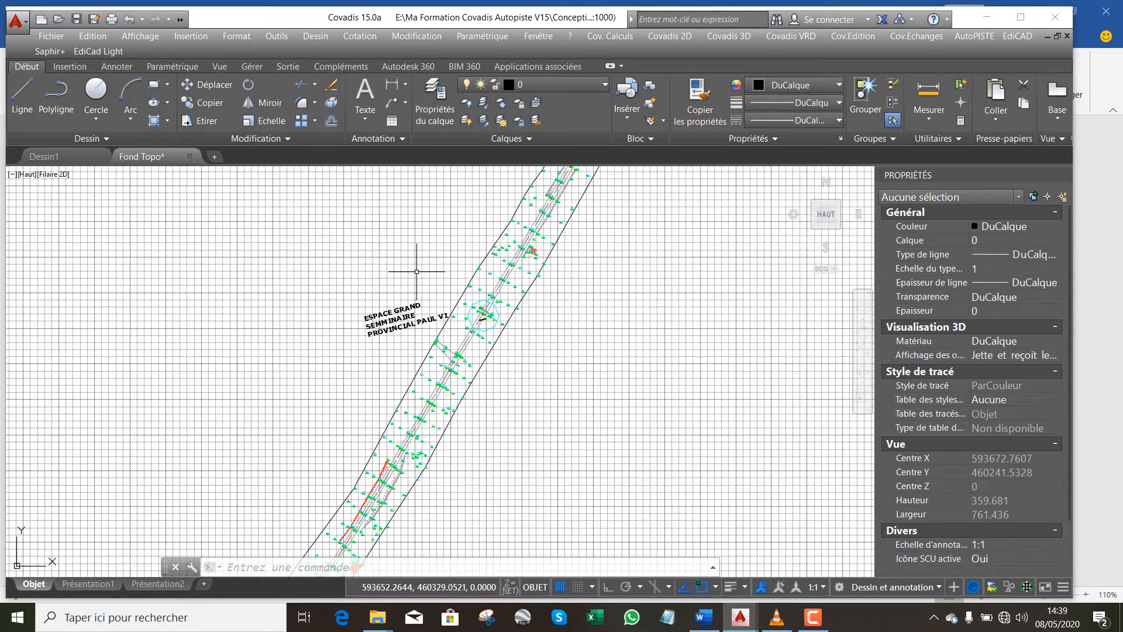
pyautogui.scroll(-1, 401, 374)
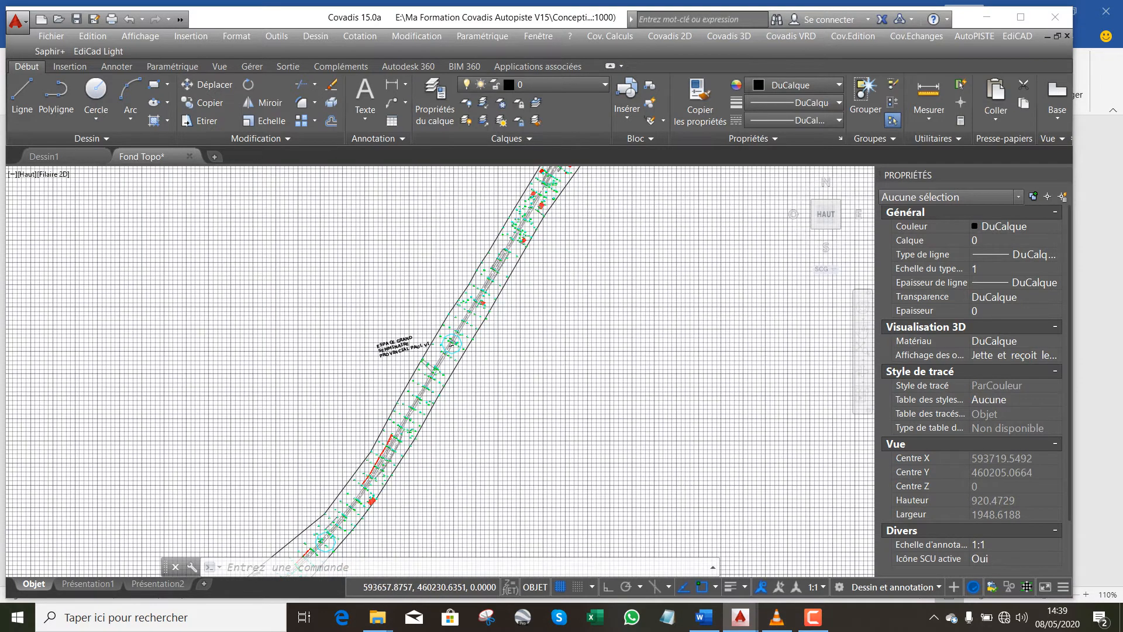
pyautogui.scroll(4, 407, 363)
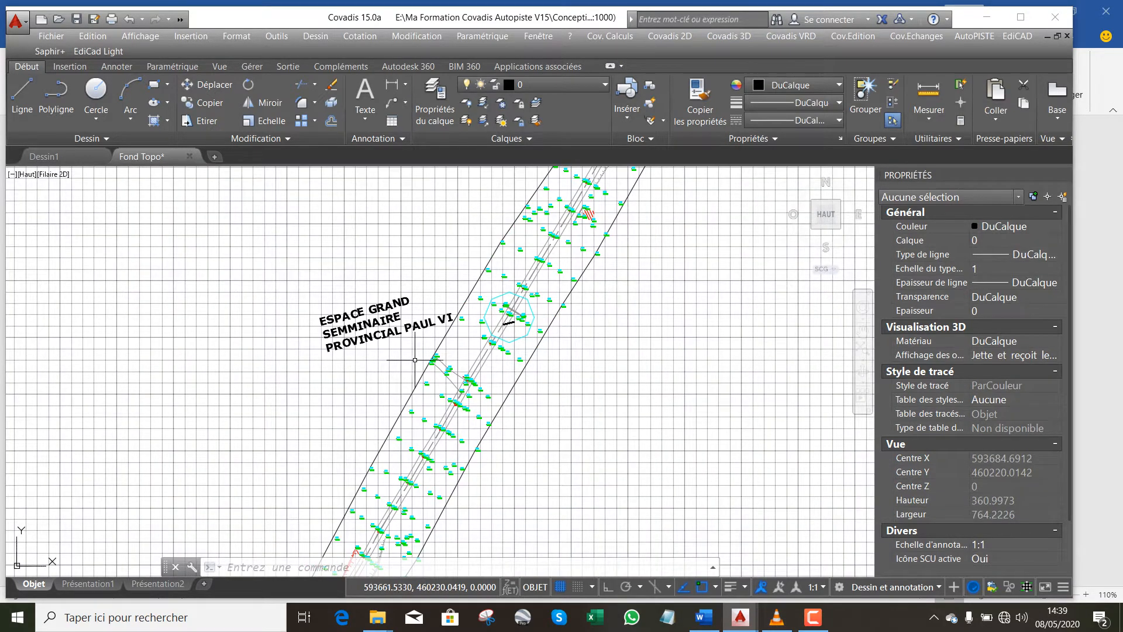
# Draw a single-segment polyline from above the ESPACE GRAND SEMMINAIRE label diagonally across the road corridor to its south-east side
pyautogui.scroll(2, 423, 341)
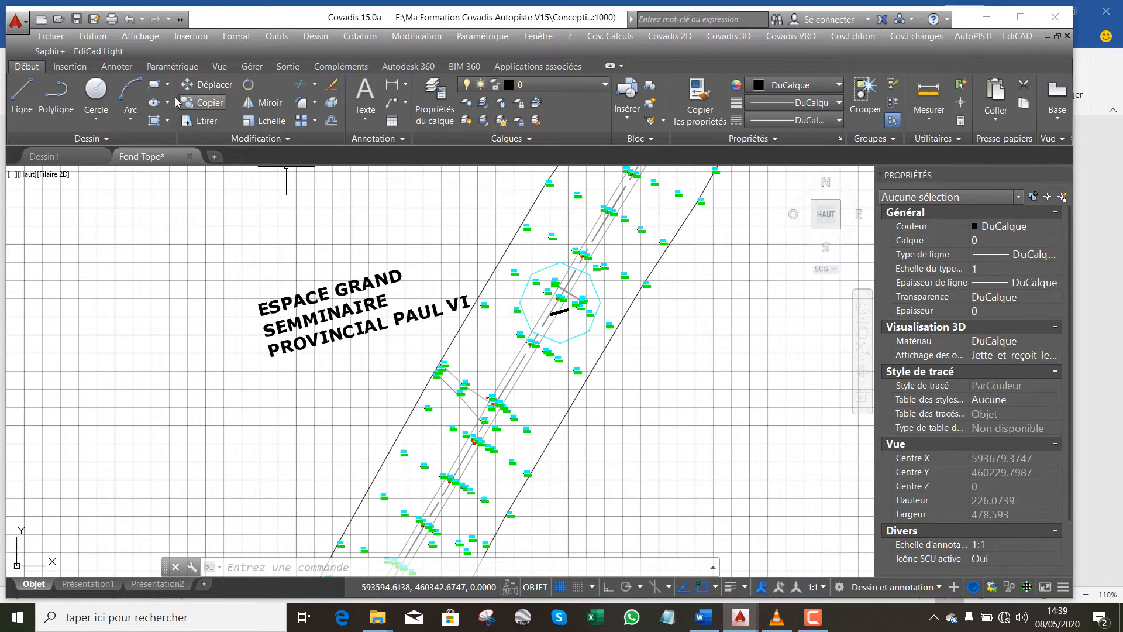
pyautogui.click(56, 97)
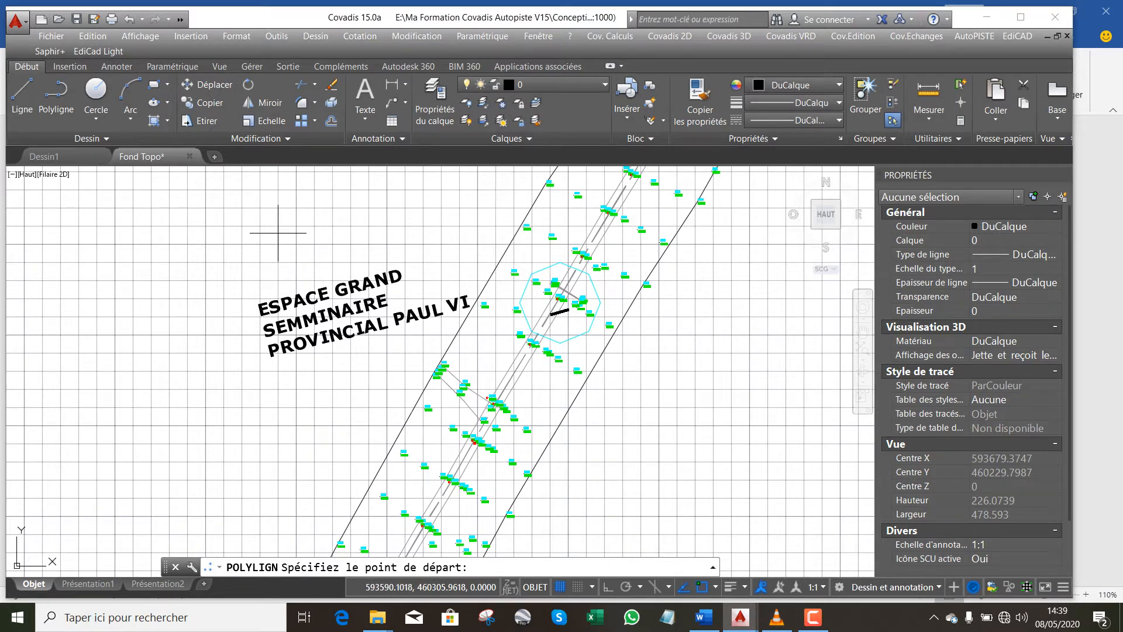
pyautogui.click(291, 273)
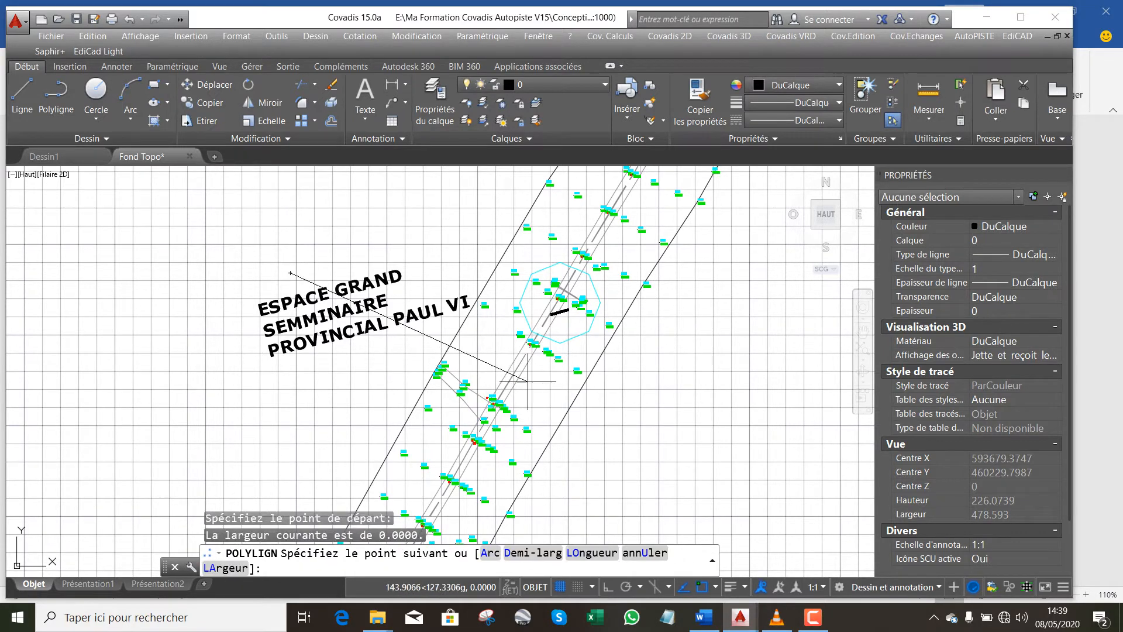
pyautogui.click(688, 482)
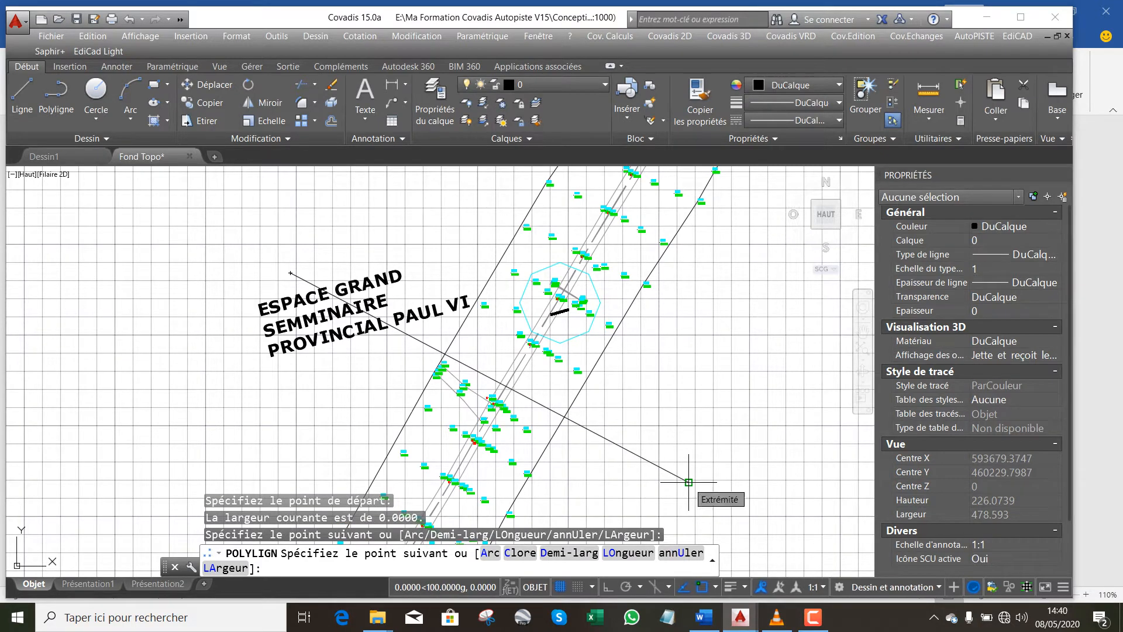
pyautogui.press('Escape')
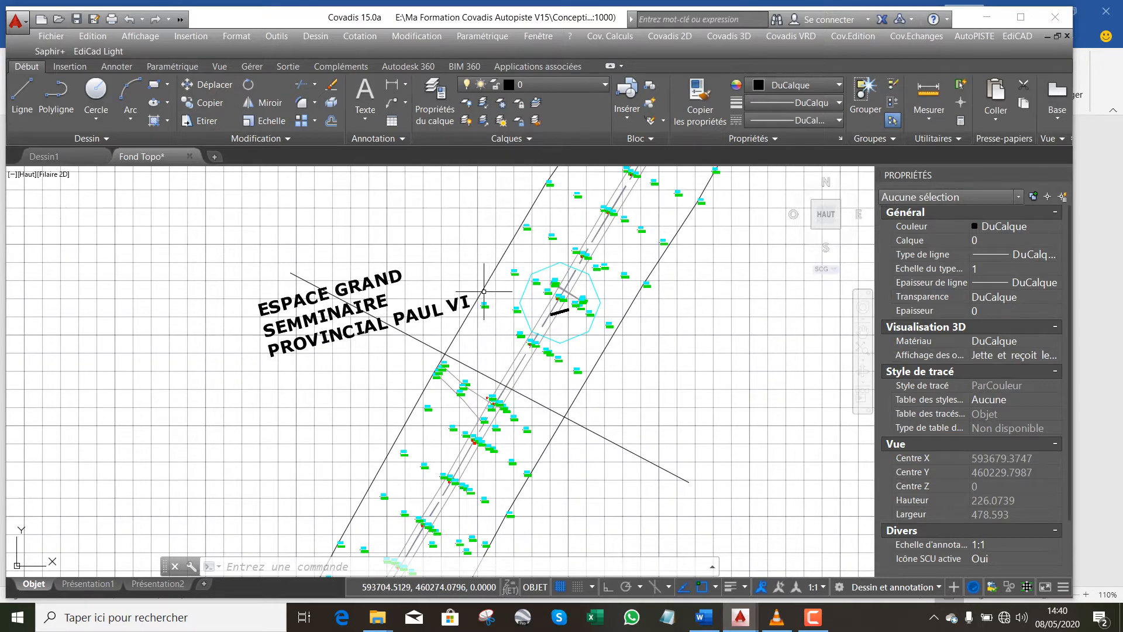
# Review the overall course of the road corridor from the seminary area eastward
pyautogui.scroll(-5, 480, 325)
pyautogui.scroll(-10, 479, 325)
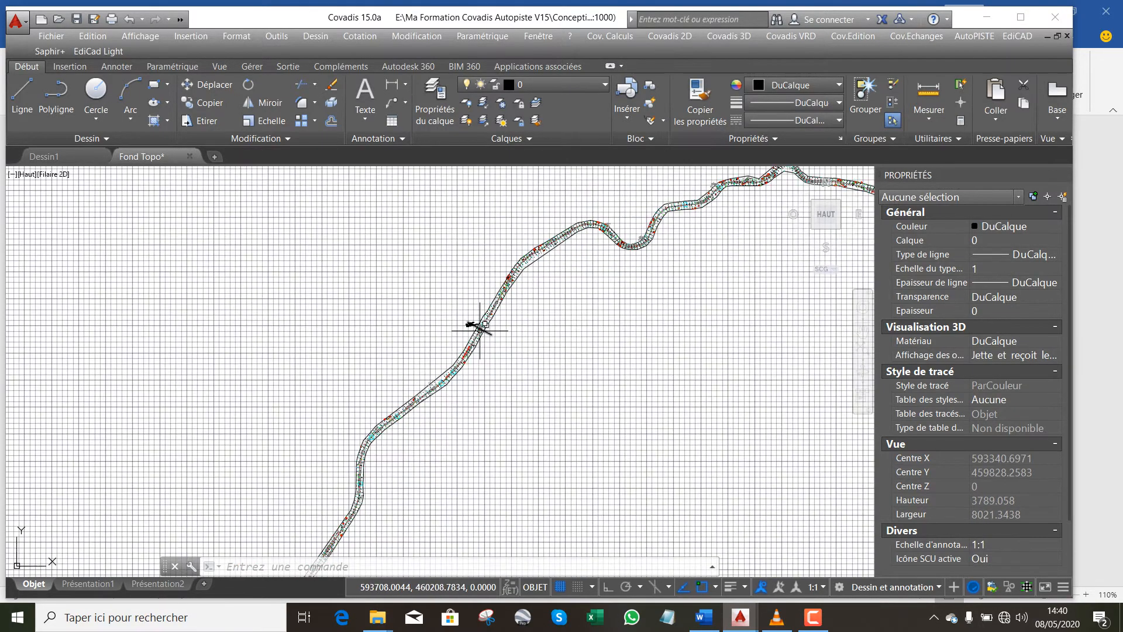
pyautogui.scroll(20, 537, 319)
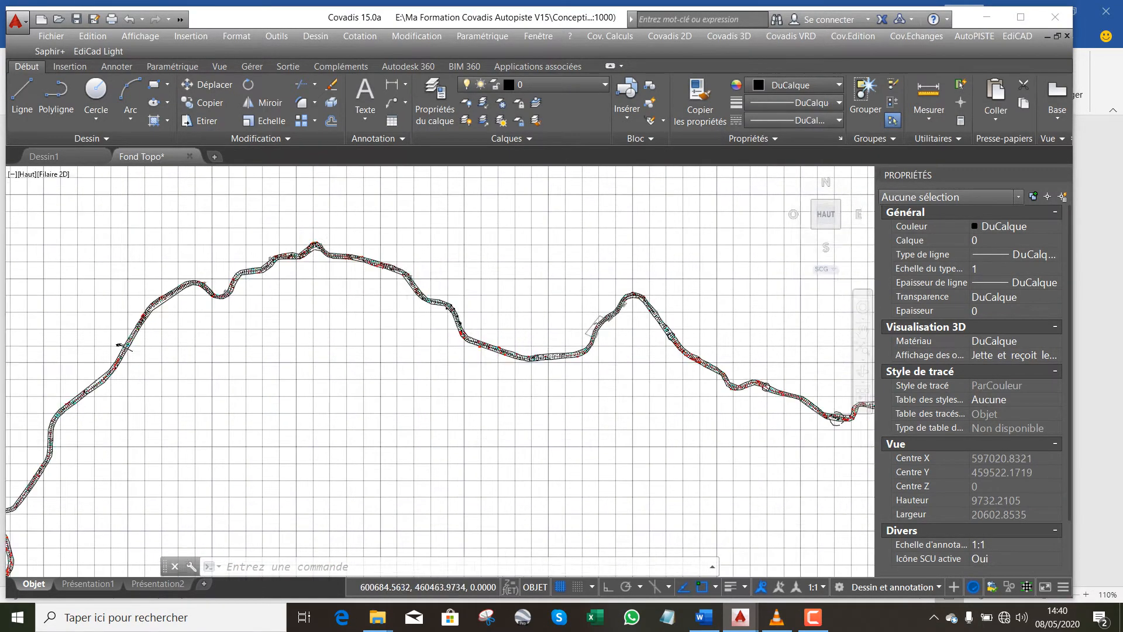
pyautogui.scroll(-19, 537, 319)
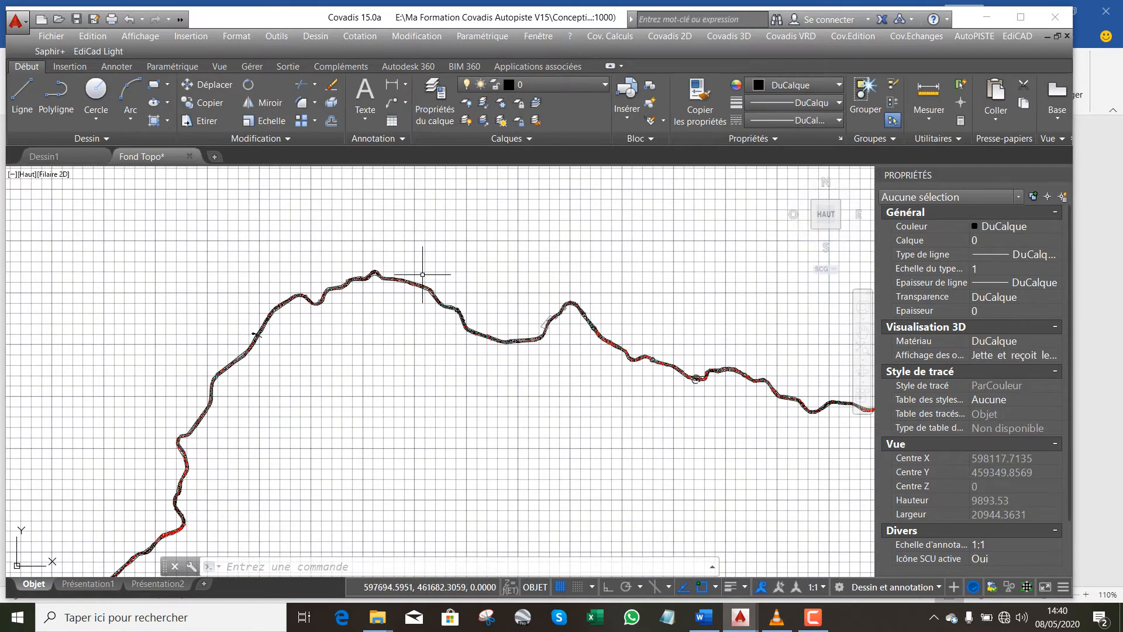
pyautogui.scroll(-4, 424, 281)
# Inspect the buildings, survey points and tapering boundary at the southern end of the road project
pyautogui.scroll(17, 256, 450)
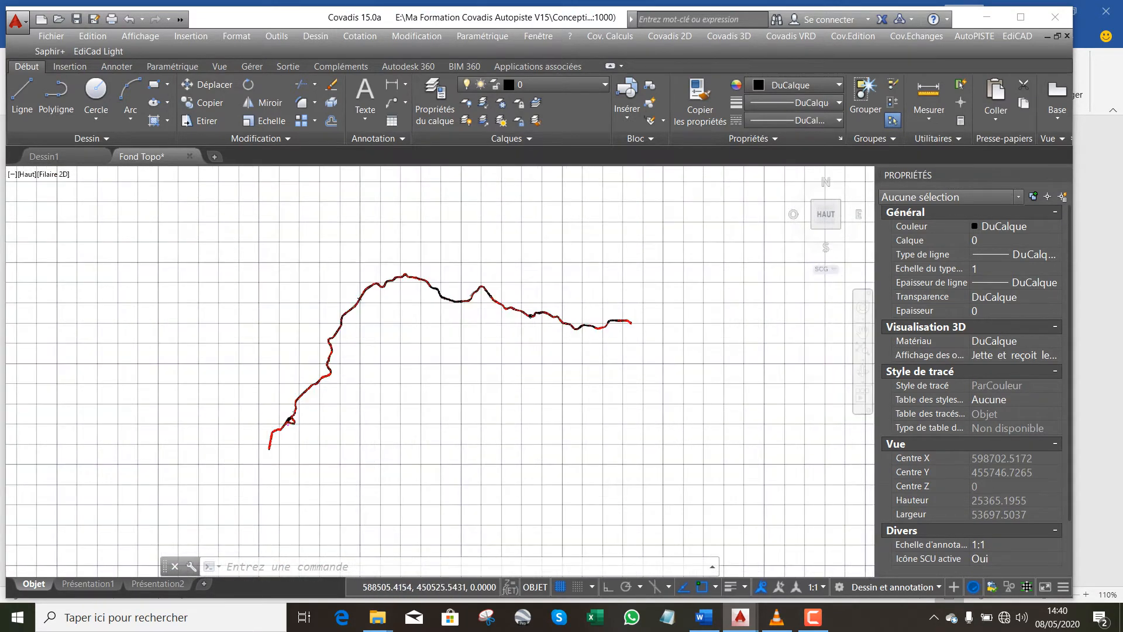
pyautogui.scroll(-8, 239, 354)
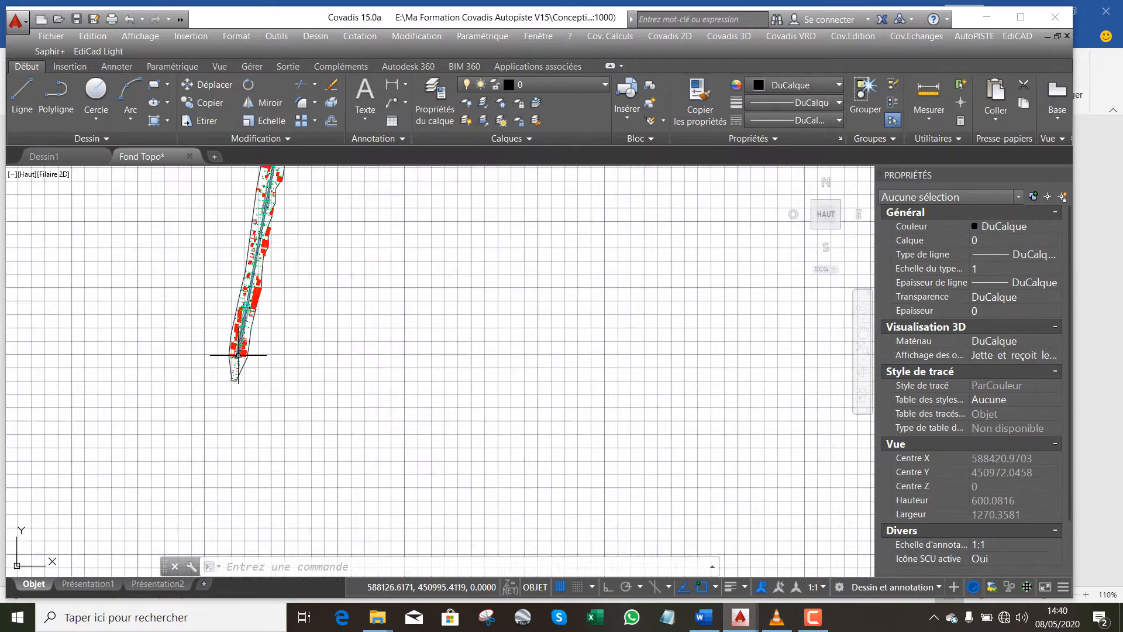
pyautogui.scroll(2, 234, 357)
pyautogui.scroll(6, 235, 357)
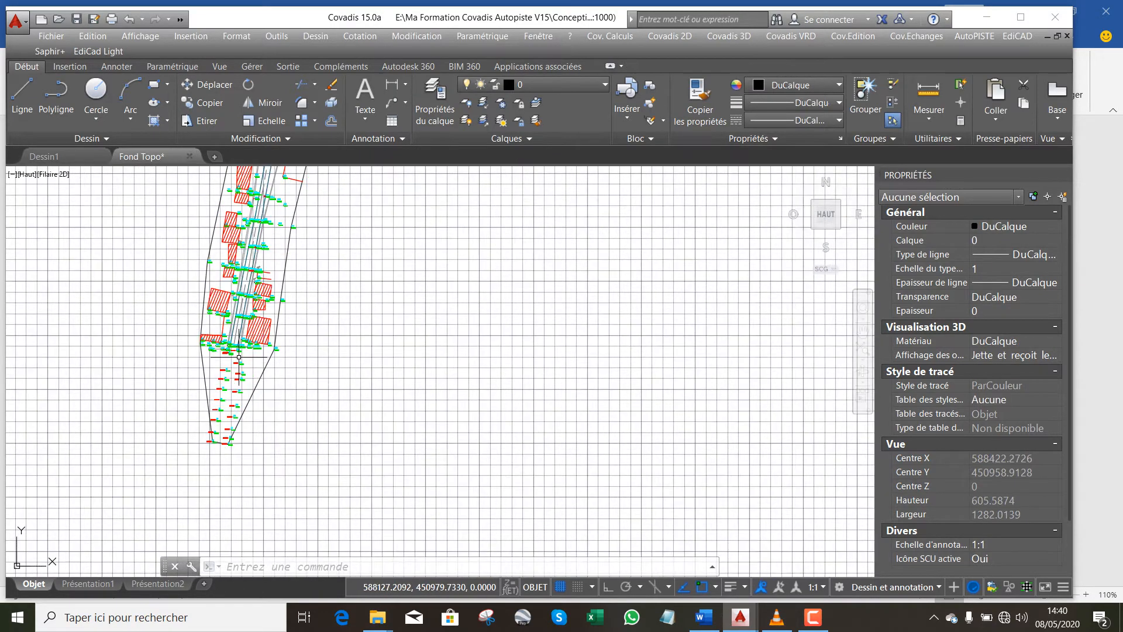
pyautogui.scroll(-2, 241, 345)
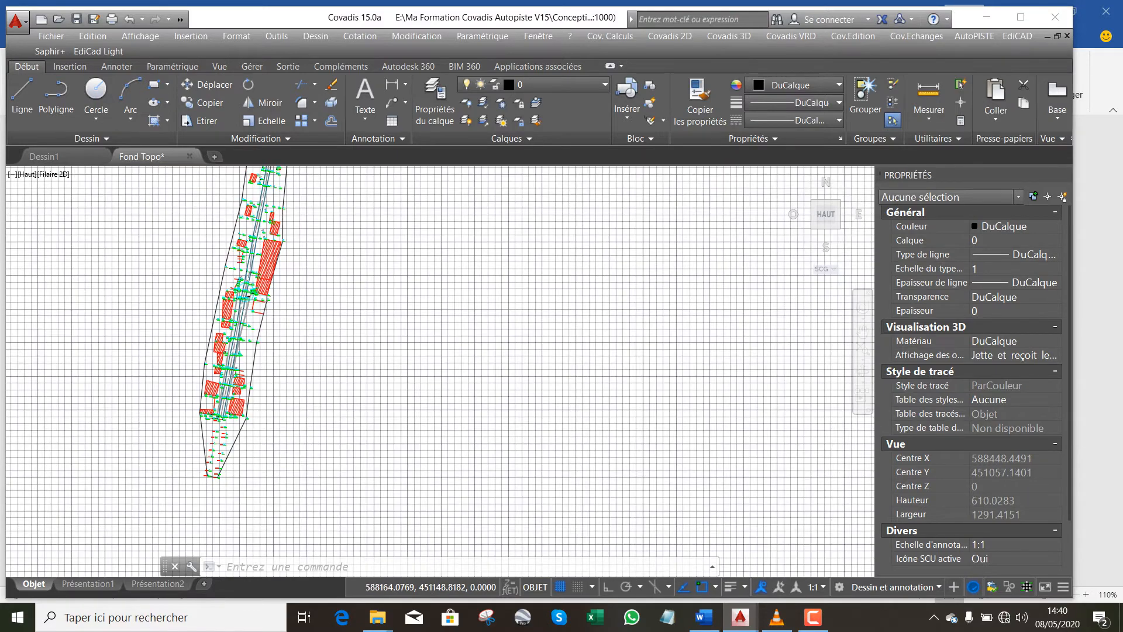
pyautogui.scroll(7, 246, 319)
# Examine the eastern end of the road project, including its junction, buildings and survey points
pyautogui.scroll(-9, 198, 447)
pyautogui.scroll(-12, 197, 447)
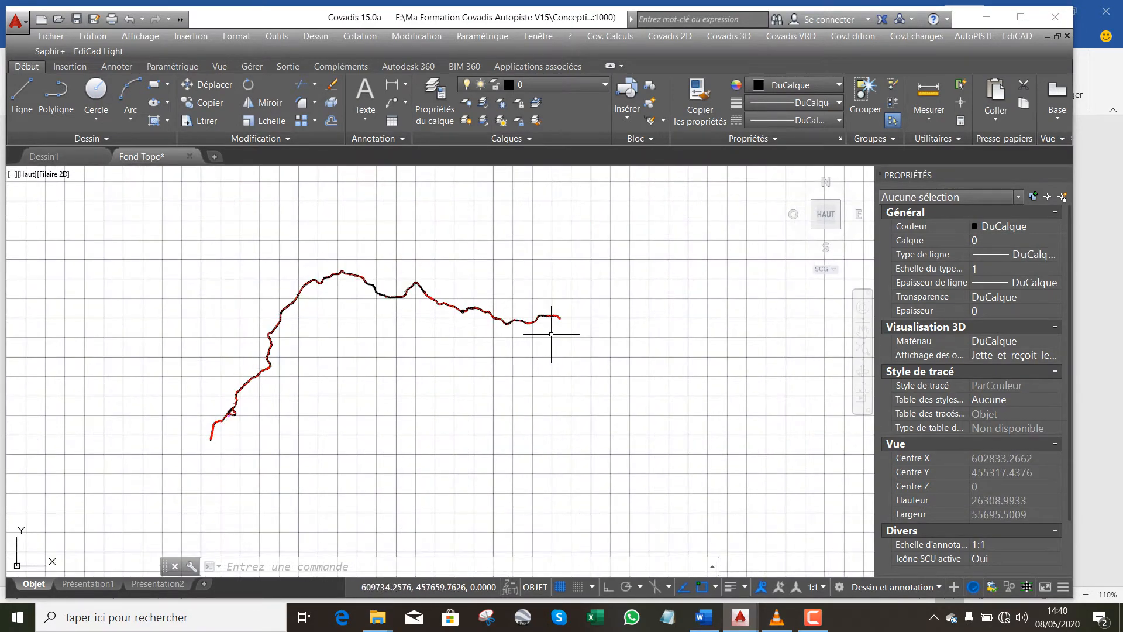
pyautogui.scroll(4, 552, 304)
pyautogui.scroll(12, 562, 330)
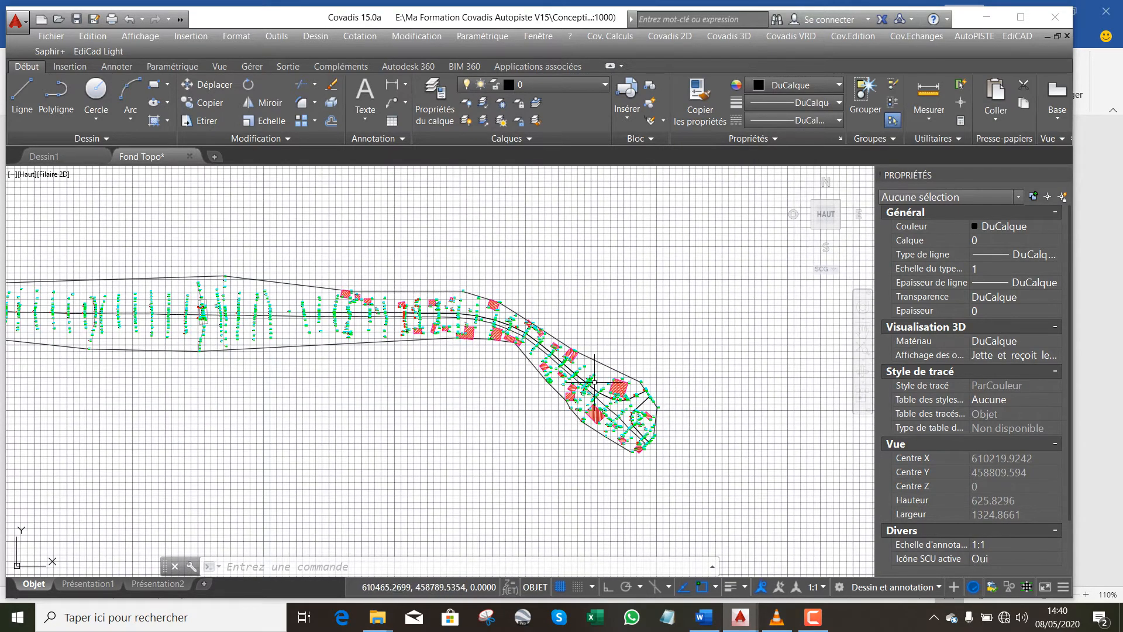
pyautogui.scroll(4, 622, 421)
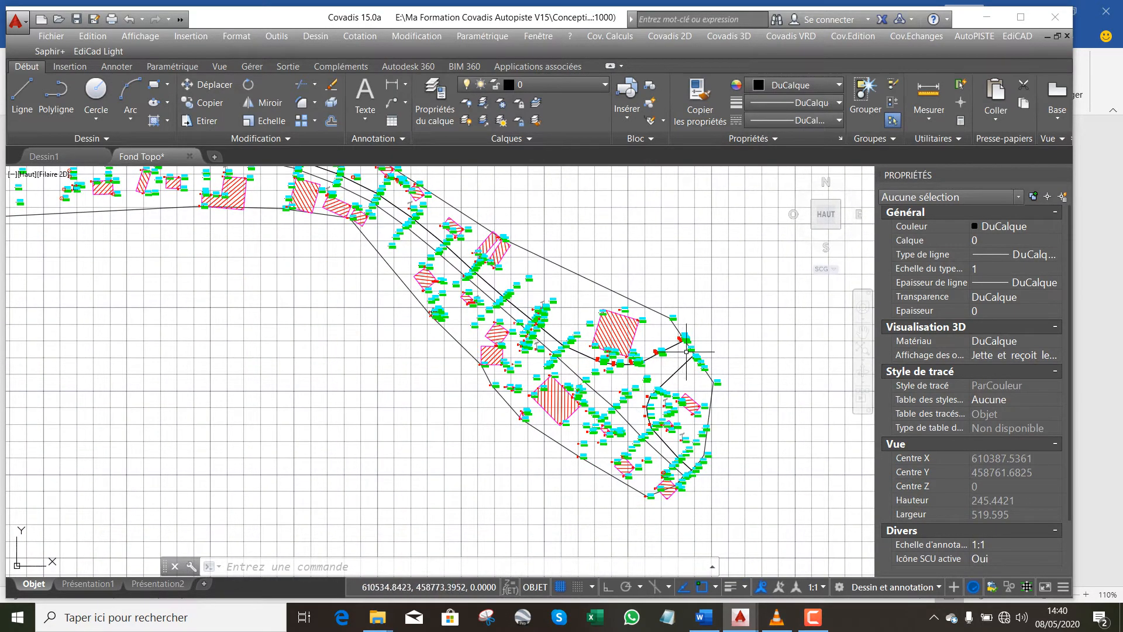
pyautogui.scroll(-10, 647, 379)
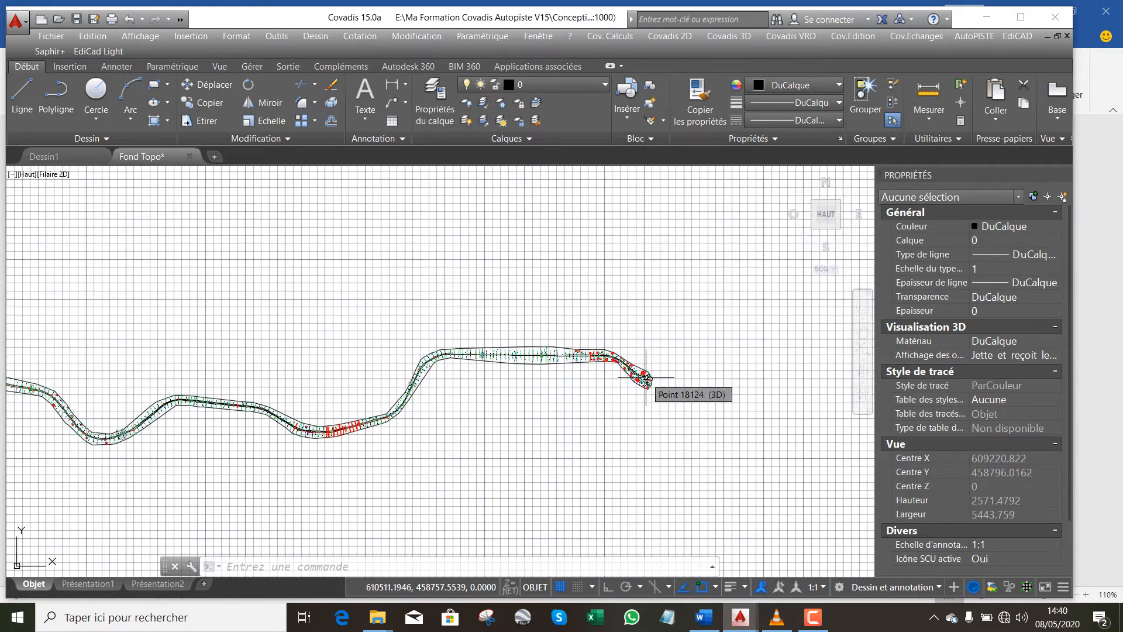
# Review the full course of the road corridor and examine the built-up loop near its southern end
pyautogui.scroll(-4, 599, 290)
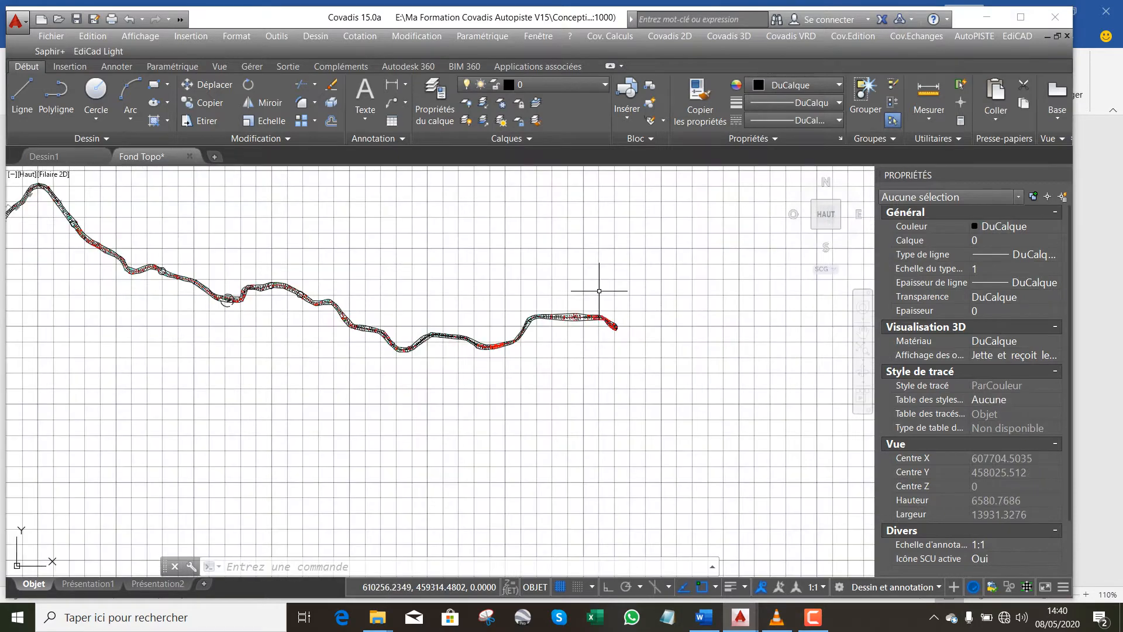
pyautogui.scroll(4, 183, 279)
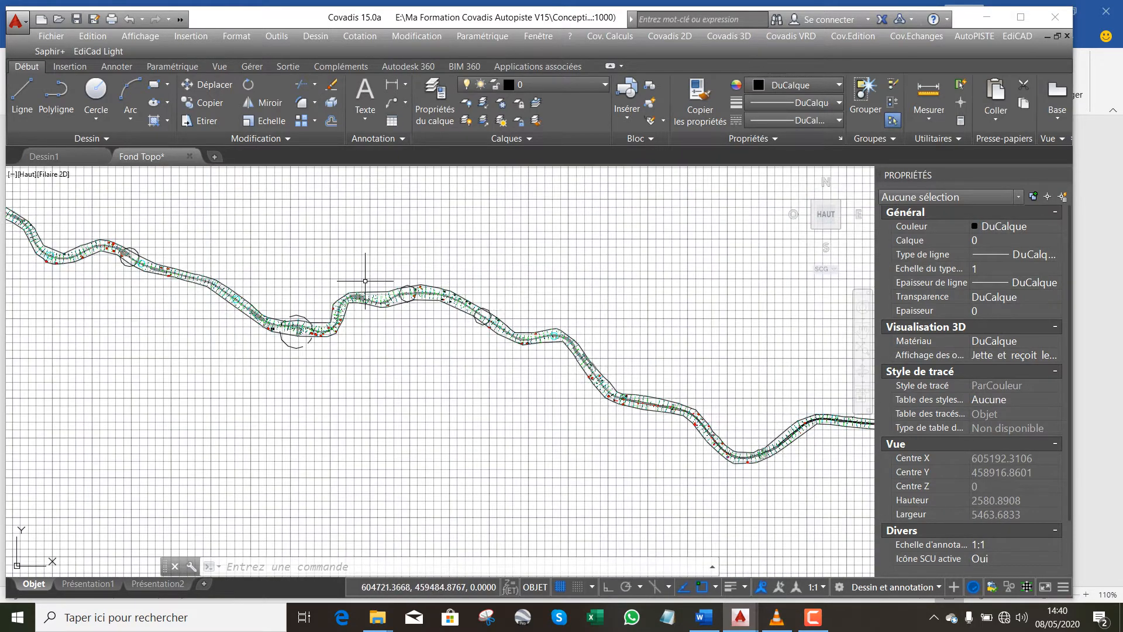
pyautogui.scroll(-8, 365, 281)
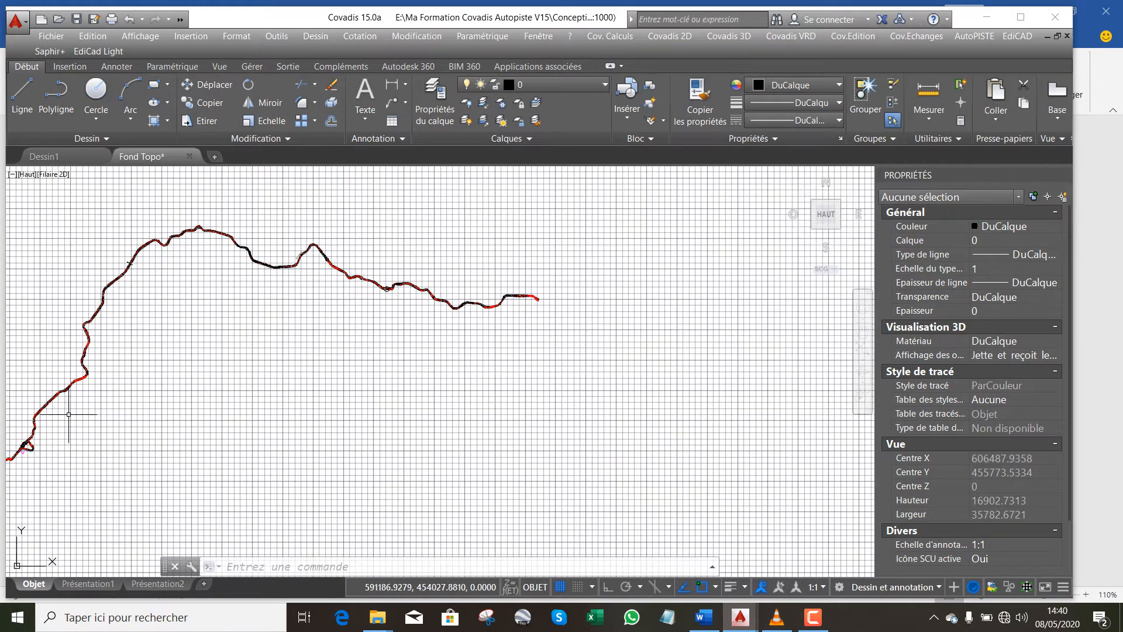
pyautogui.scroll(-4, 68, 414)
pyautogui.scroll(6, 86, 421)
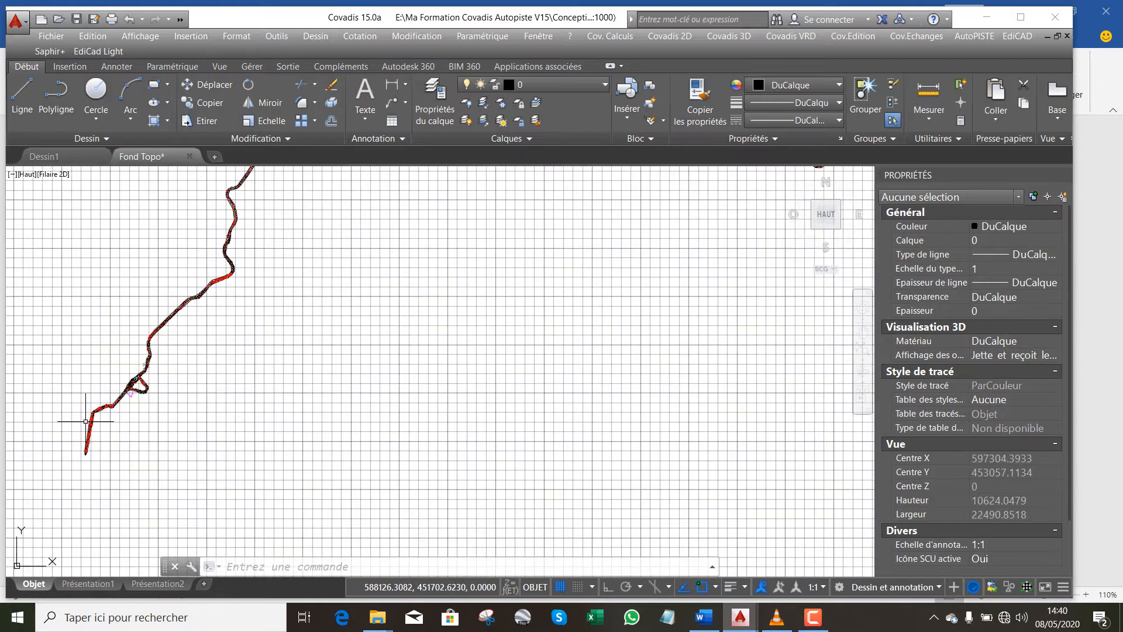
pyautogui.scroll(8, 86, 421)
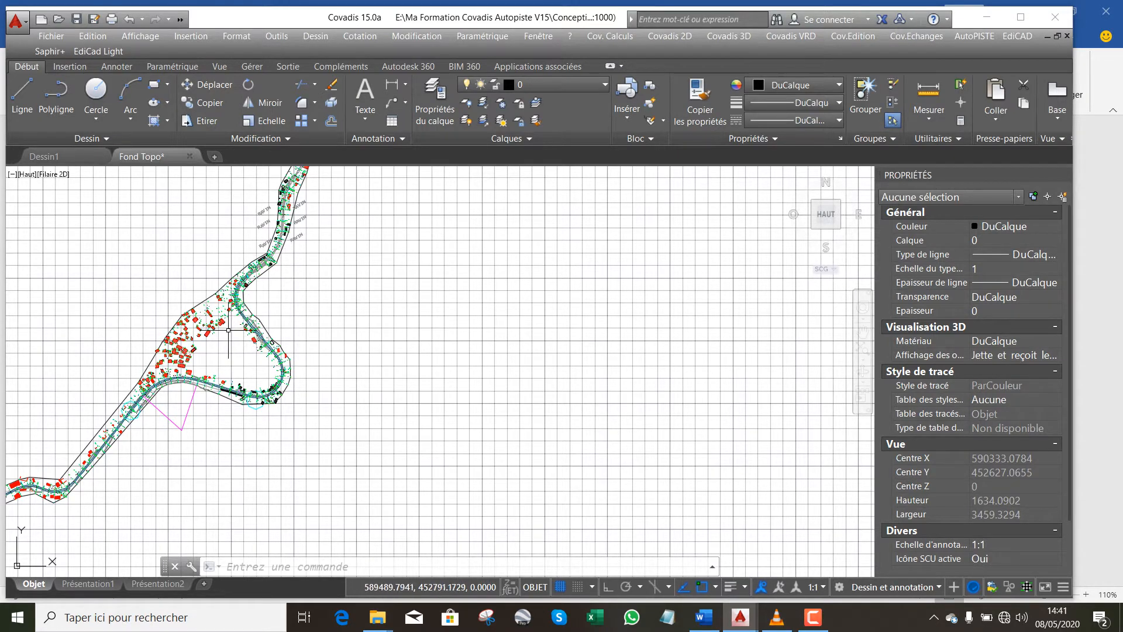
pyautogui.scroll(-5, 241, 324)
pyautogui.scroll(-2, 245, 316)
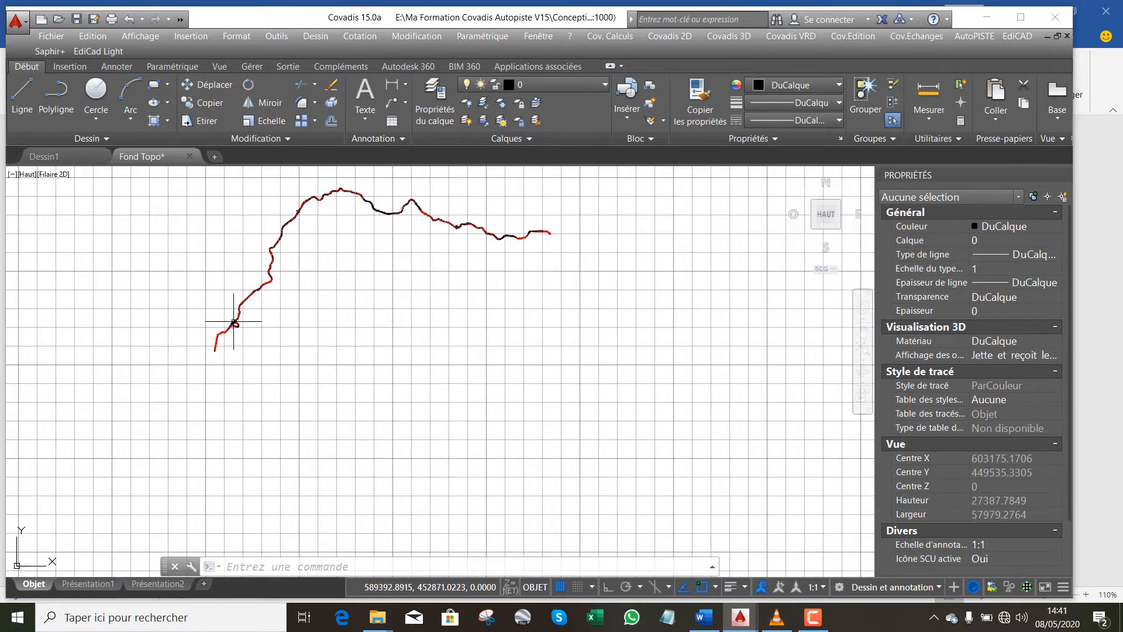
pyautogui.scroll(8, 235, 351)
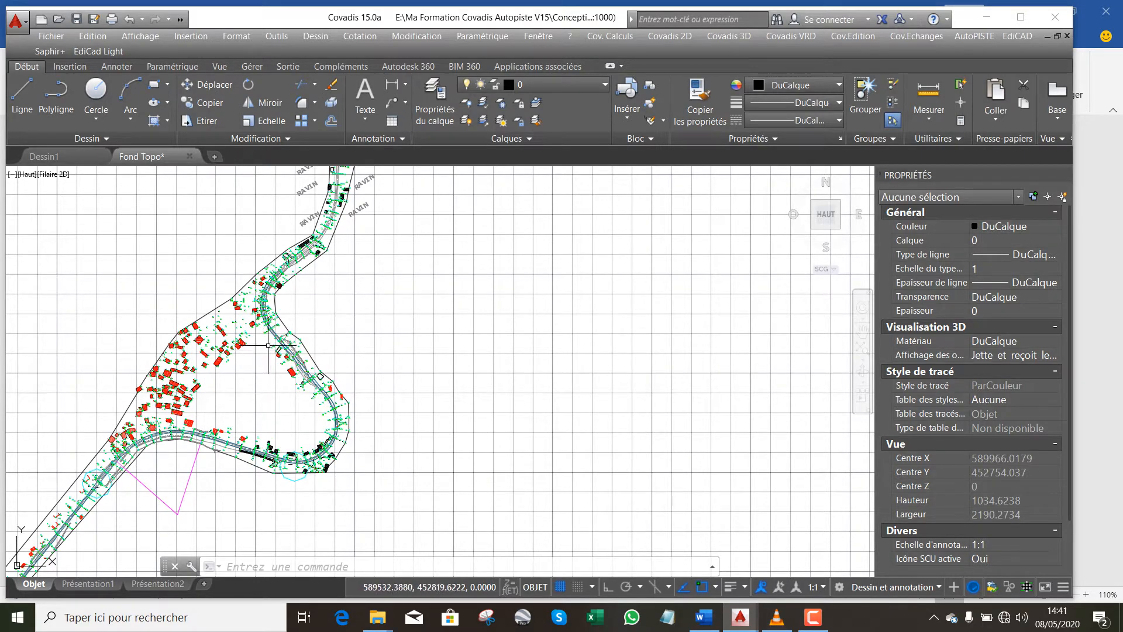
pyautogui.scroll(-4, 262, 345)
pyautogui.scroll(-6, 263, 349)
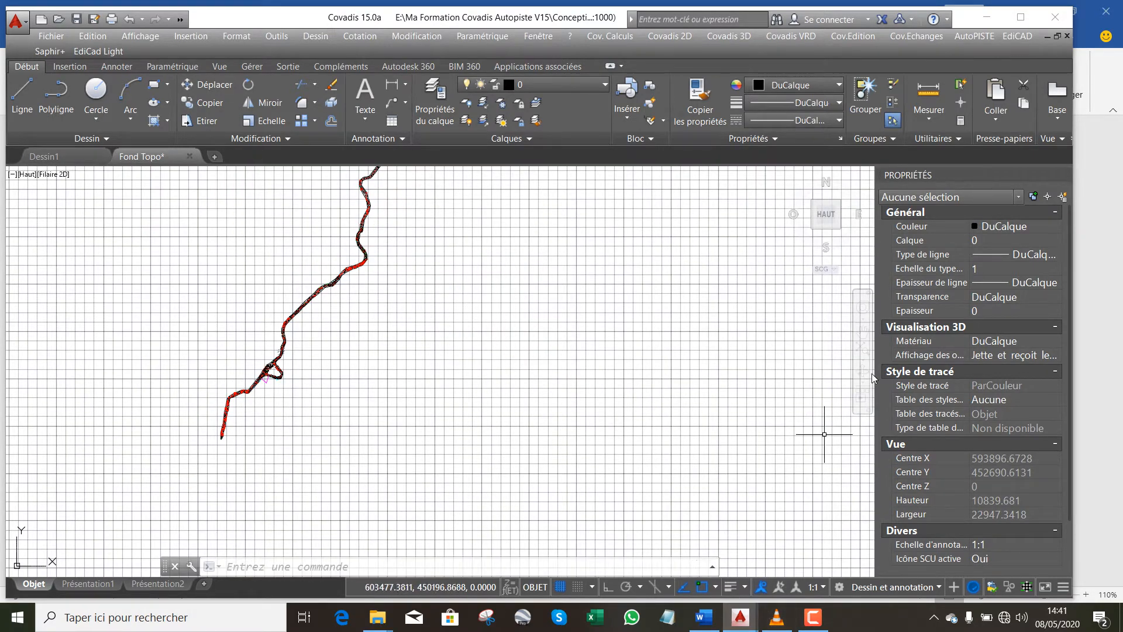
# Switch to the Word course document and read through the outline of the Autopiste V15 road design project
pyautogui.click(1081, 7)
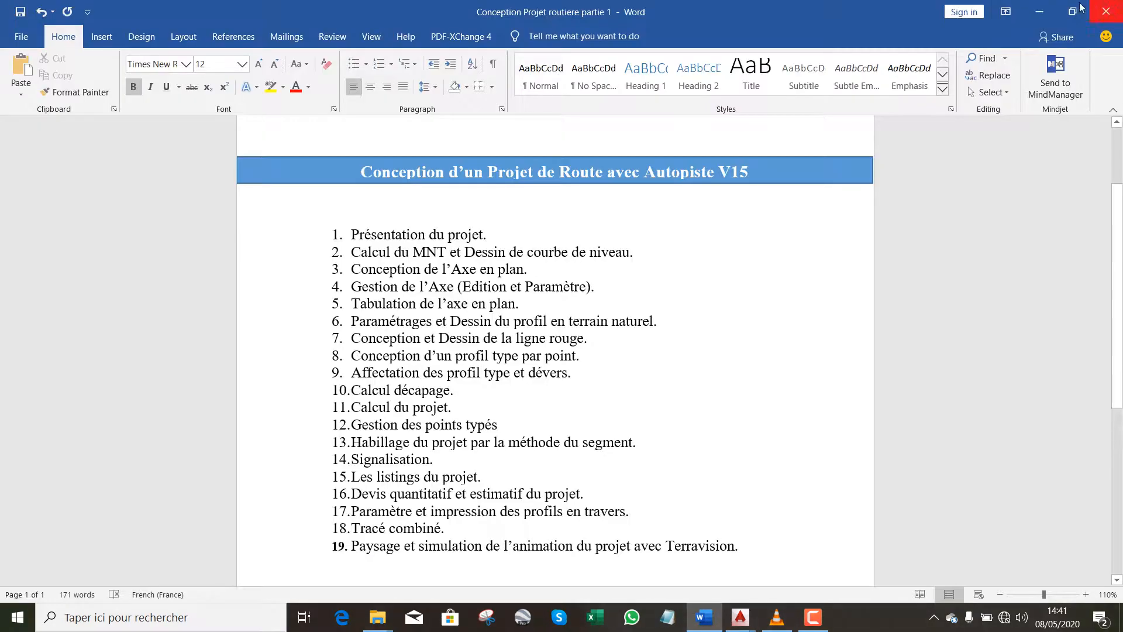
pyautogui.click(1039, 11)
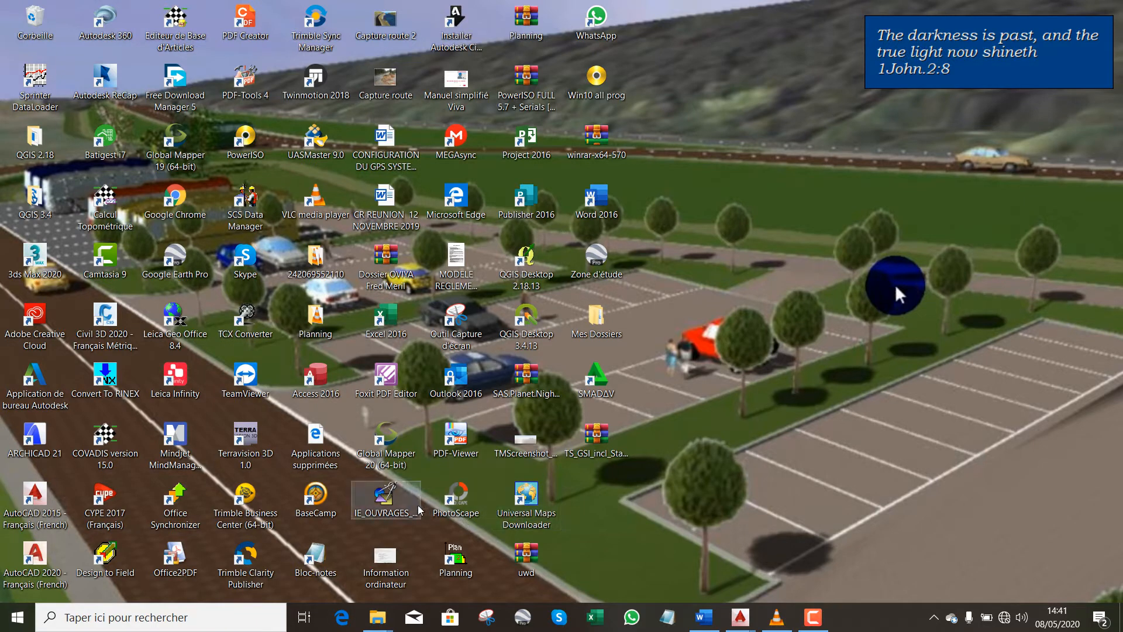
pyautogui.click(700, 623)
pyautogui.scroll(3, 729, 485)
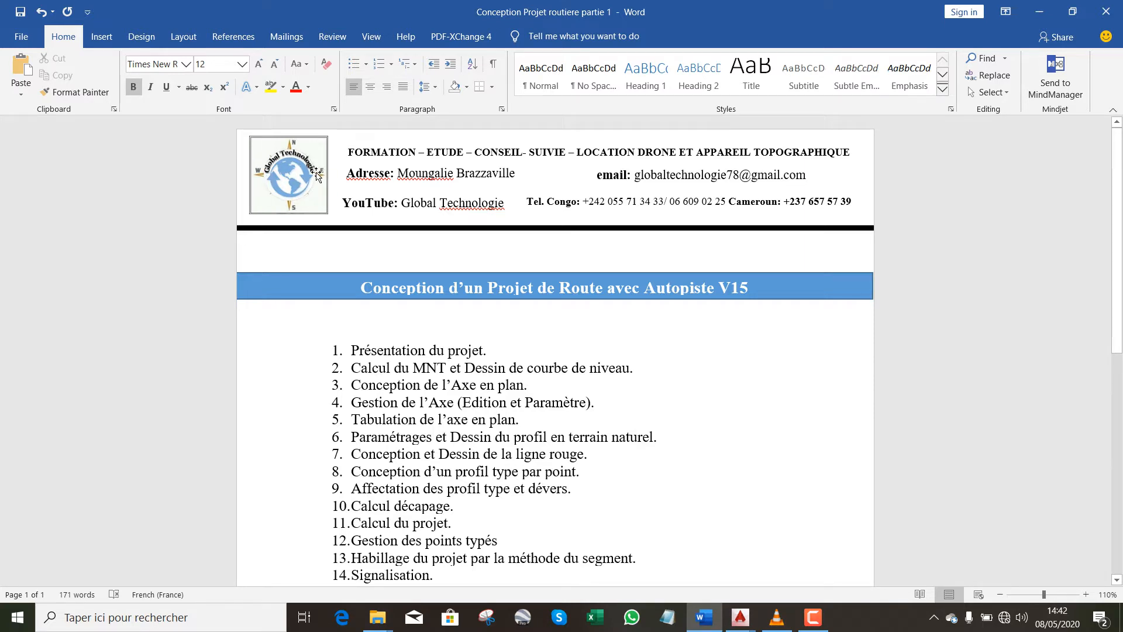
pyautogui.scroll(-3, 392, 287)
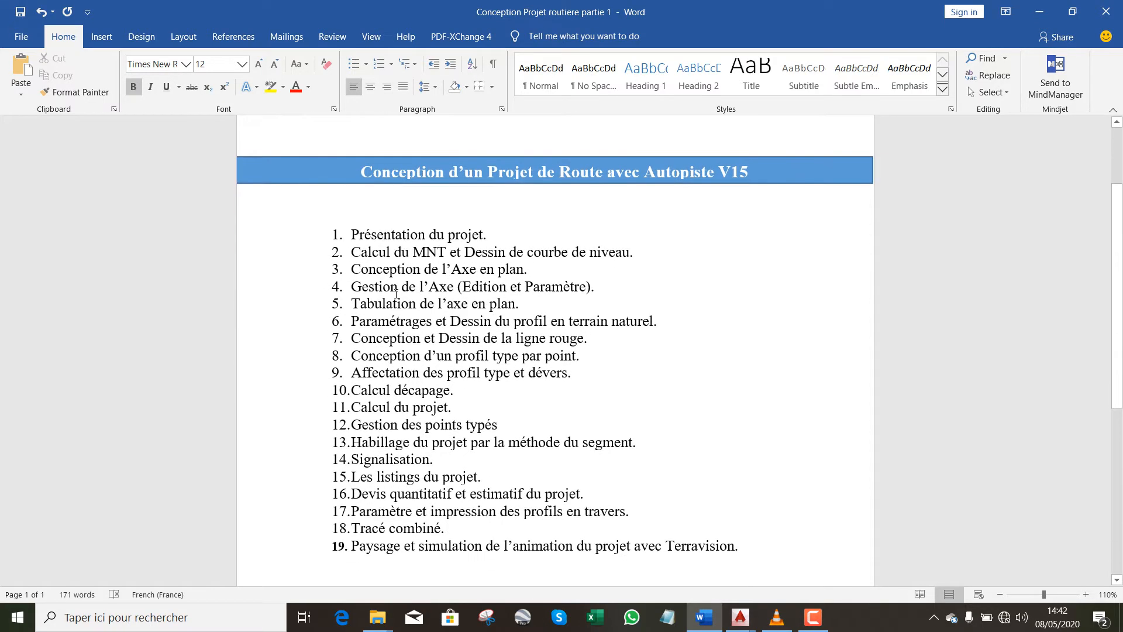
pyautogui.scroll(-1, 395, 293)
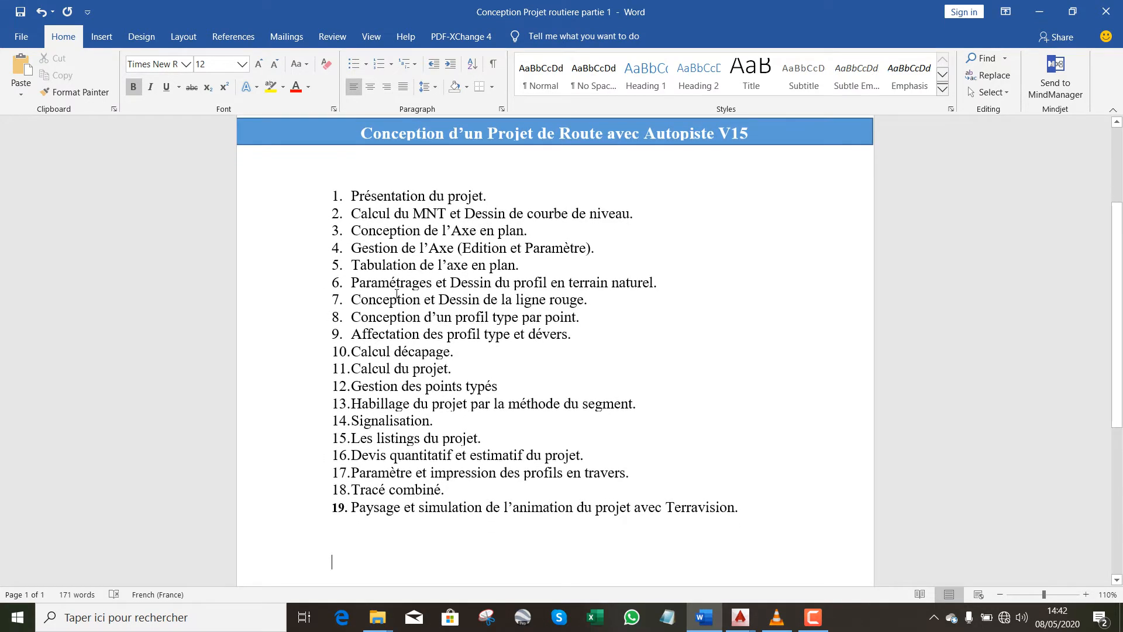
pyautogui.scroll(1, 399, 294)
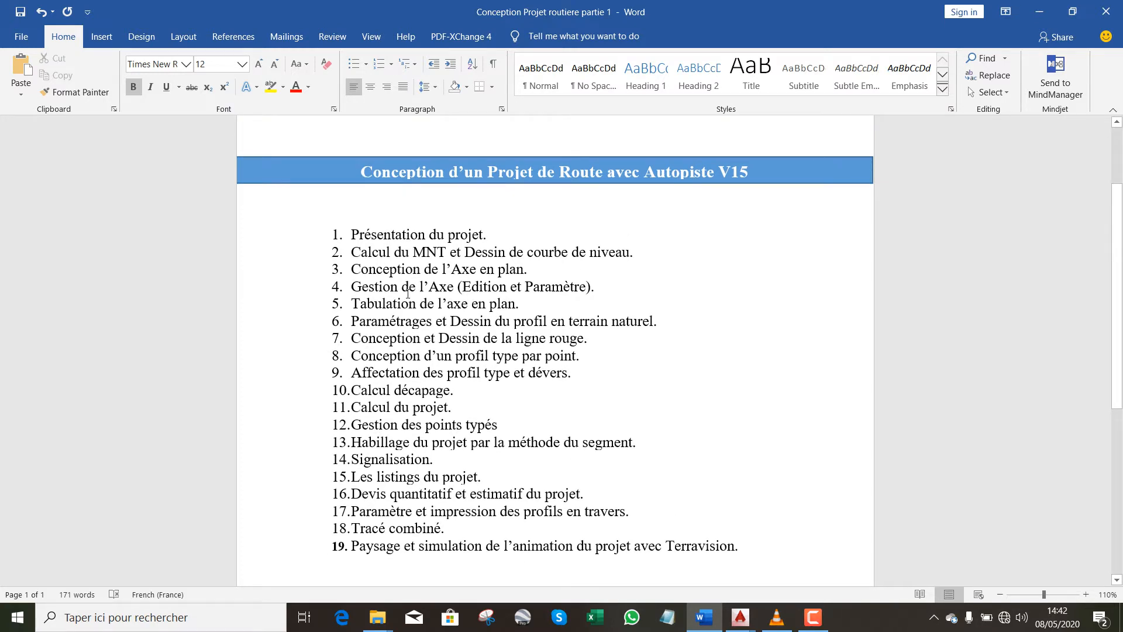
pyautogui.scroll(-1, 435, 310)
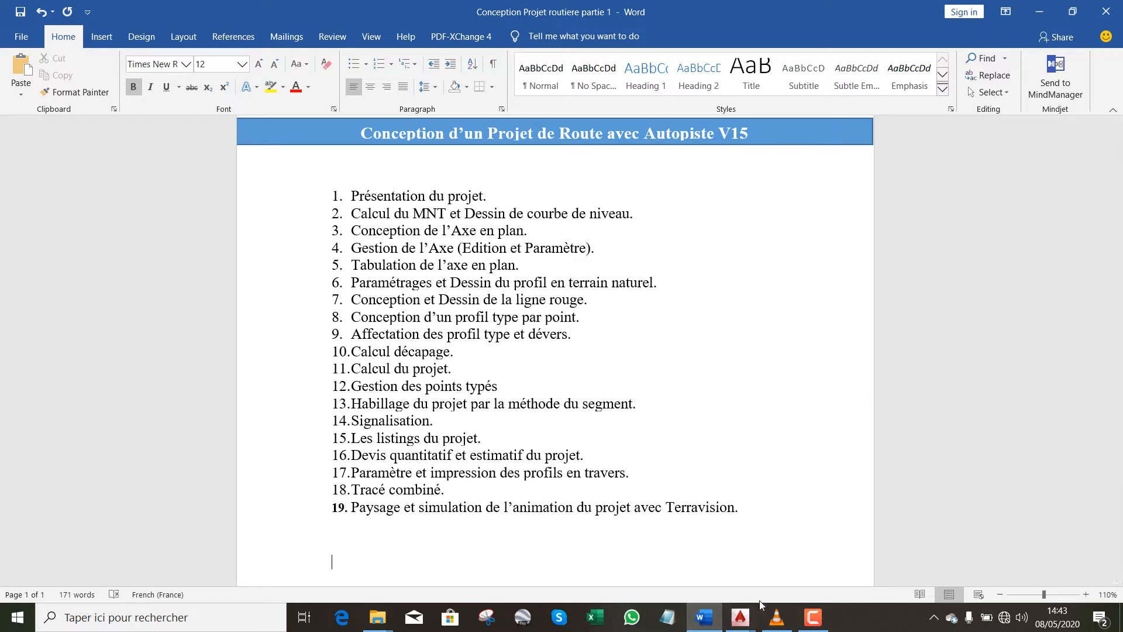
# Switch back to the Fond Topo drawing in Covadis
pyautogui.click(813, 619)
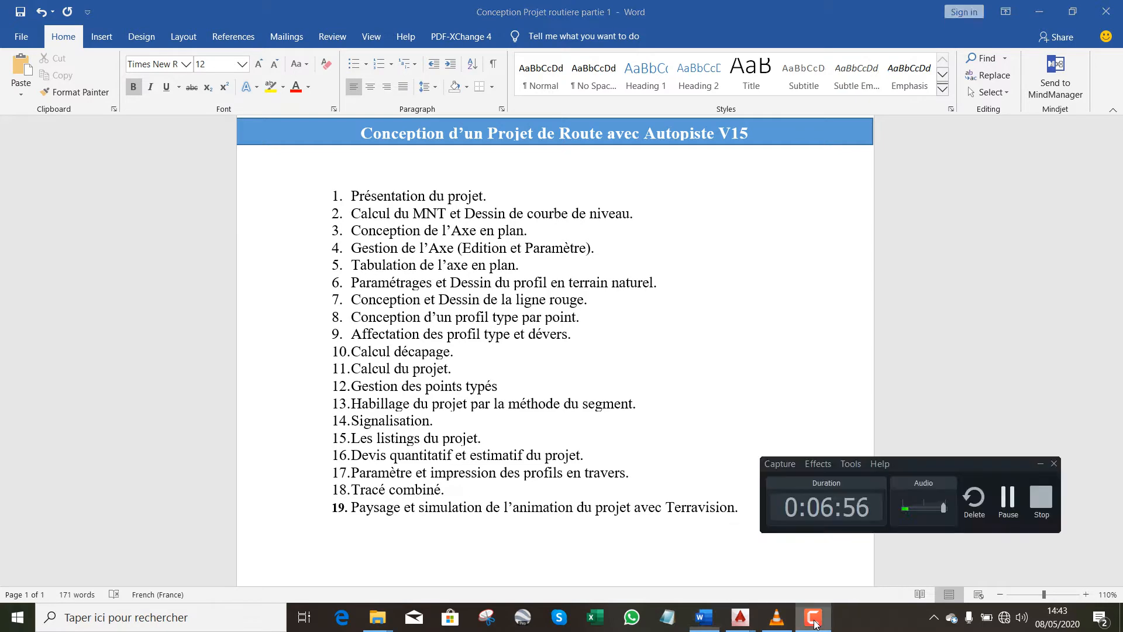
pyautogui.moveTo(739, 623)
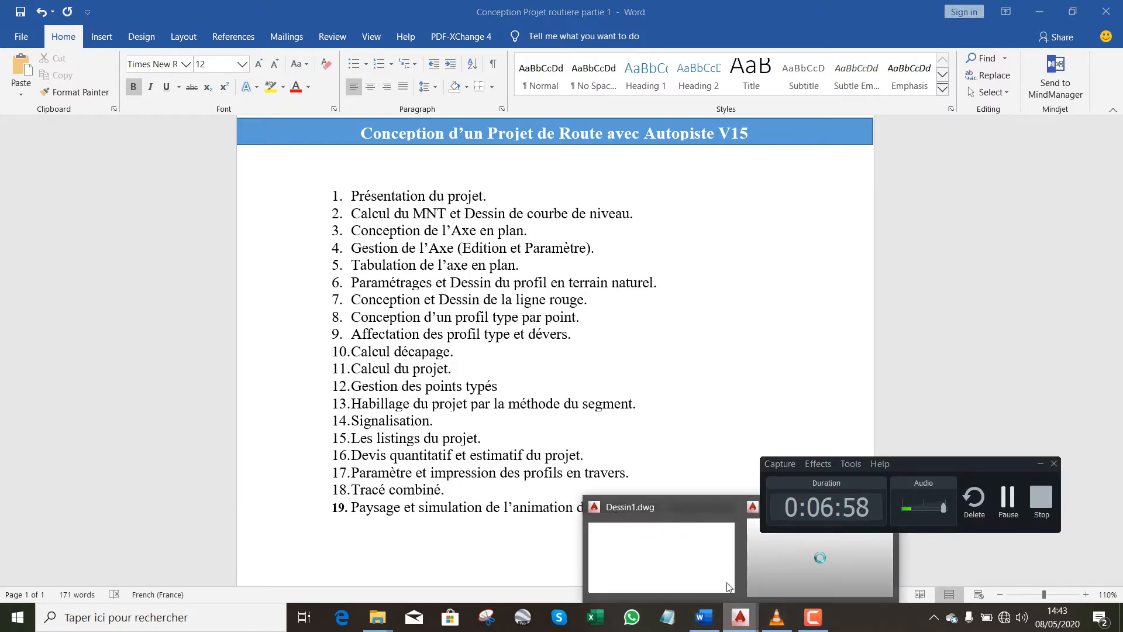
pyautogui.click(785, 570)
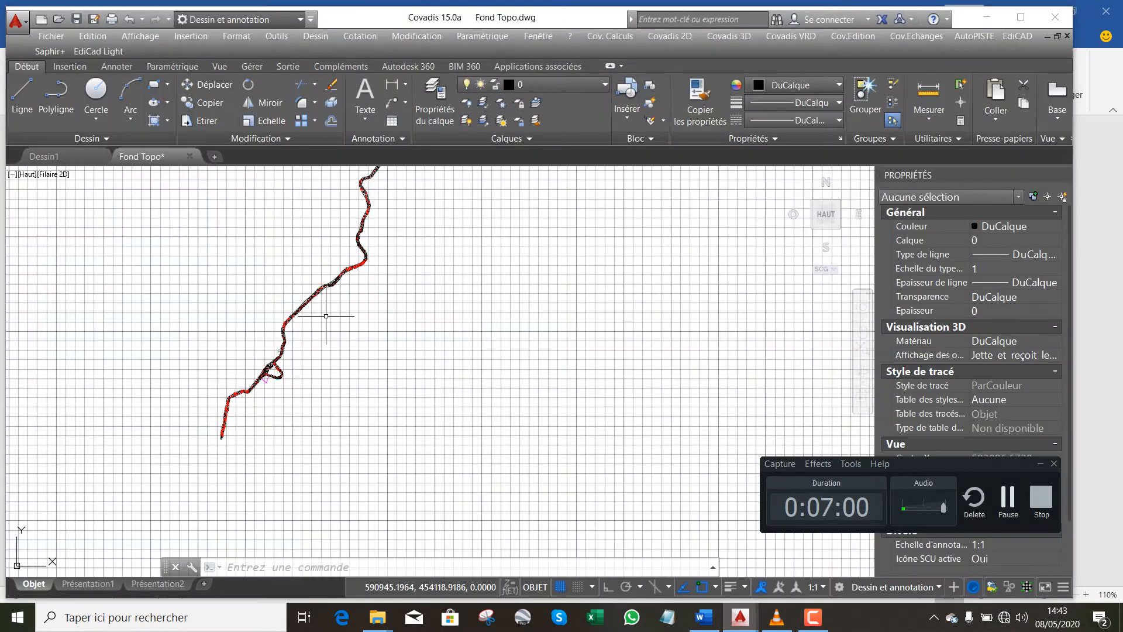
pyautogui.scroll(-2, 306, 327)
pyautogui.scroll(-3, 321, 350)
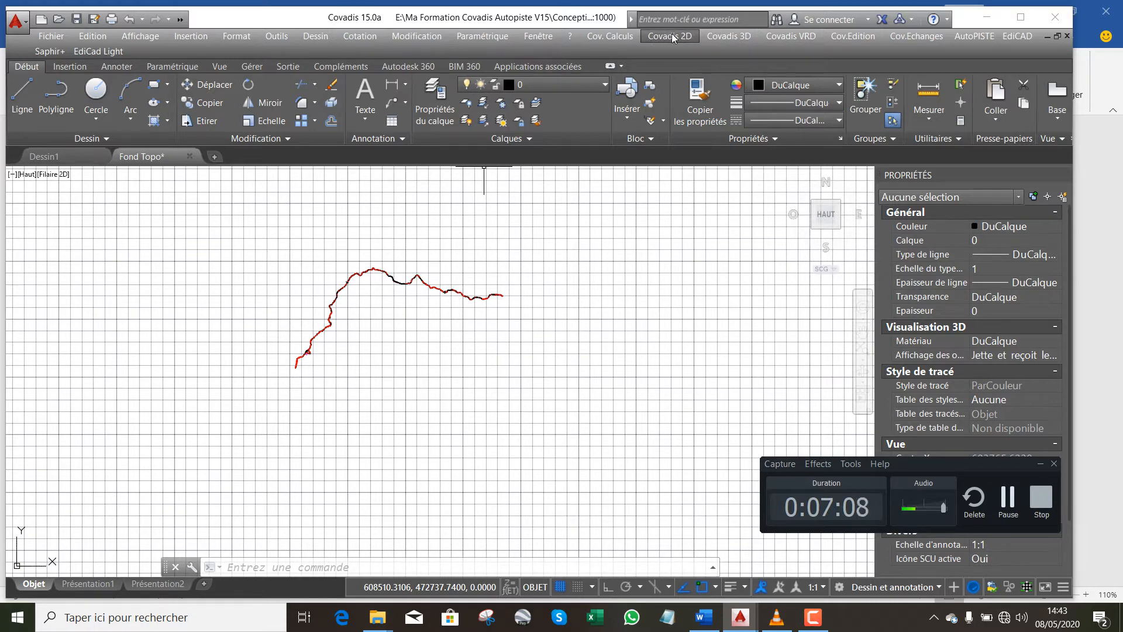
# Start the MNT object creation assistant and use the current drawing as the data source
pyautogui.click(735, 34)
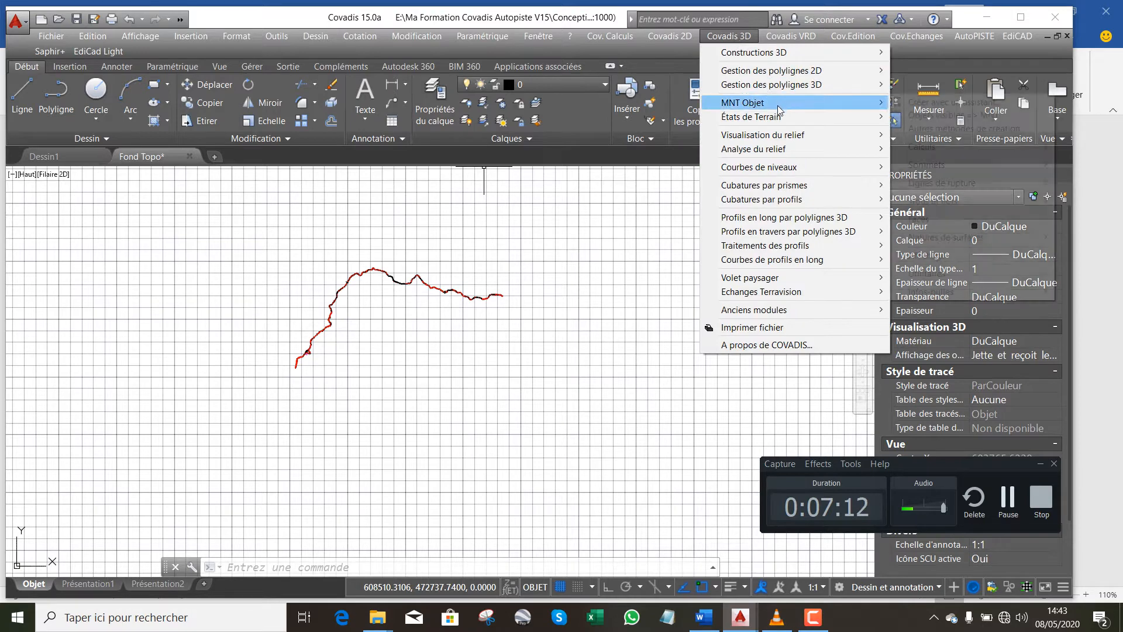
pyautogui.moveTo(783, 108)
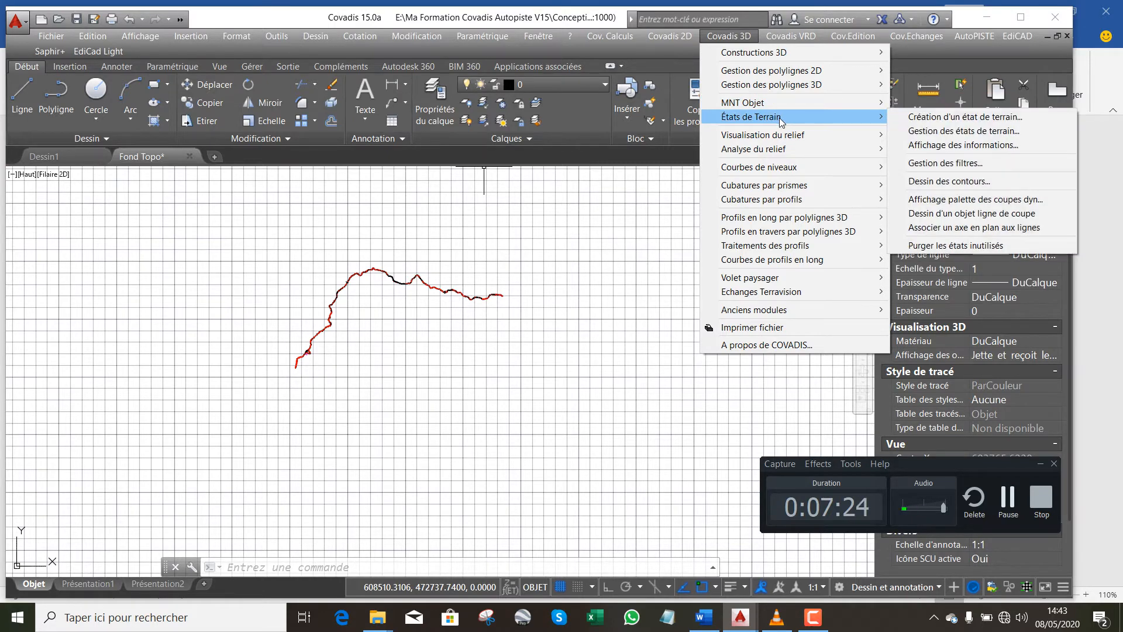
pyautogui.moveTo(795, 314)
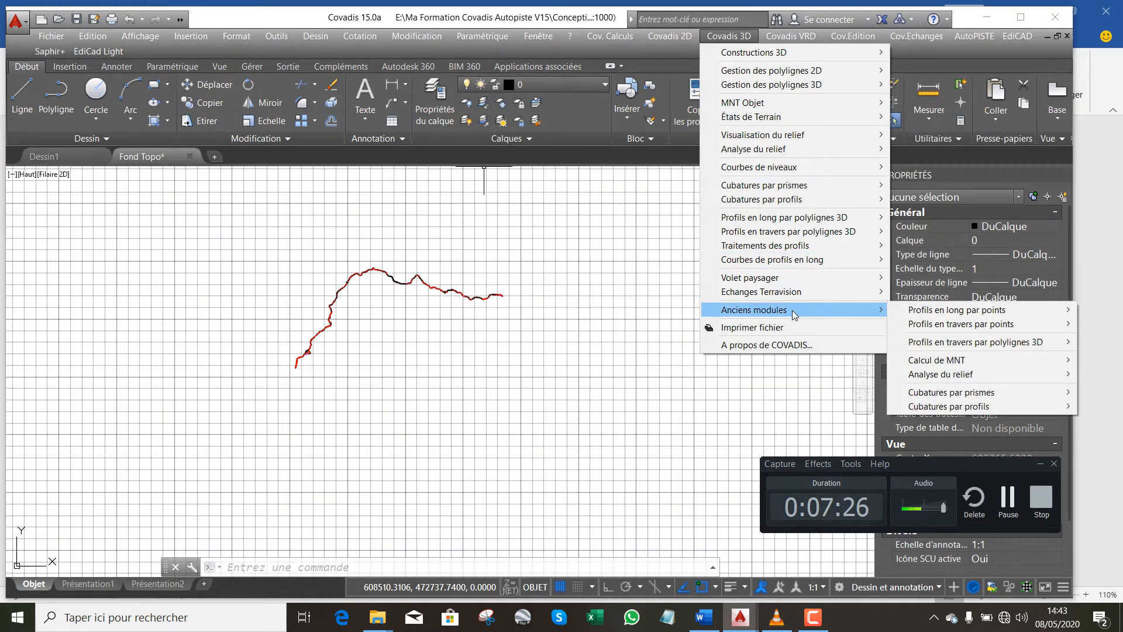
pyautogui.moveTo(973, 363)
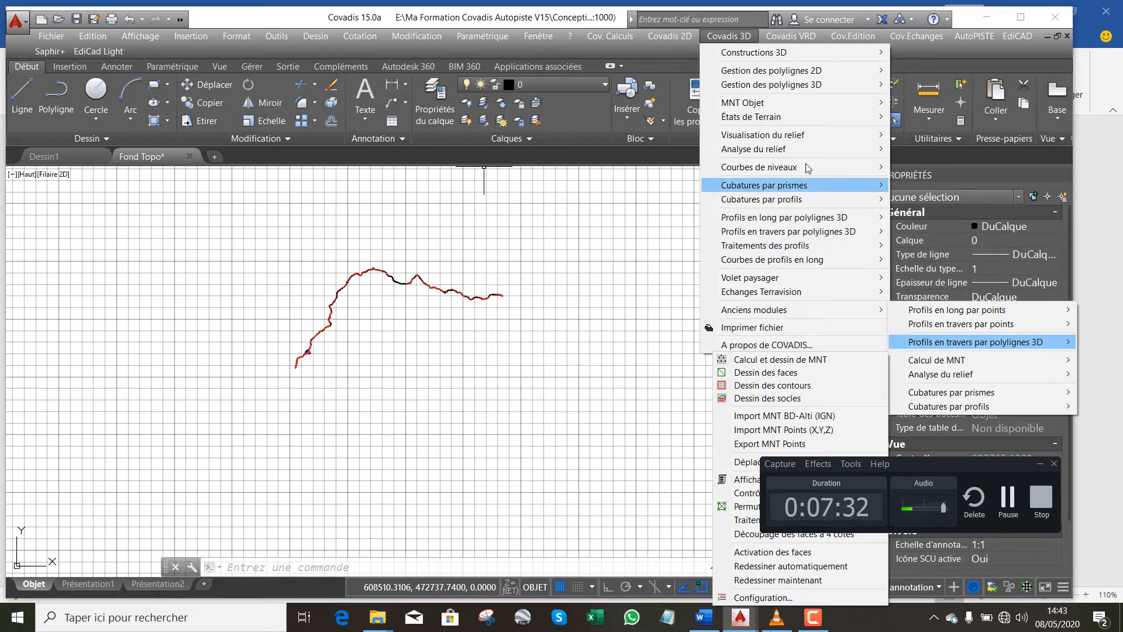
pyautogui.moveTo(886, 102)
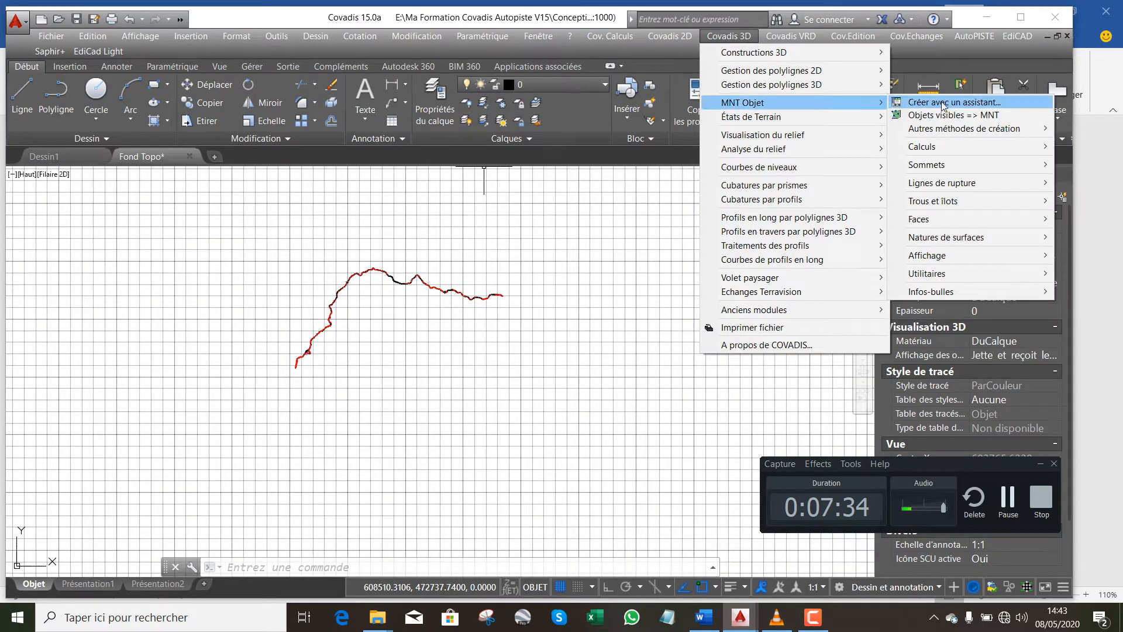
pyautogui.click(944, 104)
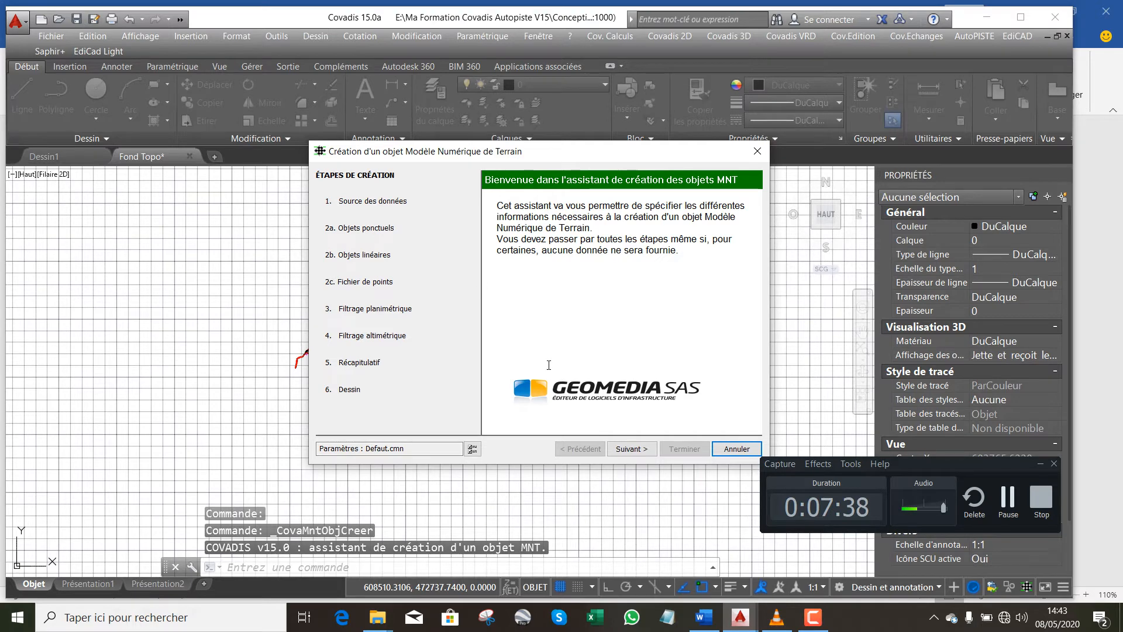
pyautogui.click(632, 449)
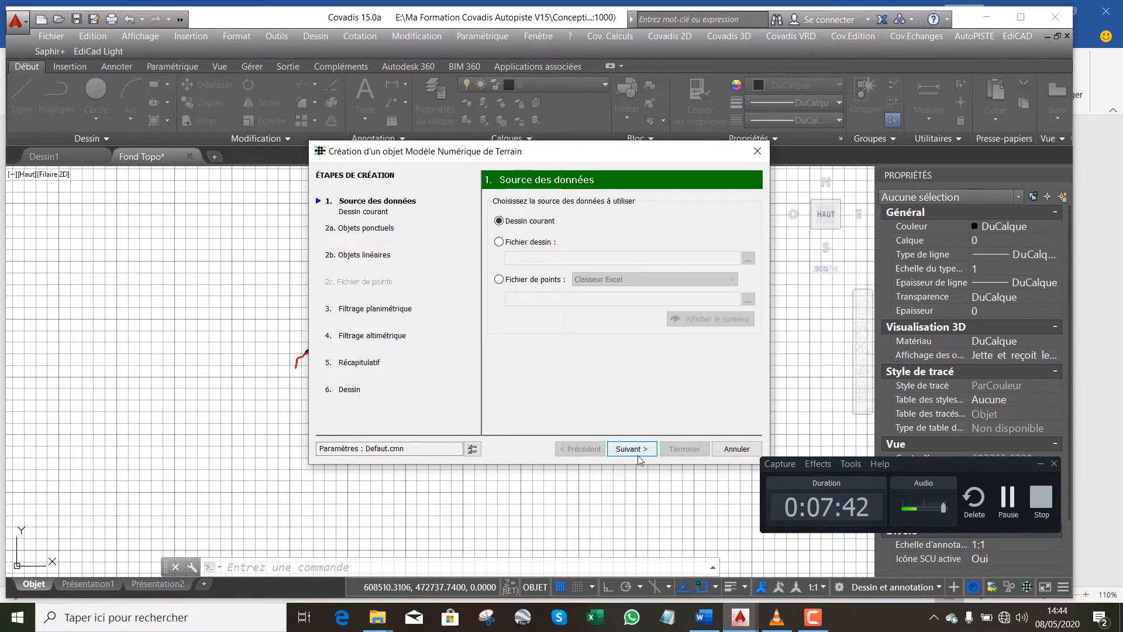
pyautogui.click(637, 452)
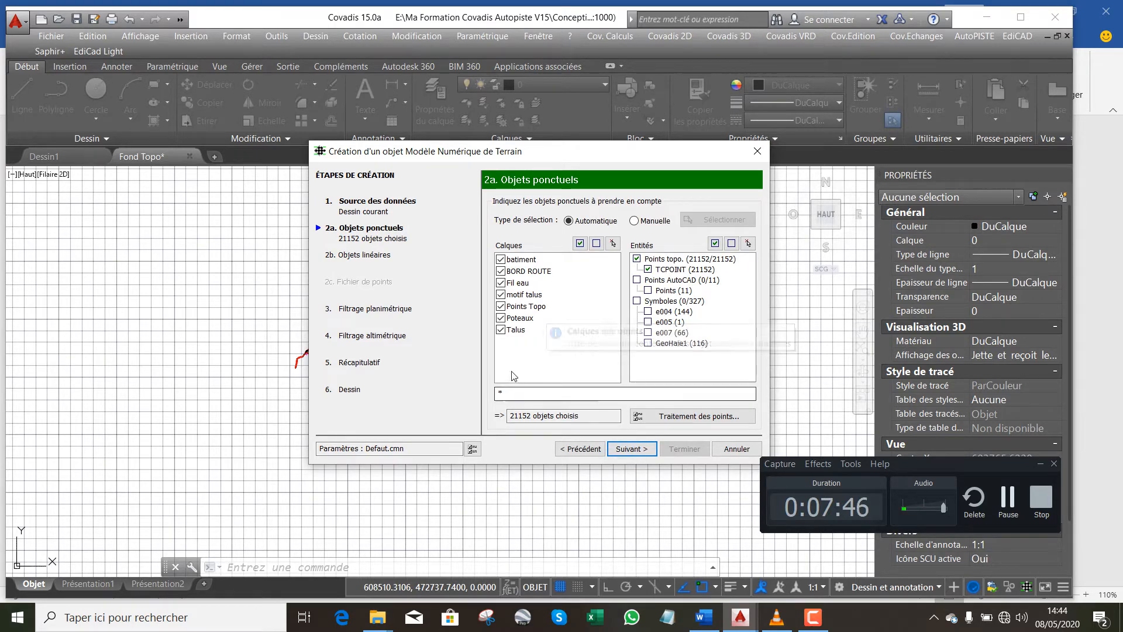
# Accept the automatic selection of TCPOINT topographic points on all listed layers, with double points handled by keeping the first point encountered
pyautogui.click(1007, 504)
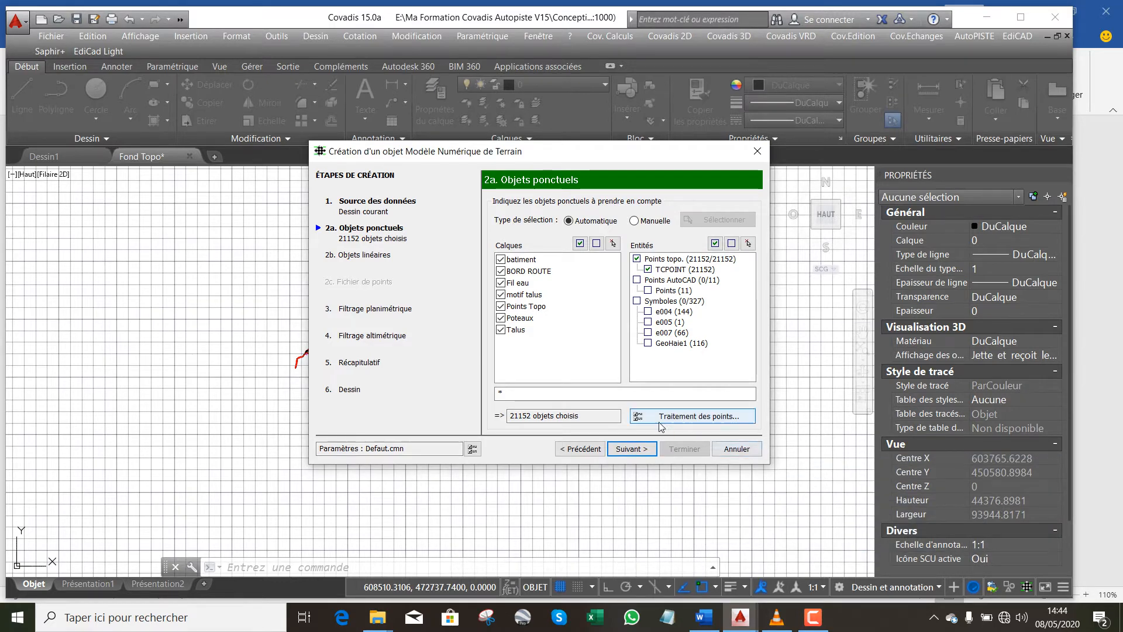
pyautogui.click(819, 622)
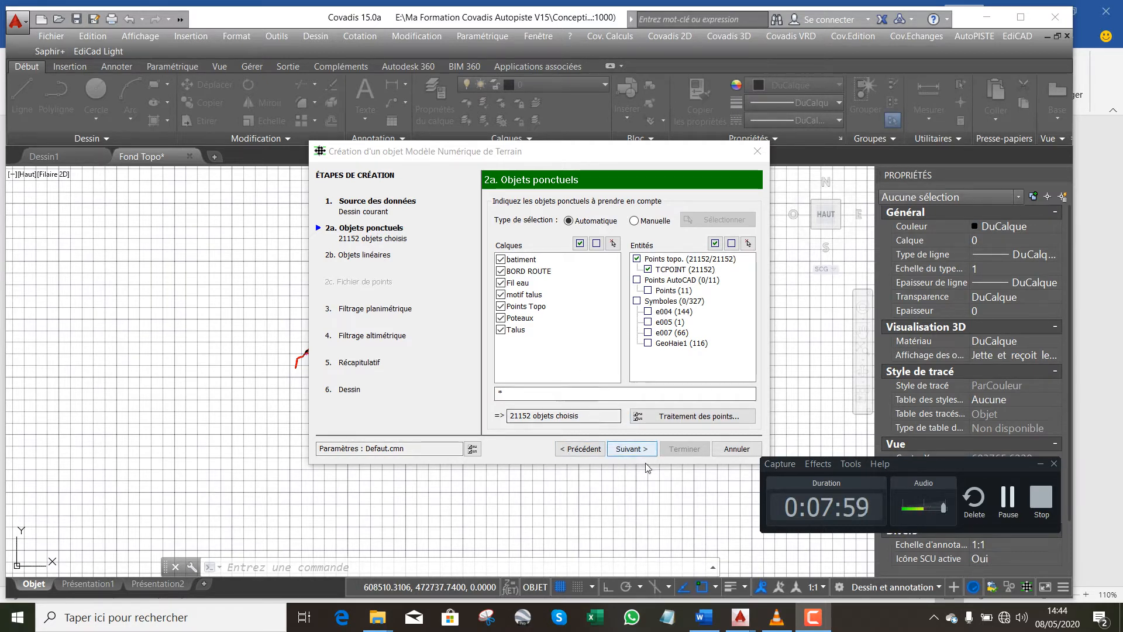
pyautogui.click(634, 449)
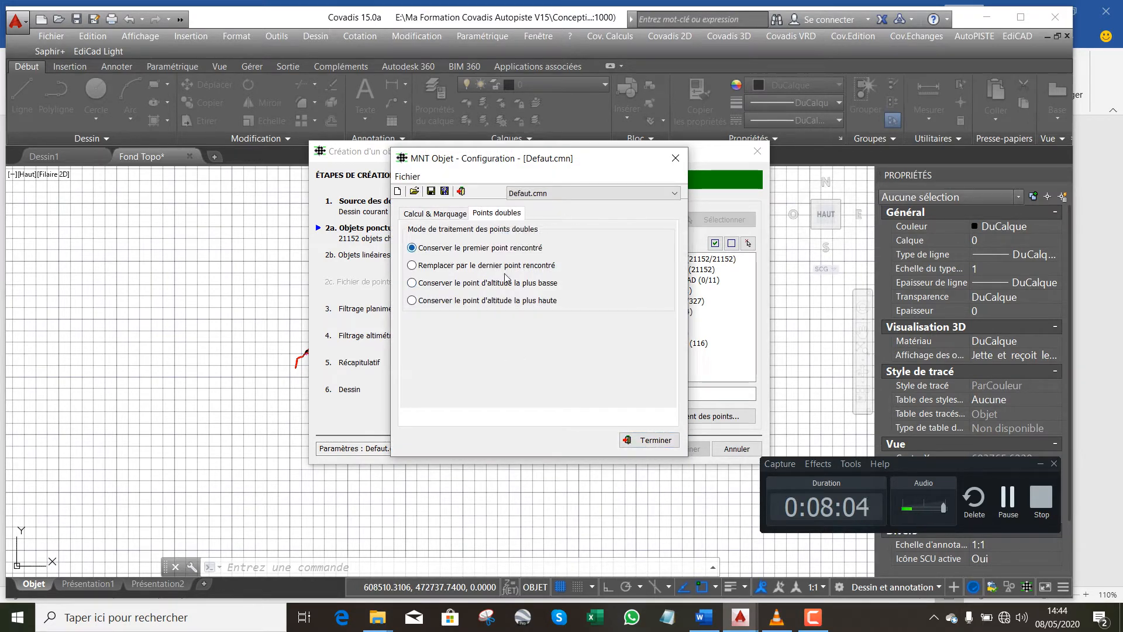
pyautogui.click(654, 441)
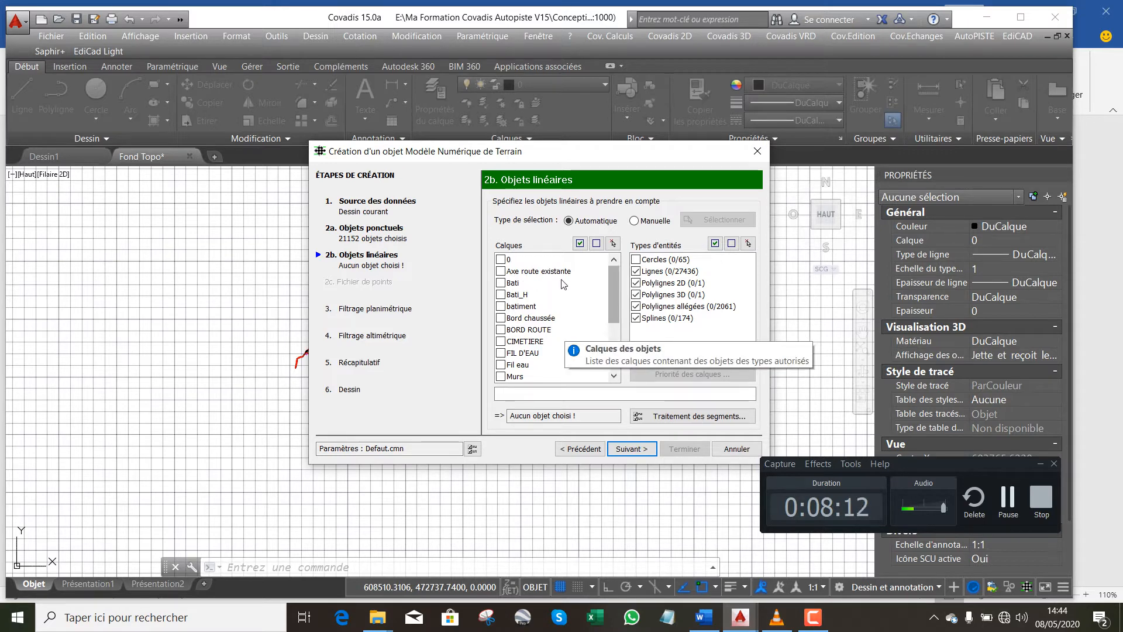
# Include the linear objects on layers Axe route existante, Bati, Bati_H, batiment, Bord chaussée, BORD ROUTE, CIMETIERE and FIL D'EAU
pyautogui.click(501, 272)
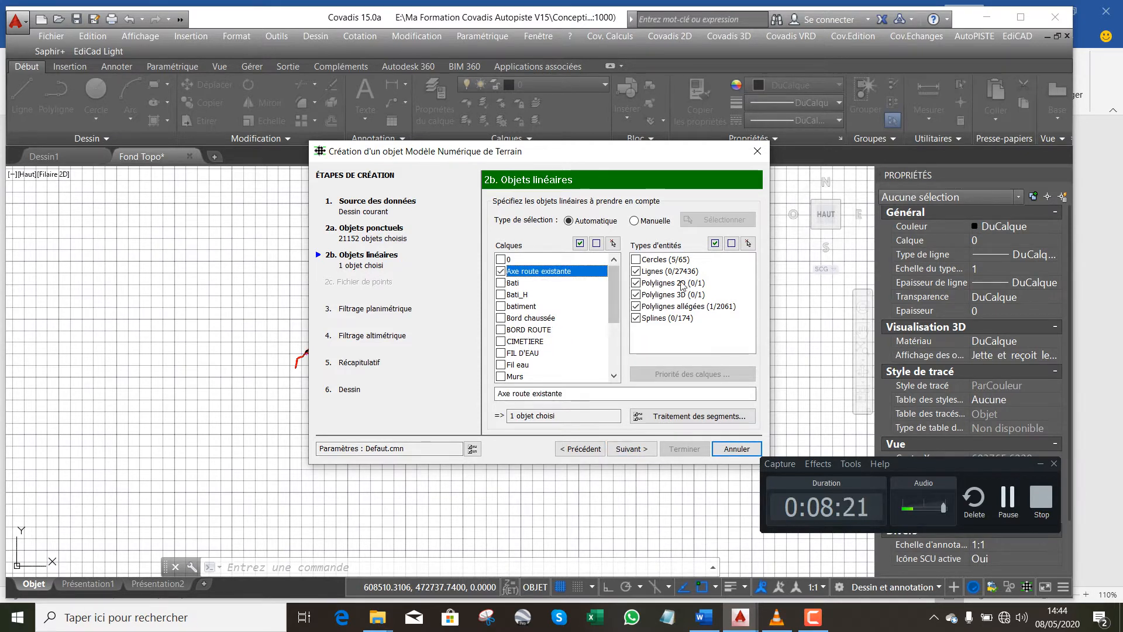
pyautogui.click(506, 283)
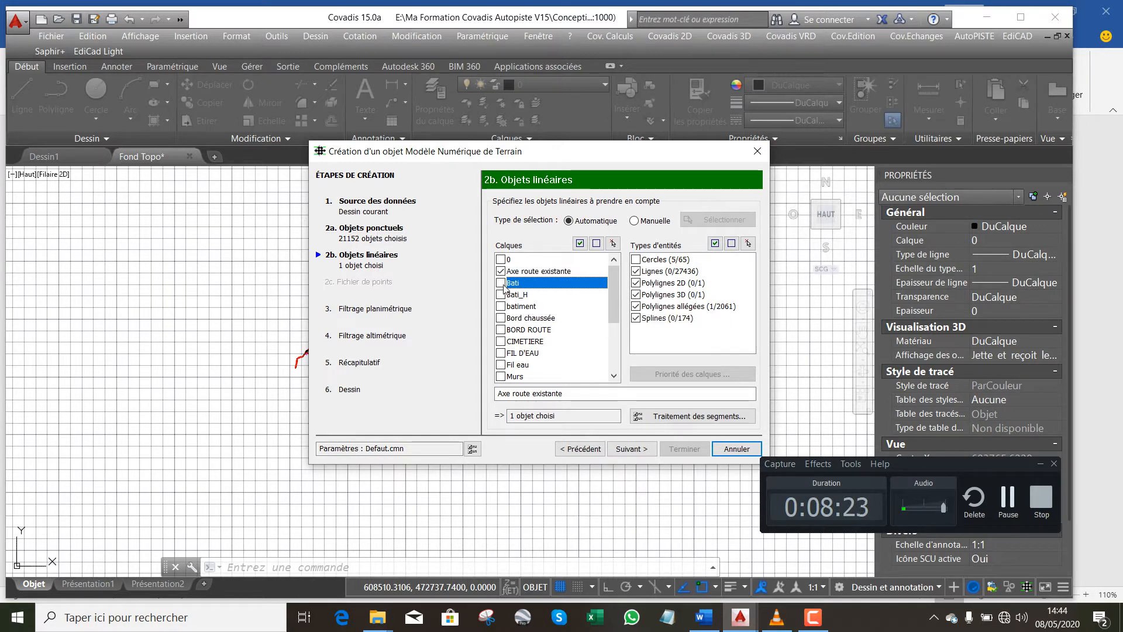
pyautogui.click(501, 294)
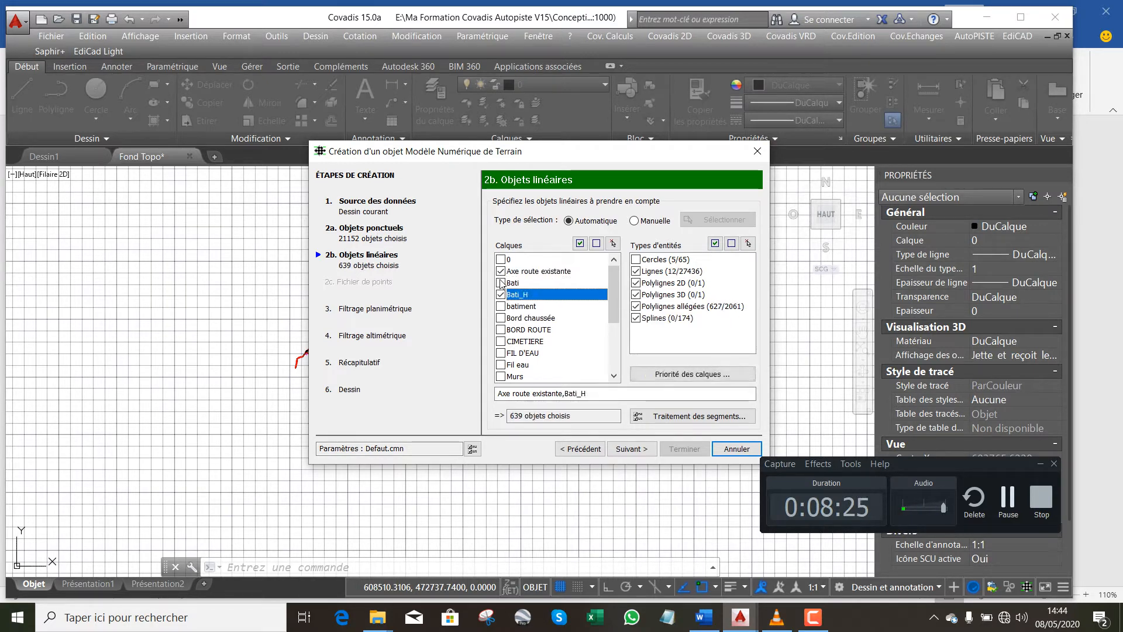
pyautogui.click(500, 283)
pyautogui.click(502, 307)
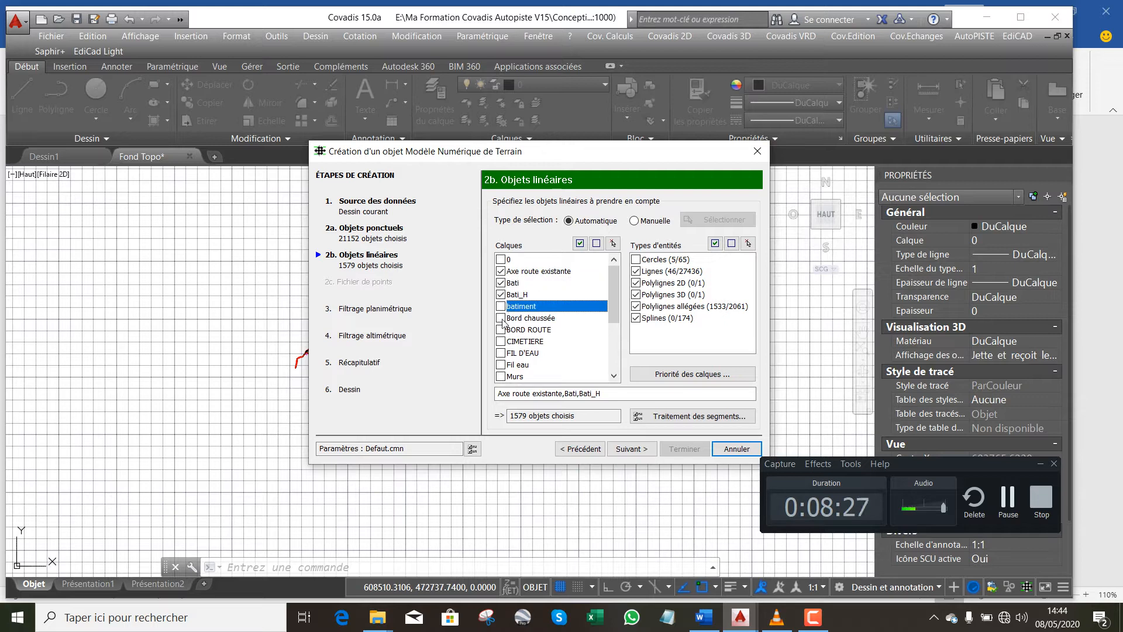
pyautogui.click(501, 306)
pyautogui.click(501, 318)
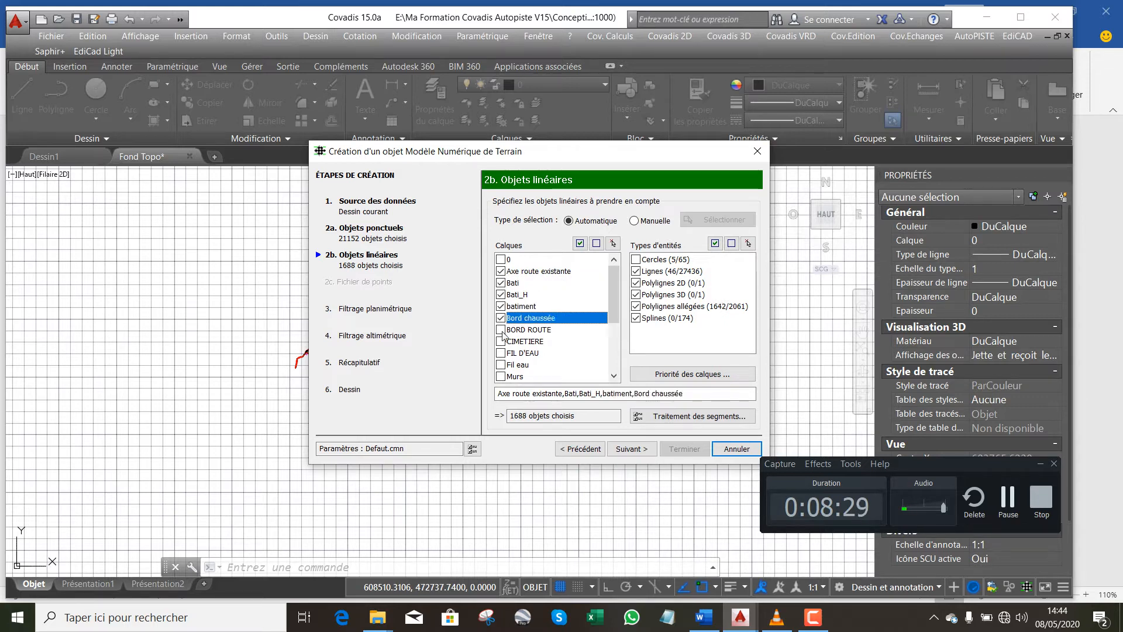
pyautogui.click(501, 330)
pyautogui.click(502, 342)
pyautogui.click(503, 353)
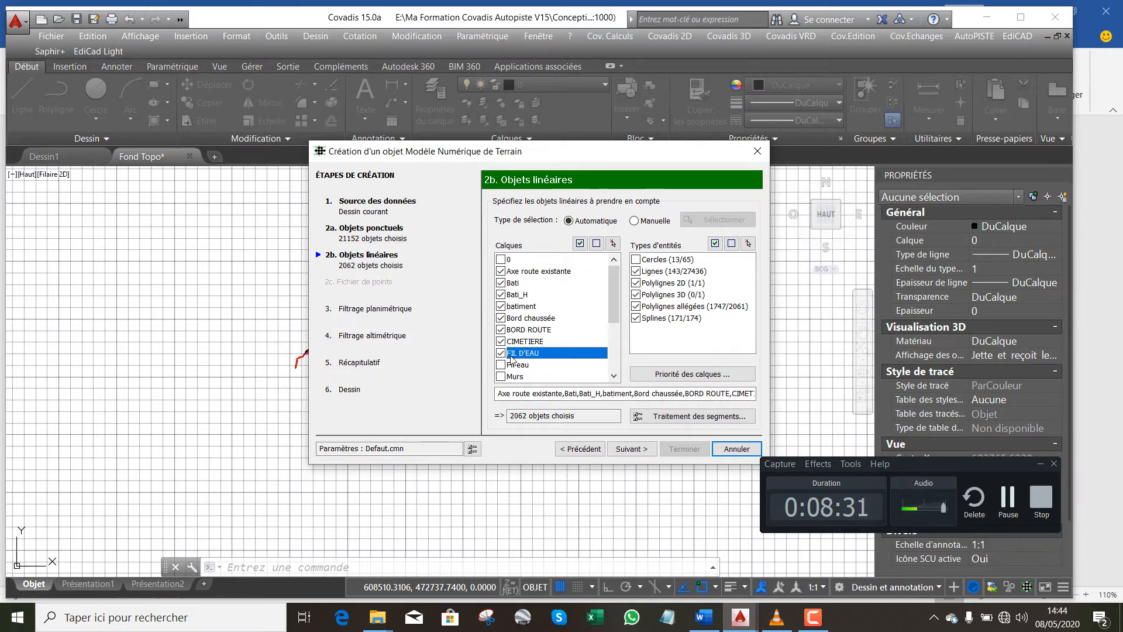
# Add the layers Fil eau, Murs, OUVRAGE, Ouvrages and Ouvrages projettés to the linear object selection
pyautogui.scroll(-3, 508, 346)
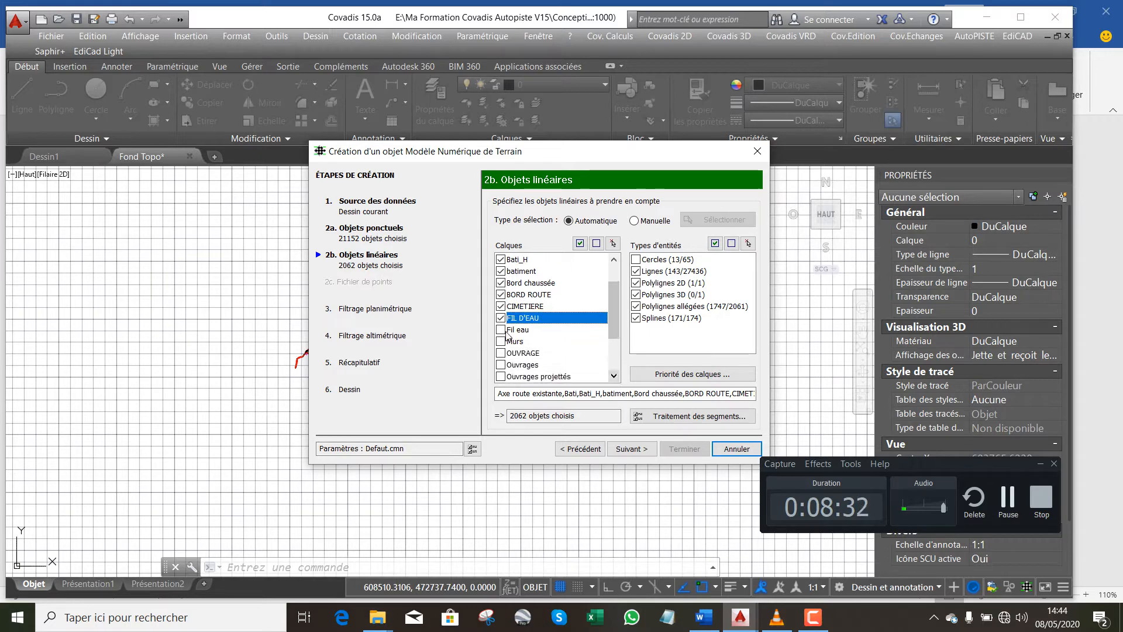
pyautogui.click(501, 331)
pyautogui.click(501, 343)
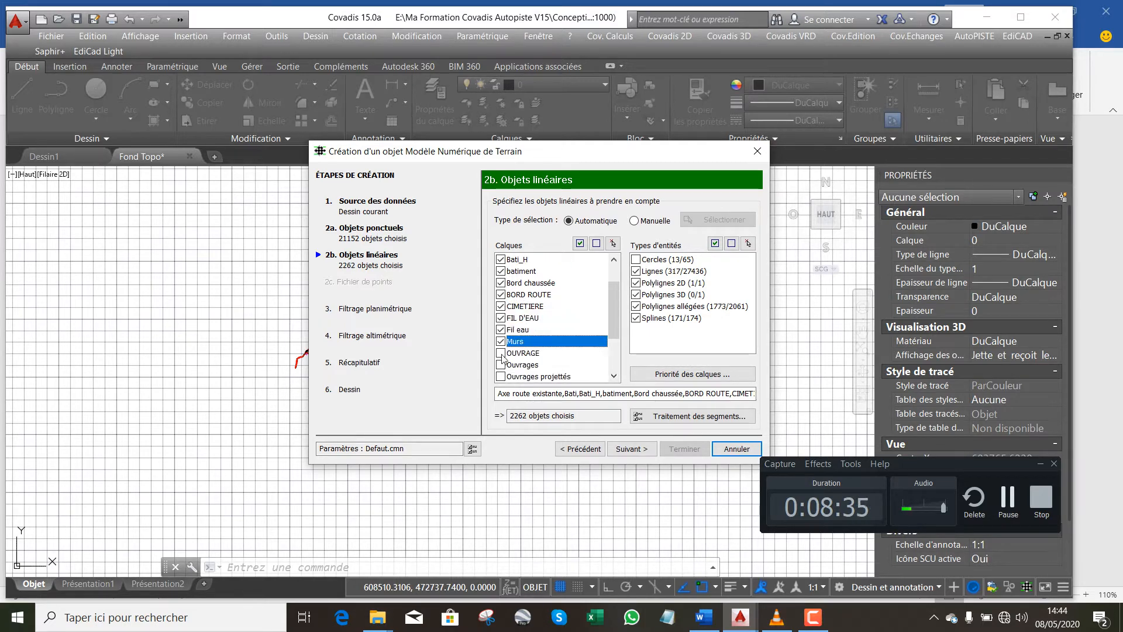
pyautogui.click(501, 353)
pyautogui.click(501, 366)
pyautogui.click(501, 377)
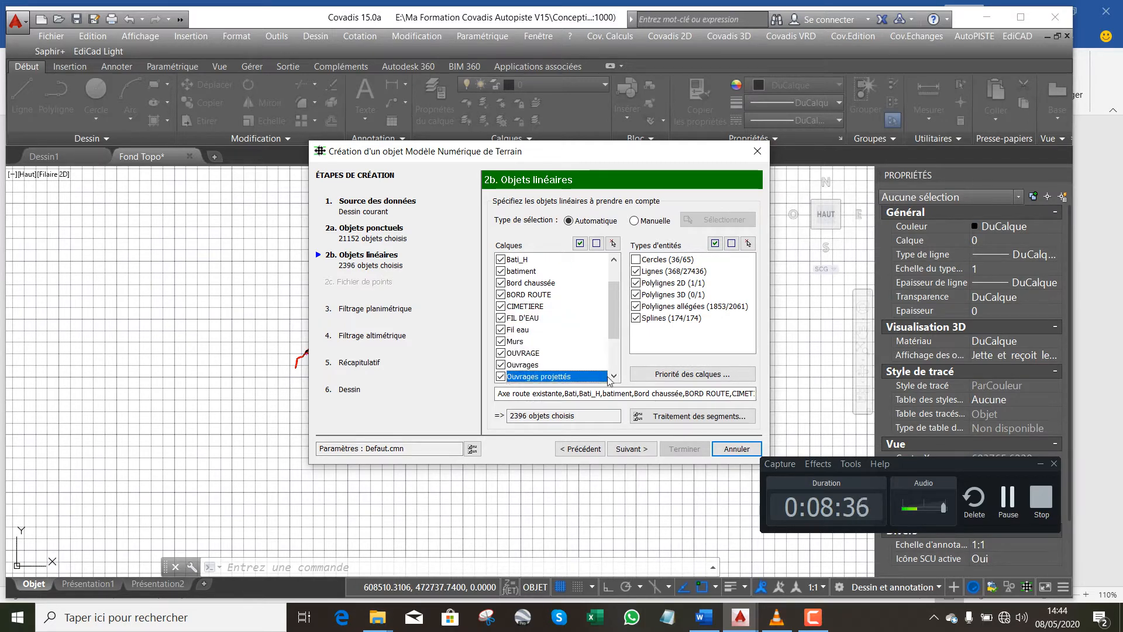
# Add the remaining layers Pylône, RAVIN, Regard, talu, Talus and Travail to the linear object selection
pyautogui.click(614, 376)
pyautogui.click(613, 376)
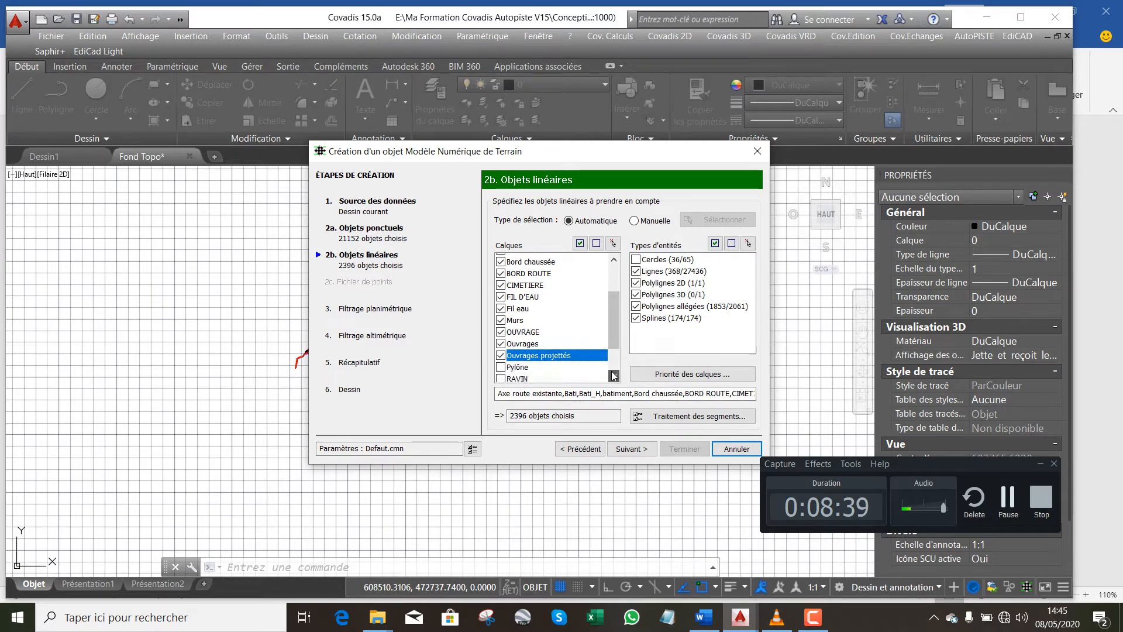
pyautogui.click(613, 377)
pyautogui.click(613, 377)
pyautogui.click(612, 377)
pyautogui.click(612, 378)
pyautogui.click(501, 317)
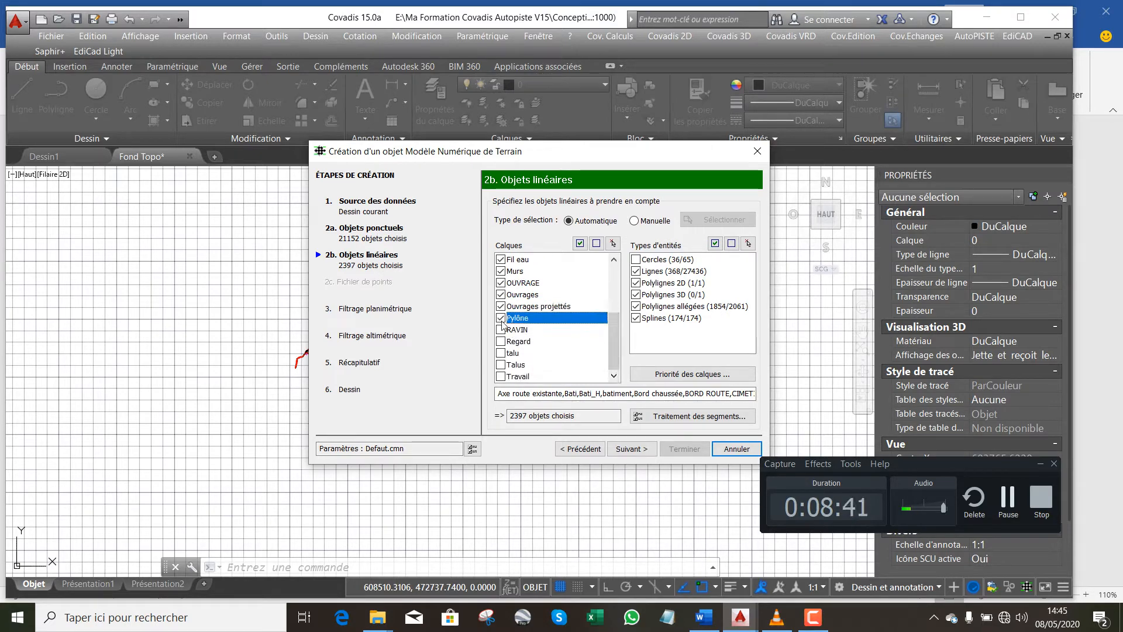
pyautogui.click(501, 329)
pyautogui.click(501, 341)
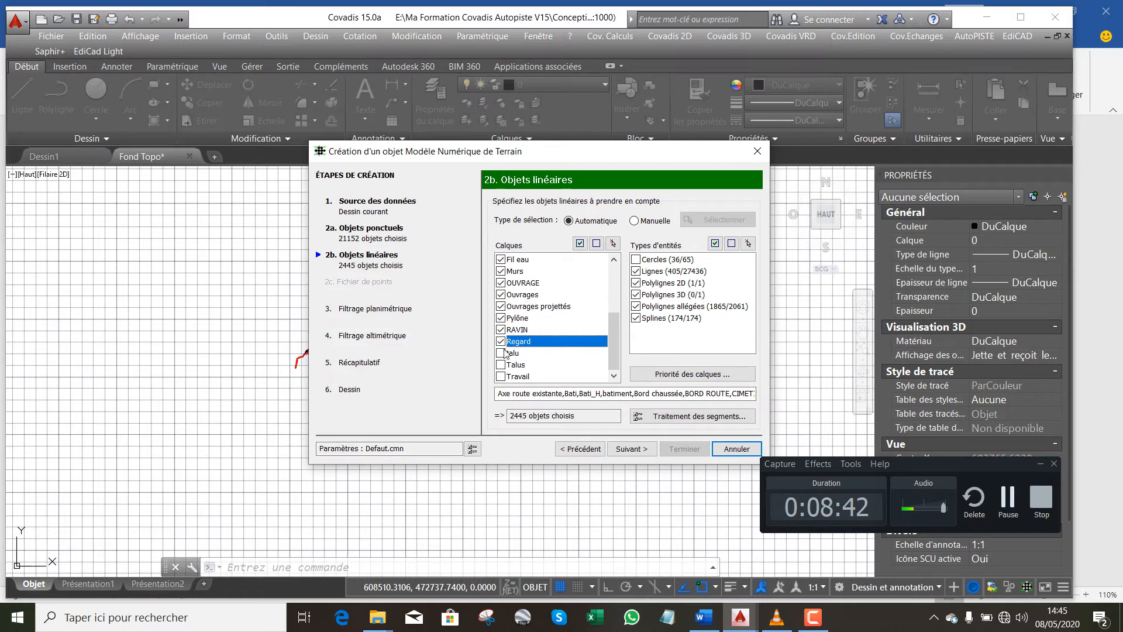
pyautogui.click(500, 353)
pyautogui.click(500, 364)
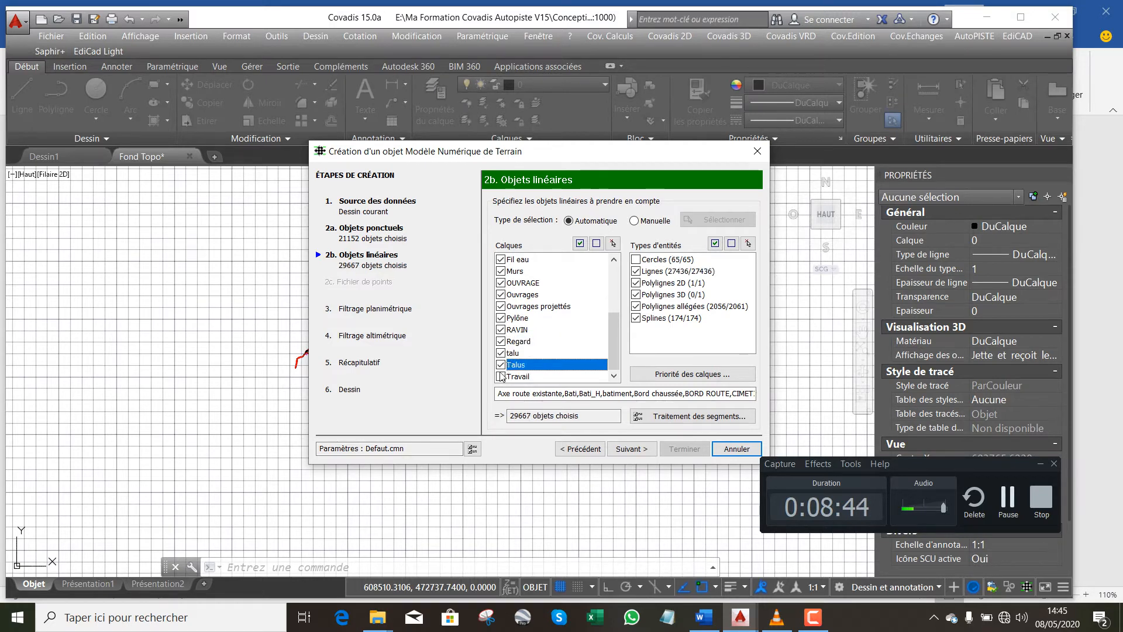
pyautogui.click(501, 376)
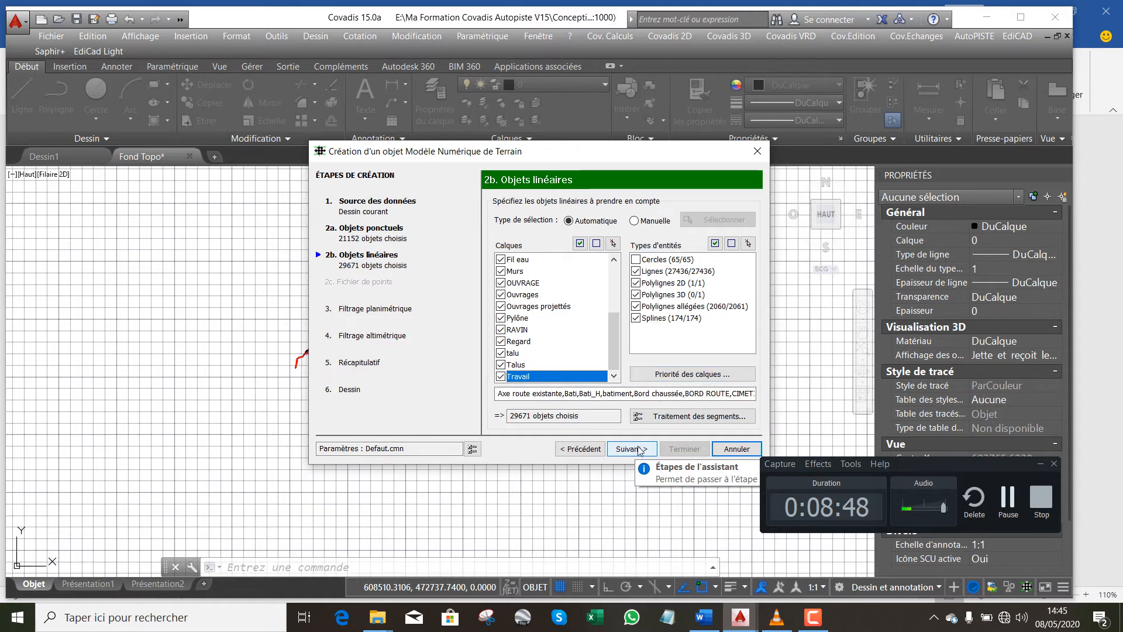
# Review the break line segment treatment options without changing them and proceed to the planimetric filtering stage
pyautogui.click(692, 416)
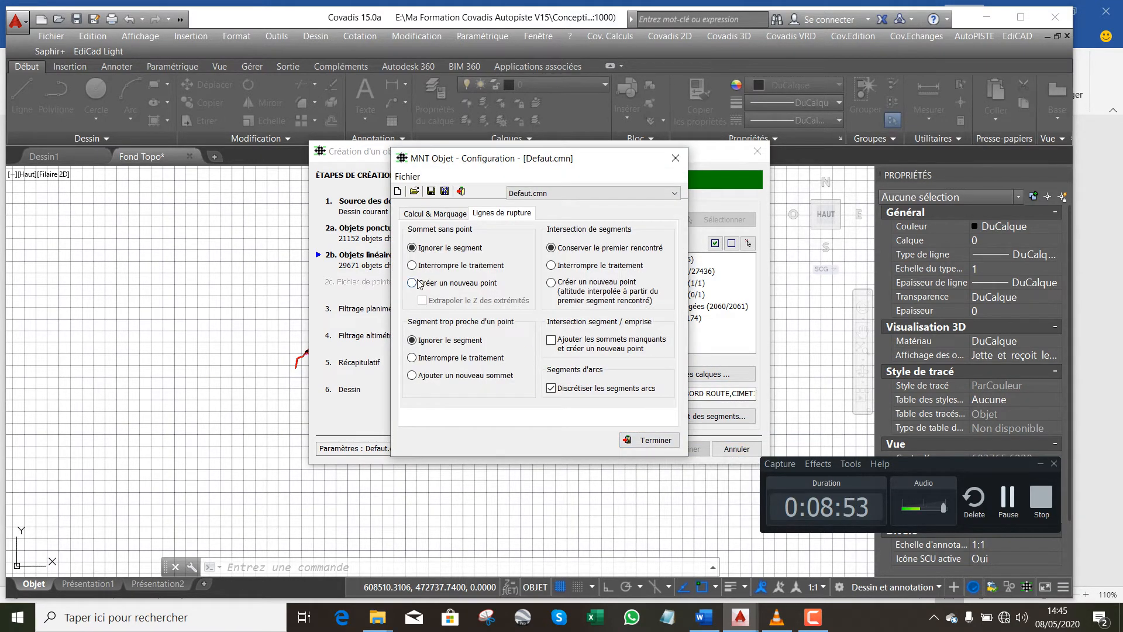
pyautogui.moveTo(413, 286)
pyautogui.click(656, 441)
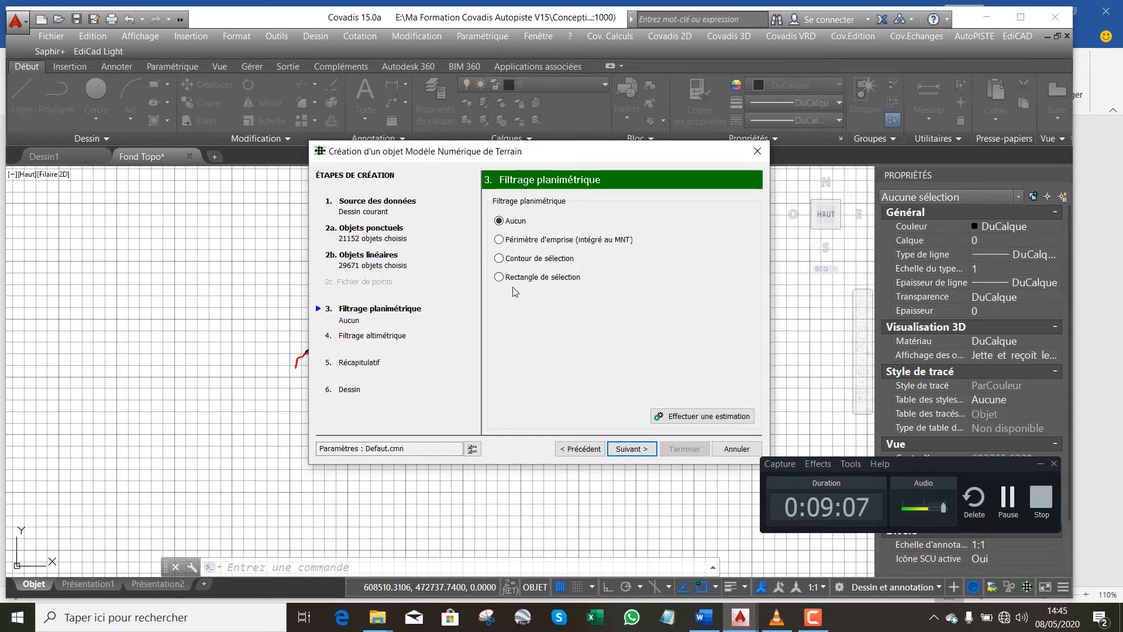
# Set the planimetric filtering to a selection contour, using the 3D polyline that surrounds the surveyed road corridor
pyautogui.moveTo(505, 262)
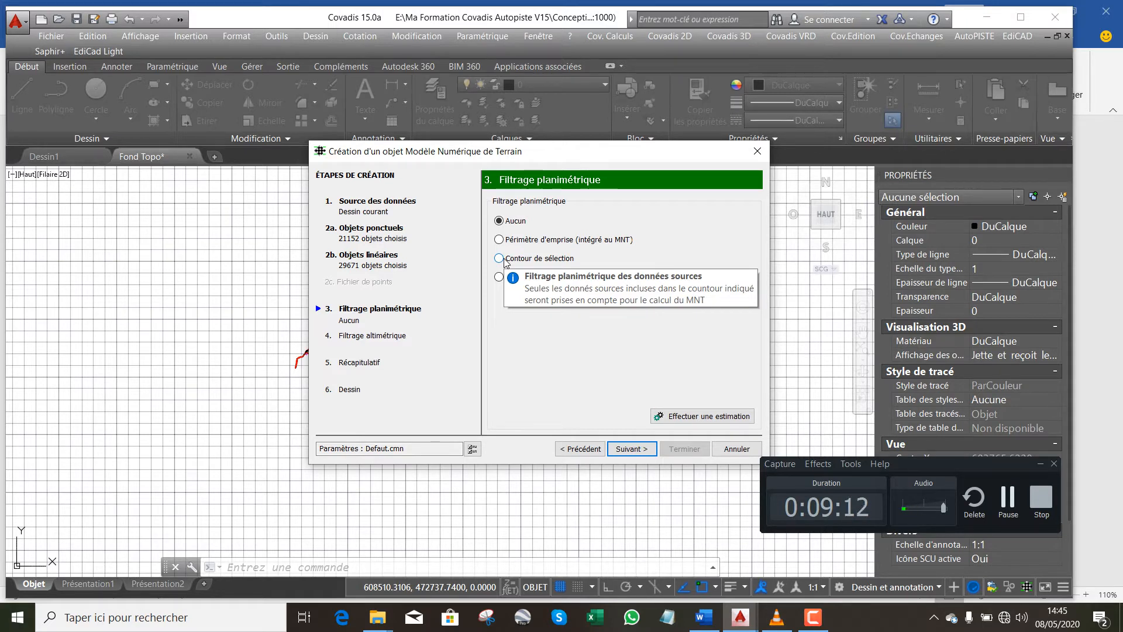
pyautogui.click(502, 259)
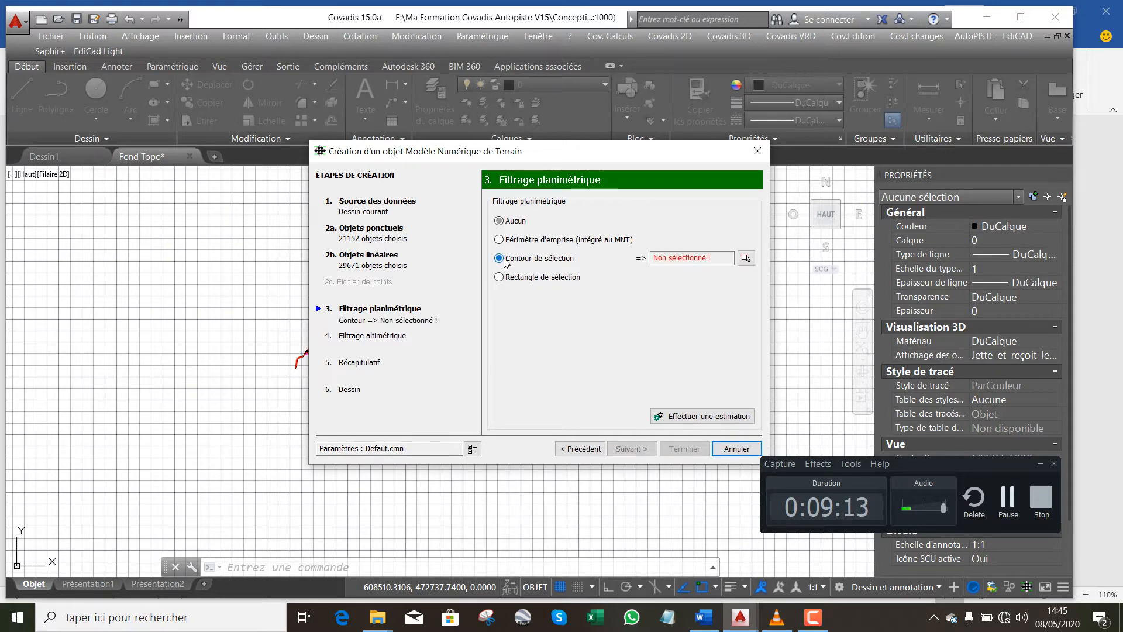
pyautogui.click(748, 257)
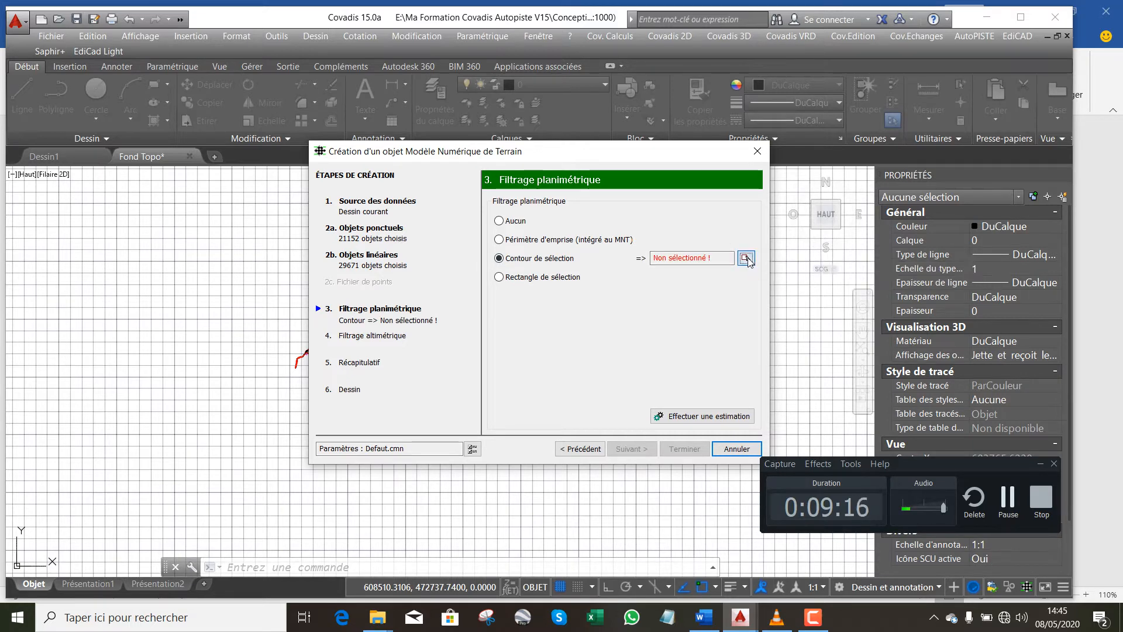
pyautogui.scroll(2, 420, 279)
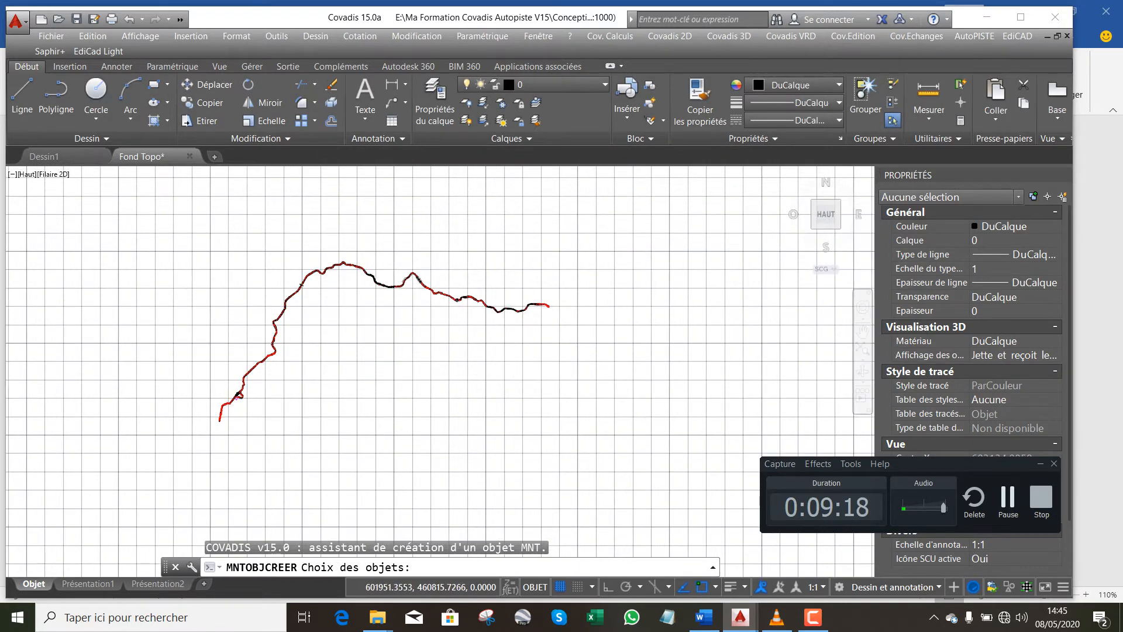
pyautogui.scroll(3, 420, 279)
pyautogui.scroll(2, 419, 280)
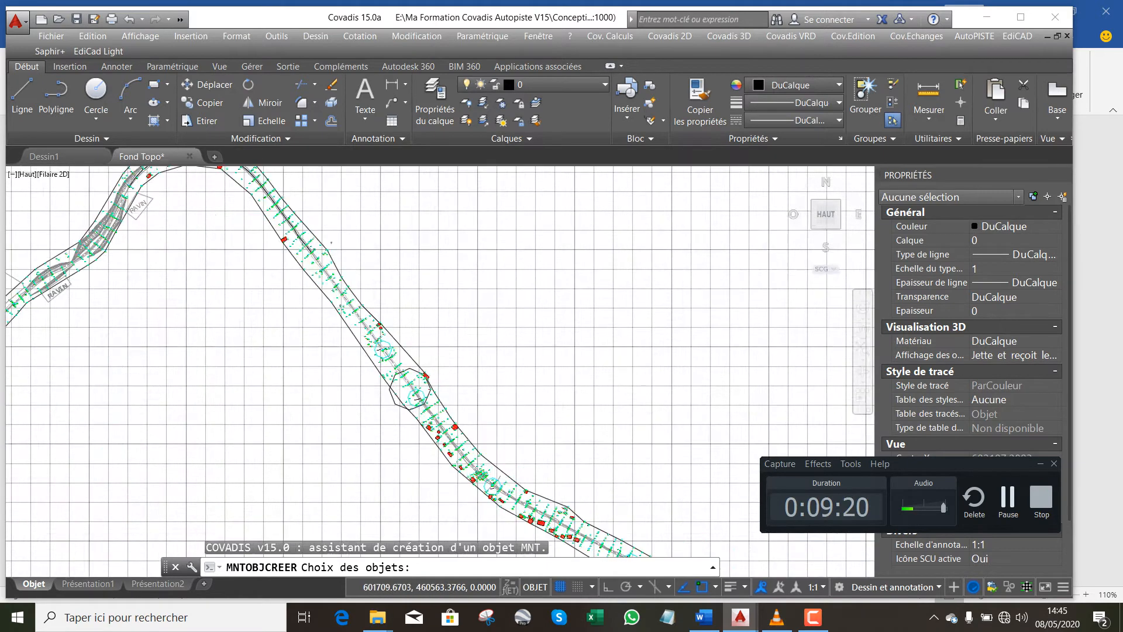
pyautogui.scroll(-4, 368, 314)
pyautogui.scroll(4, 368, 313)
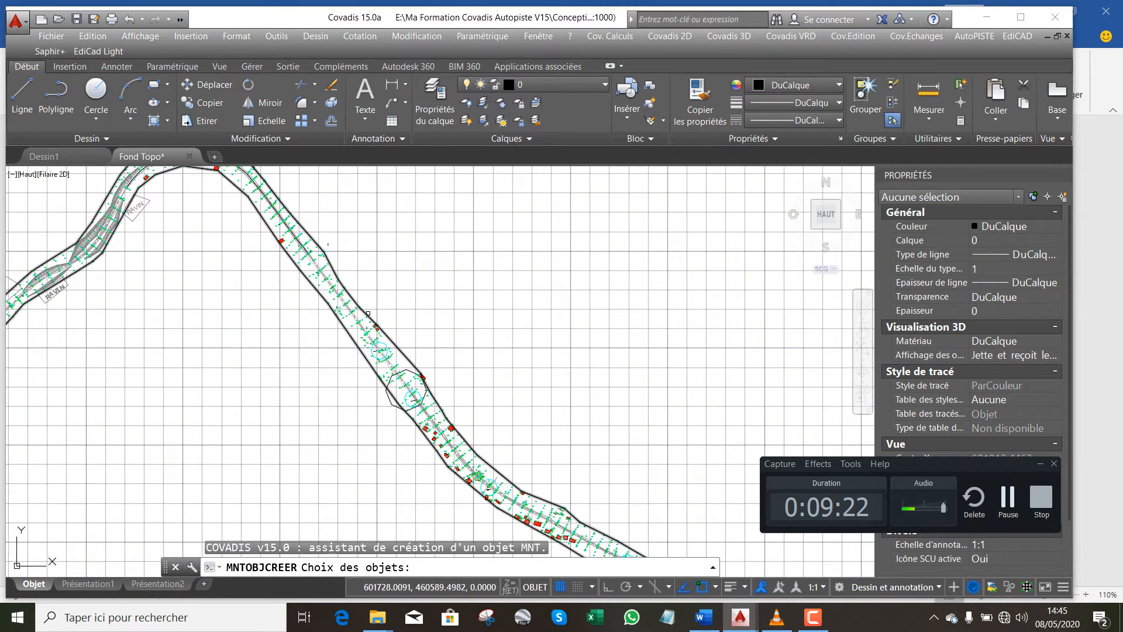
pyautogui.click(373, 308)
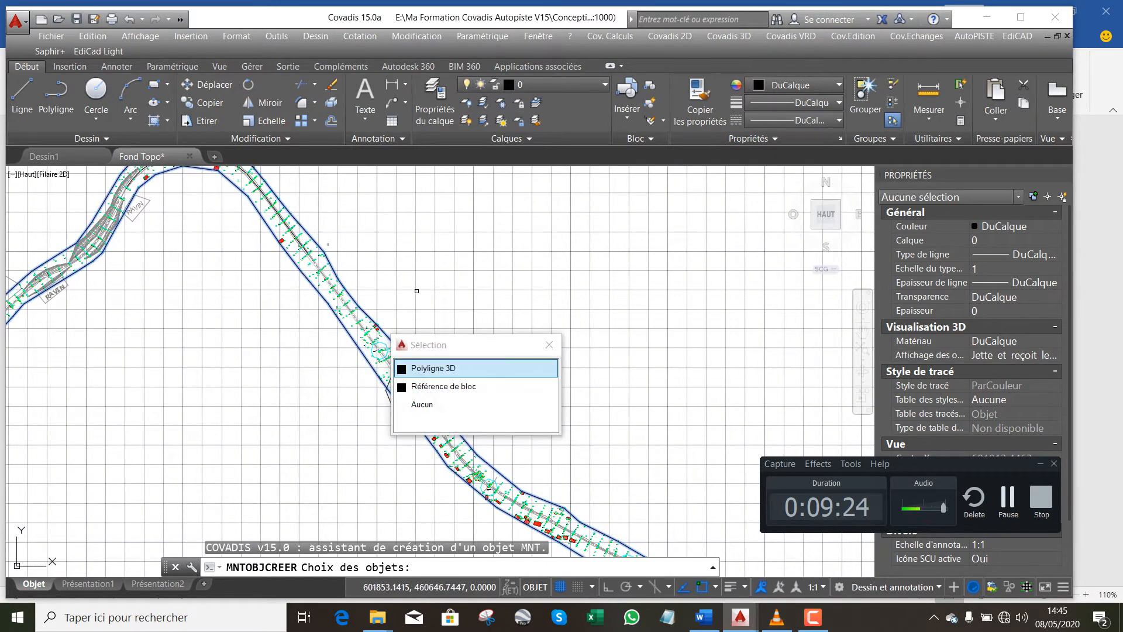
pyautogui.press('Return')
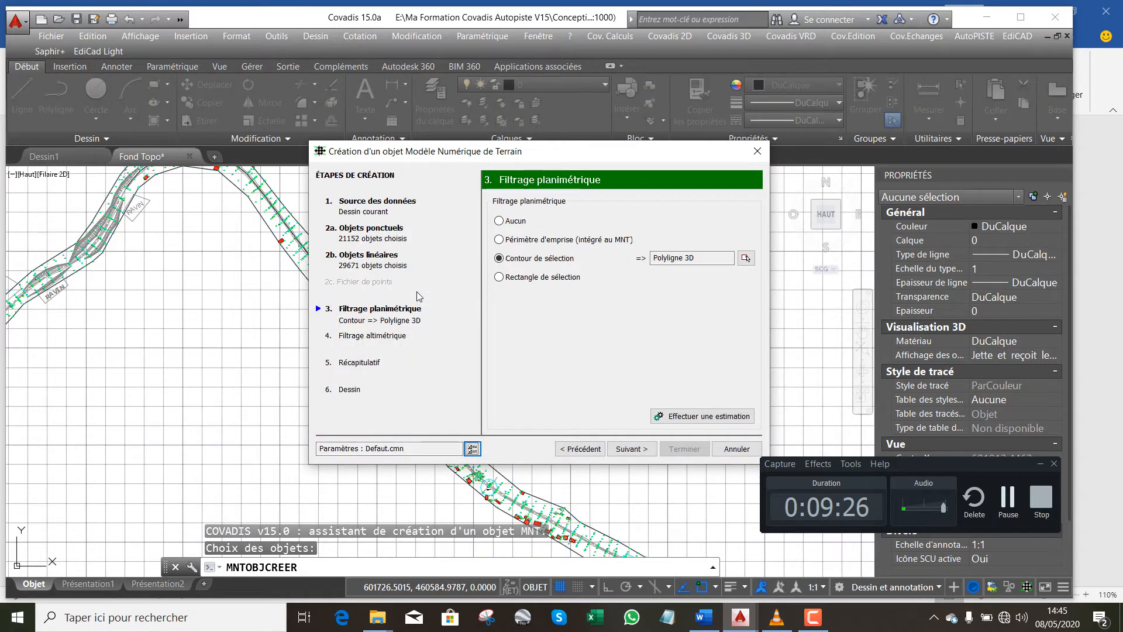
# Keep the filter ignoring zero-altitude points and generate the associative Terrain Naturel MNT named TN on layer TN_MNT in green
pyautogui.click(633, 449)
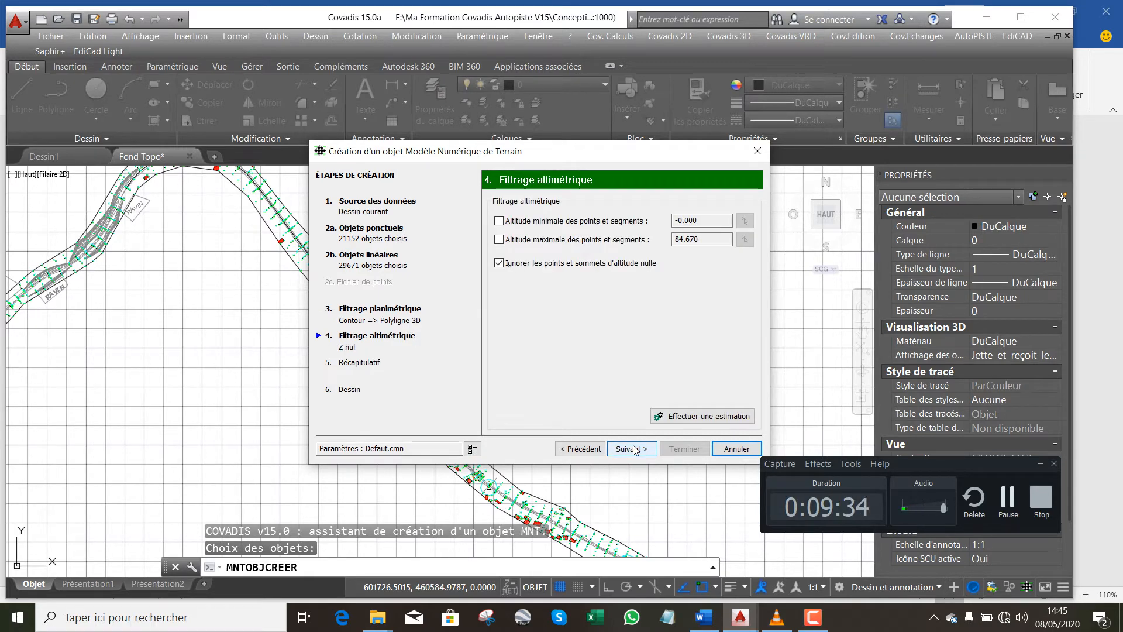
pyautogui.click(634, 449)
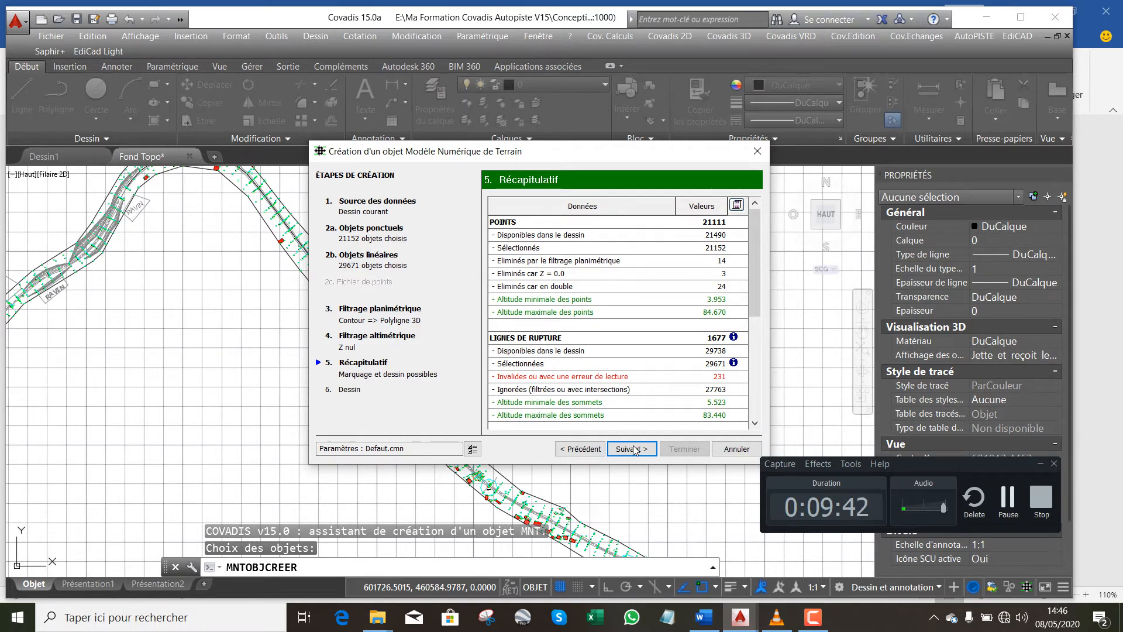
pyautogui.click(633, 449)
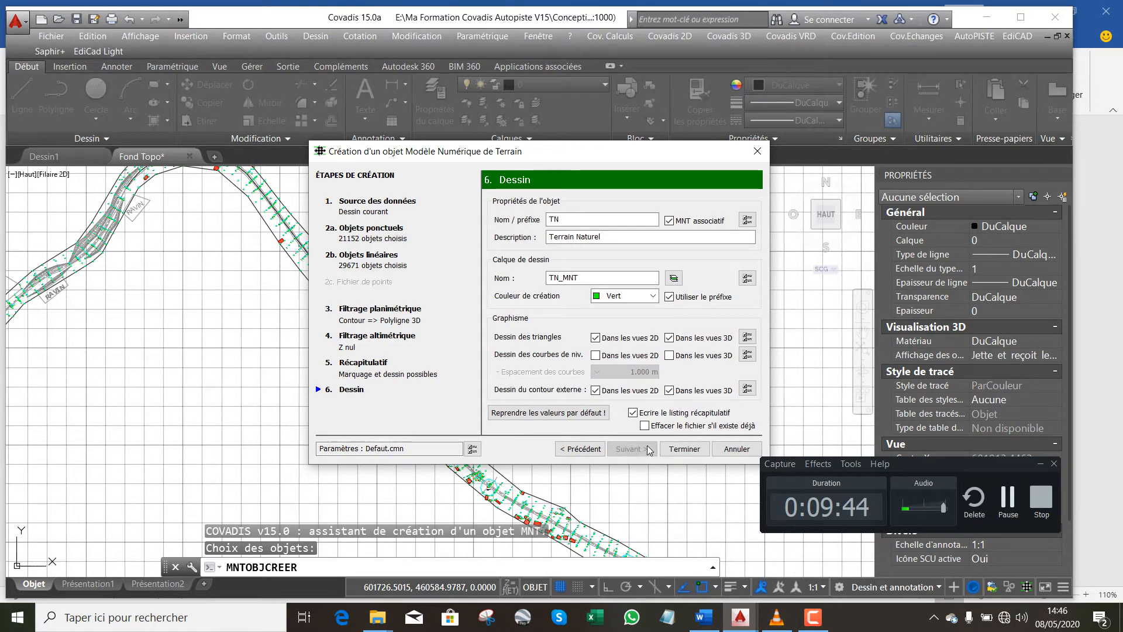
pyautogui.click(685, 449)
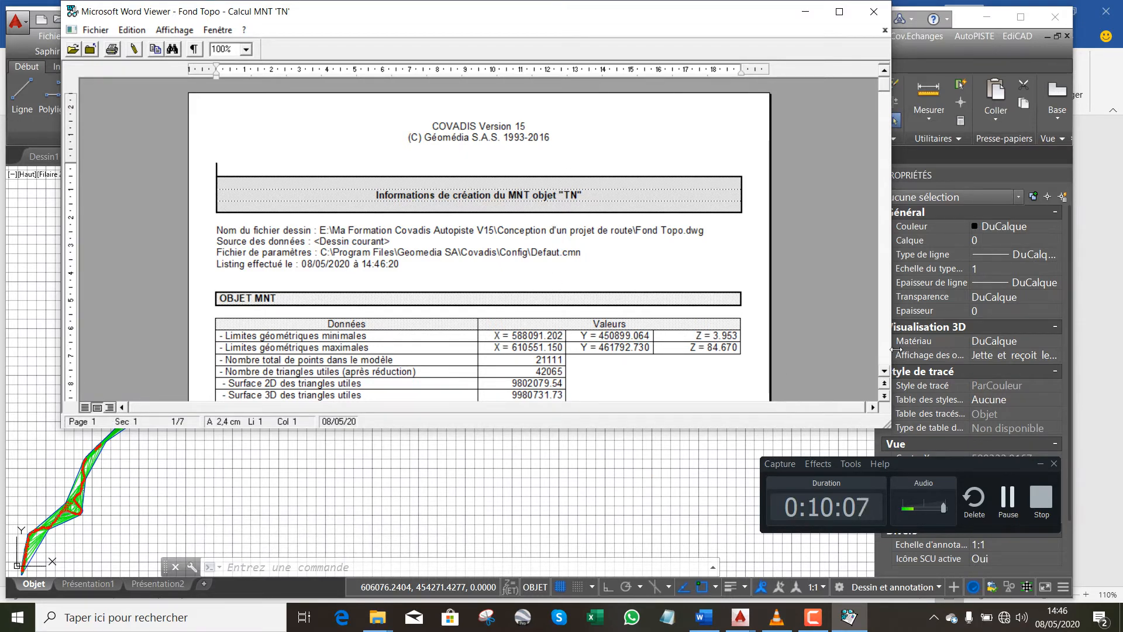
# Read through the MNT calculation listing for TN, close it, and examine the triangulation along the road corridor up close
pyautogui.click(886, 371)
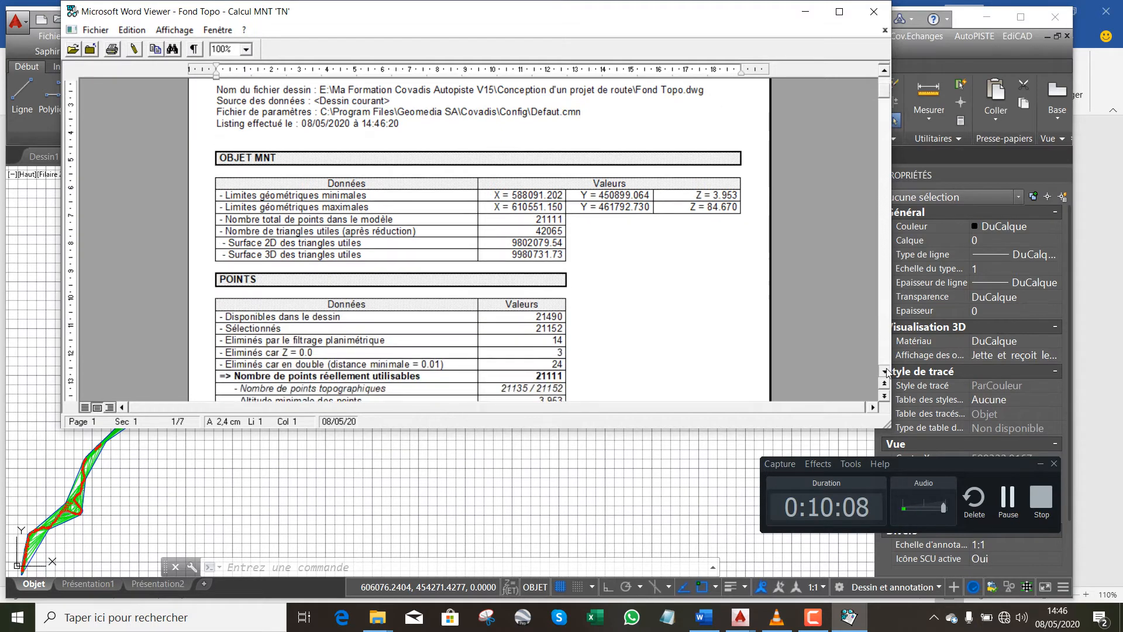
pyautogui.moveTo(885, 372); pyautogui.dragTo(886, 372)
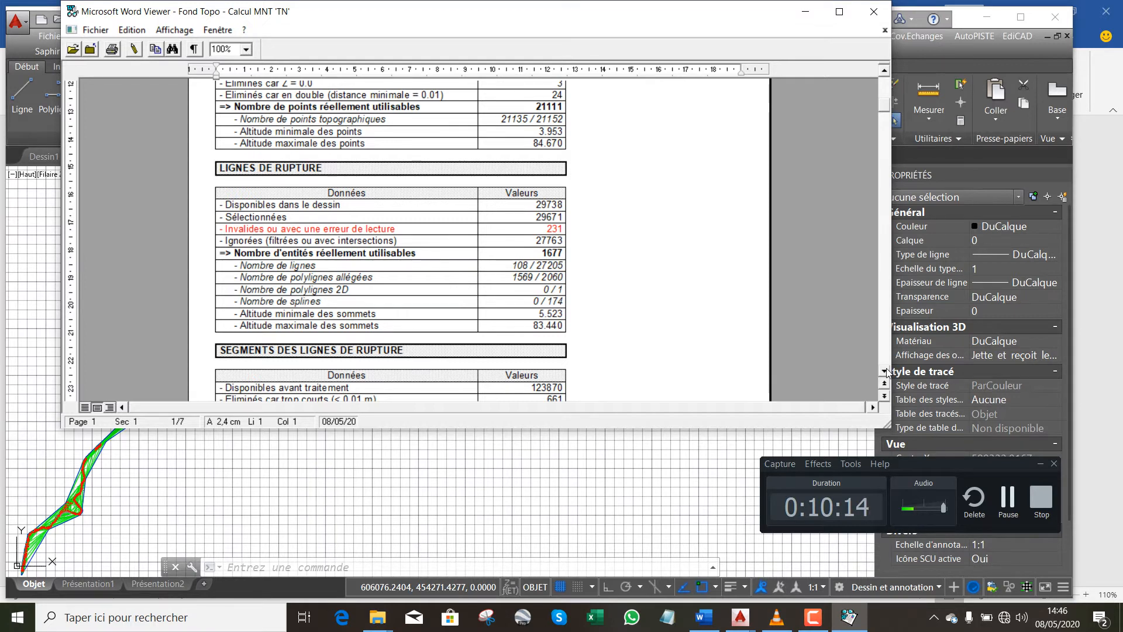
pyautogui.scroll(-7, 886, 371)
pyautogui.scroll(-11, 886, 372)
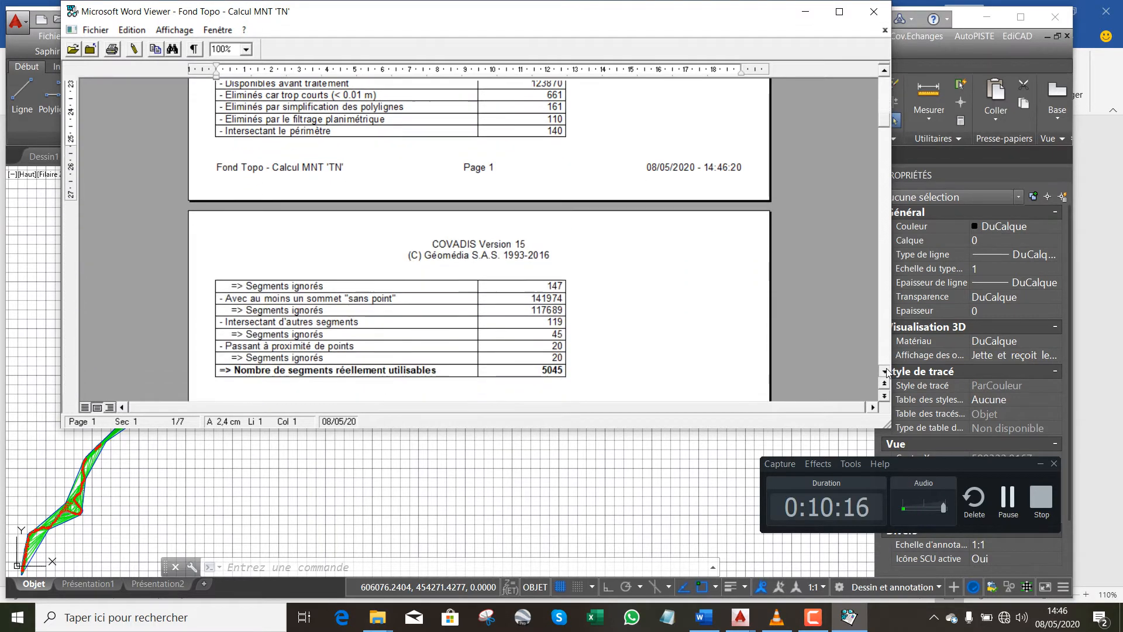
pyautogui.scroll(-1, 886, 371)
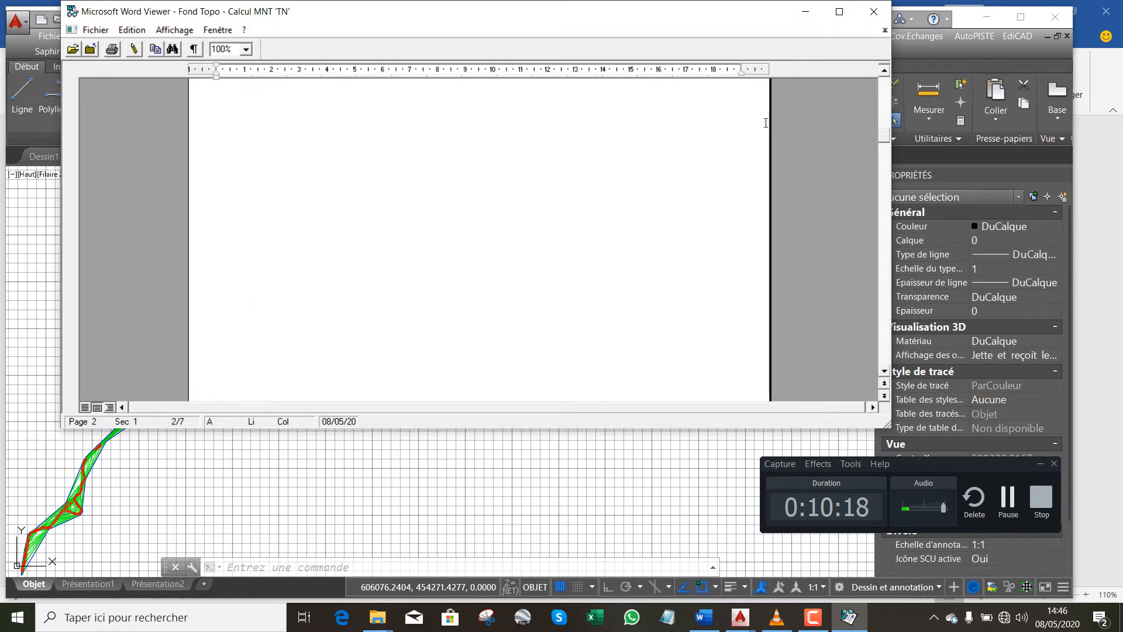
pyautogui.click(876, 12)
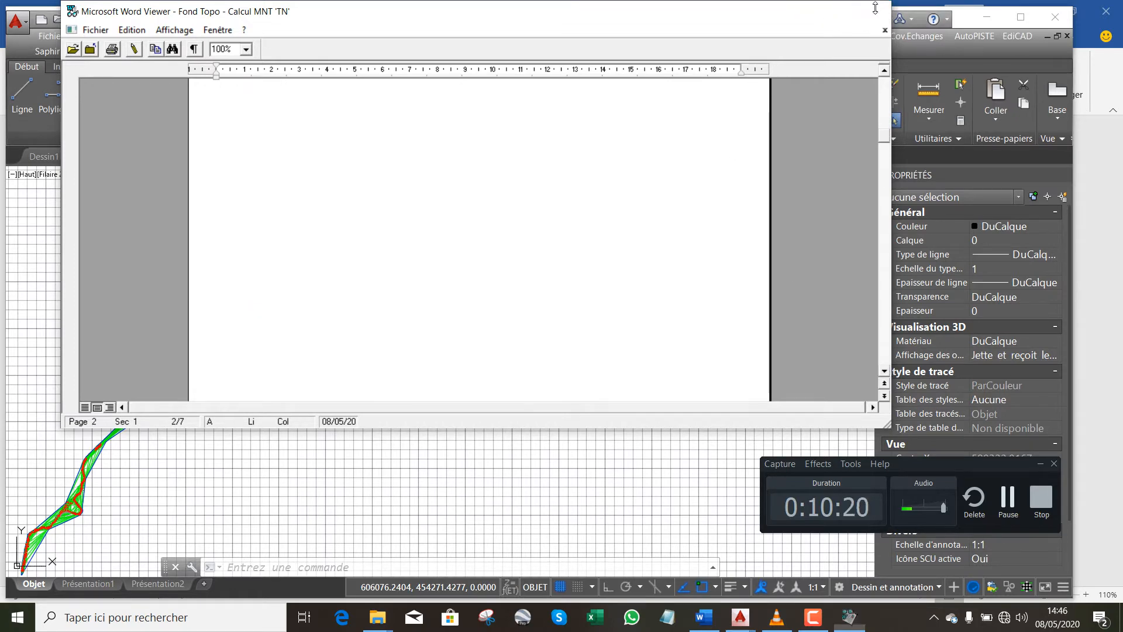
pyautogui.scroll(7, 401, 213)
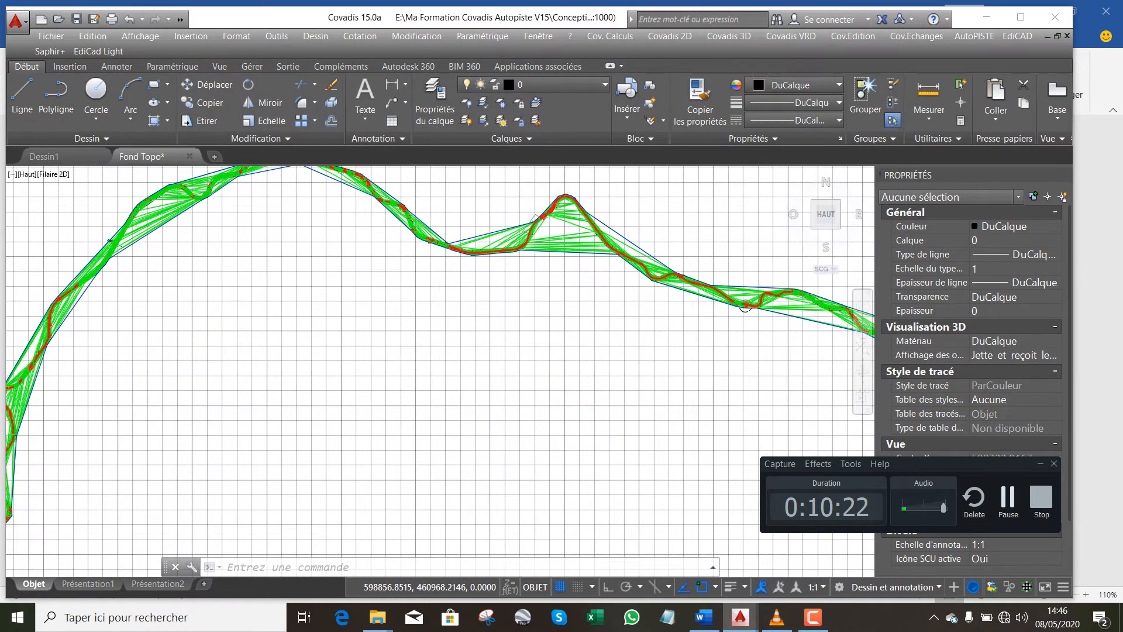
pyautogui.scroll(6, 396, 273)
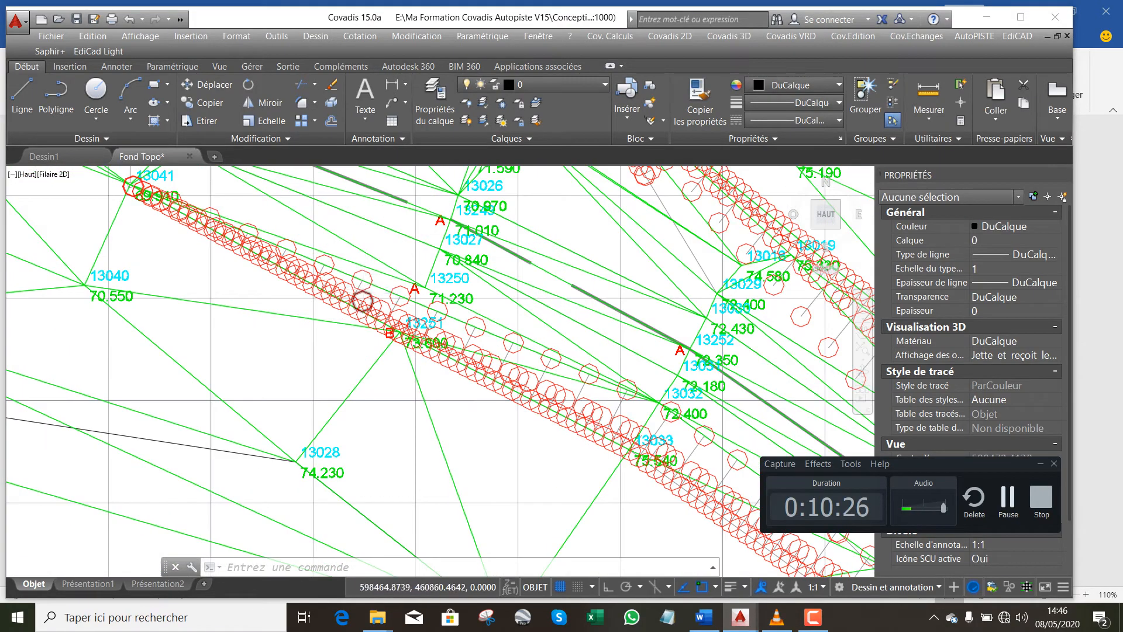
# Examine the red error circles along the road corridor and review the full extent of the TN triangulation
pyautogui.scroll(4, 362, 302)
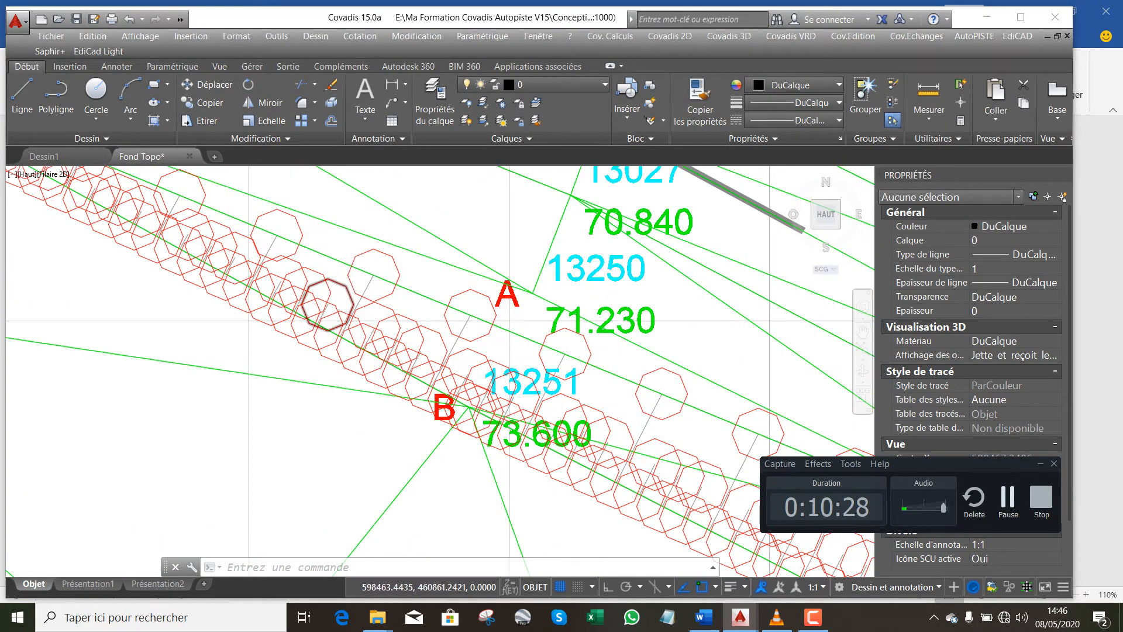
pyautogui.scroll(-8, 350, 289)
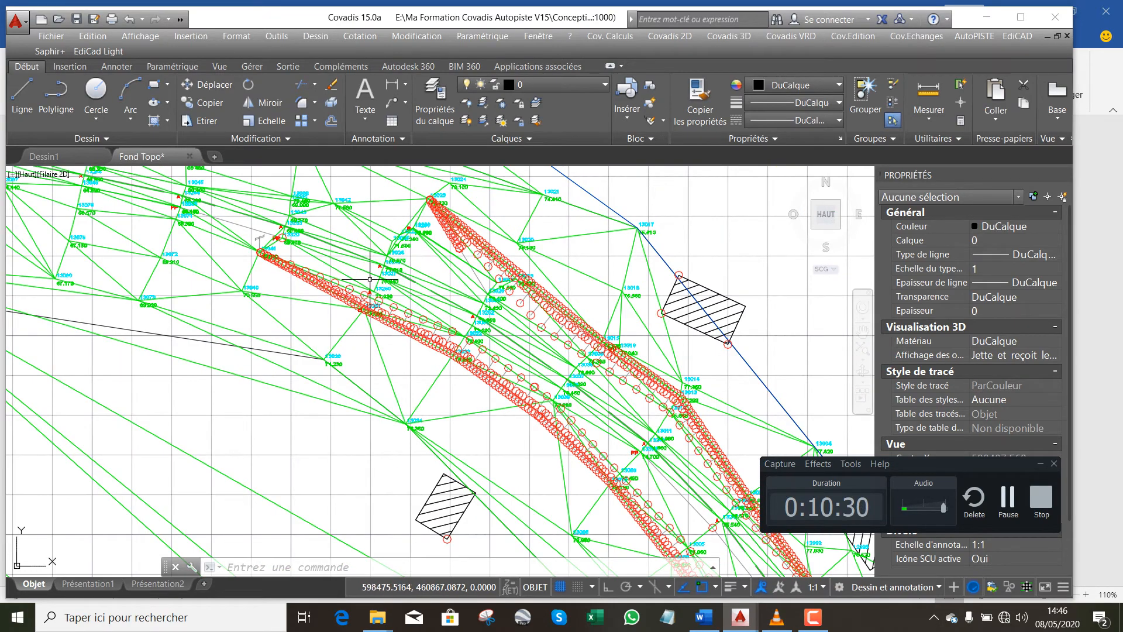
pyautogui.scroll(-6, 369, 279)
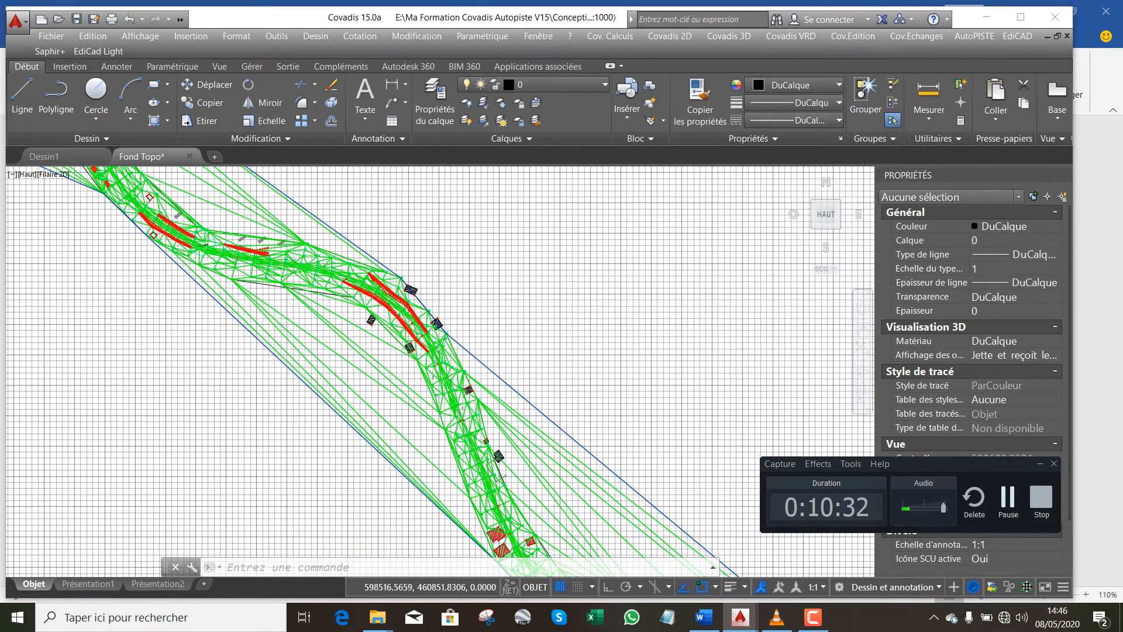
pyautogui.scroll(2, 369, 271)
pyautogui.scroll(-2, 369, 271)
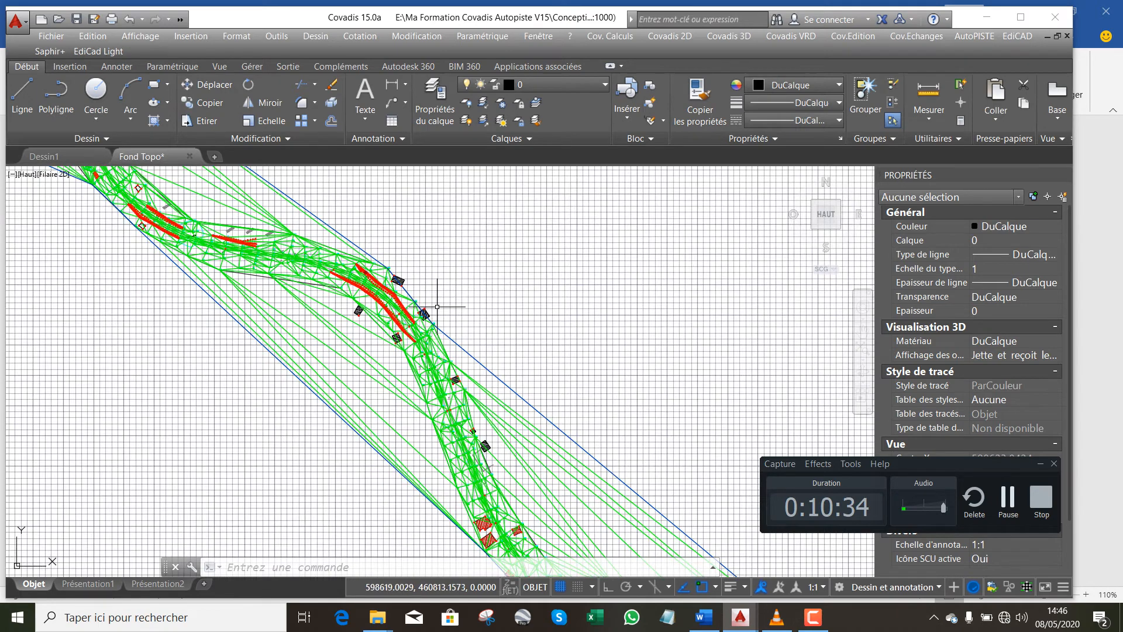
pyautogui.scroll(-3, 437, 306)
pyautogui.scroll(-3, 417, 340)
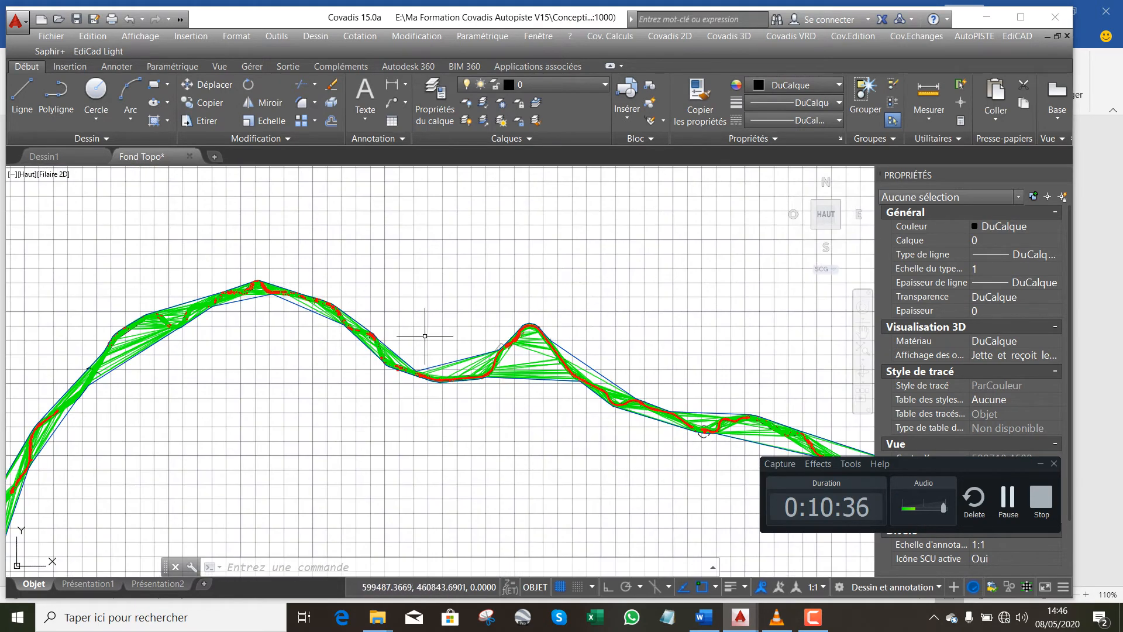
pyautogui.scroll(-3, 476, 311)
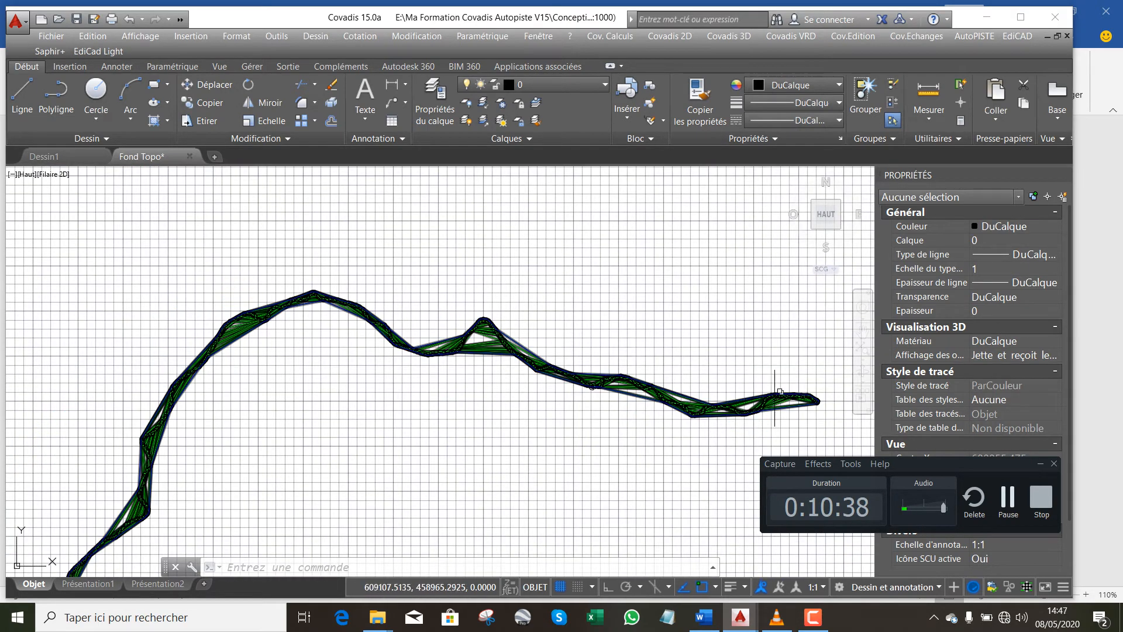
pyautogui.scroll(-3, 810, 401)
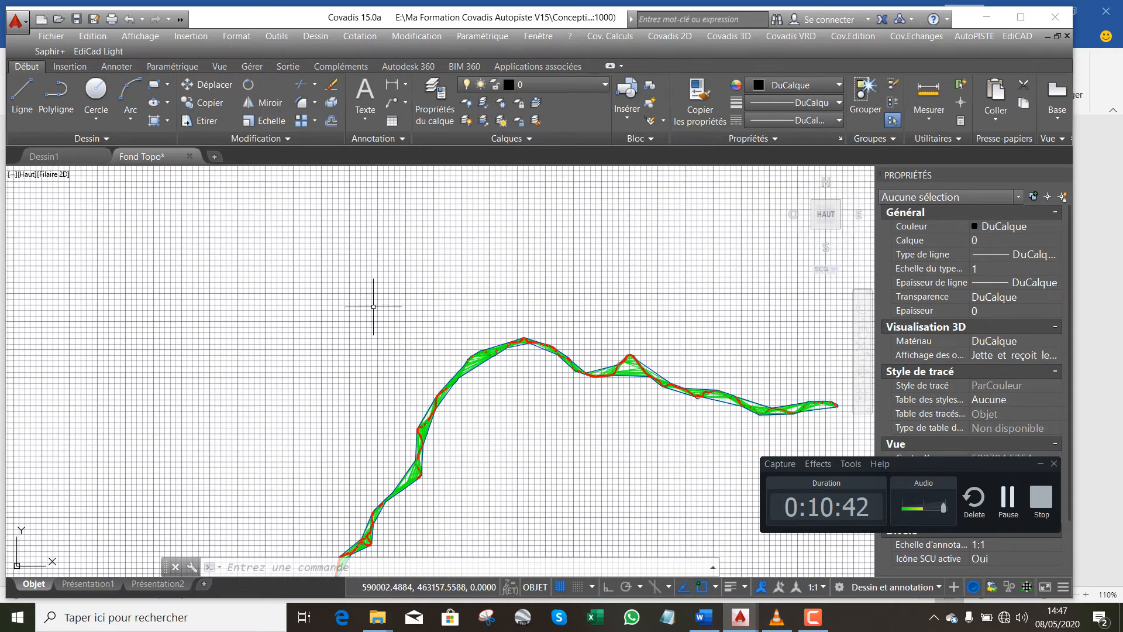
pyautogui.scroll(-2, 303, 297)
pyautogui.scroll(-4, 641, 378)
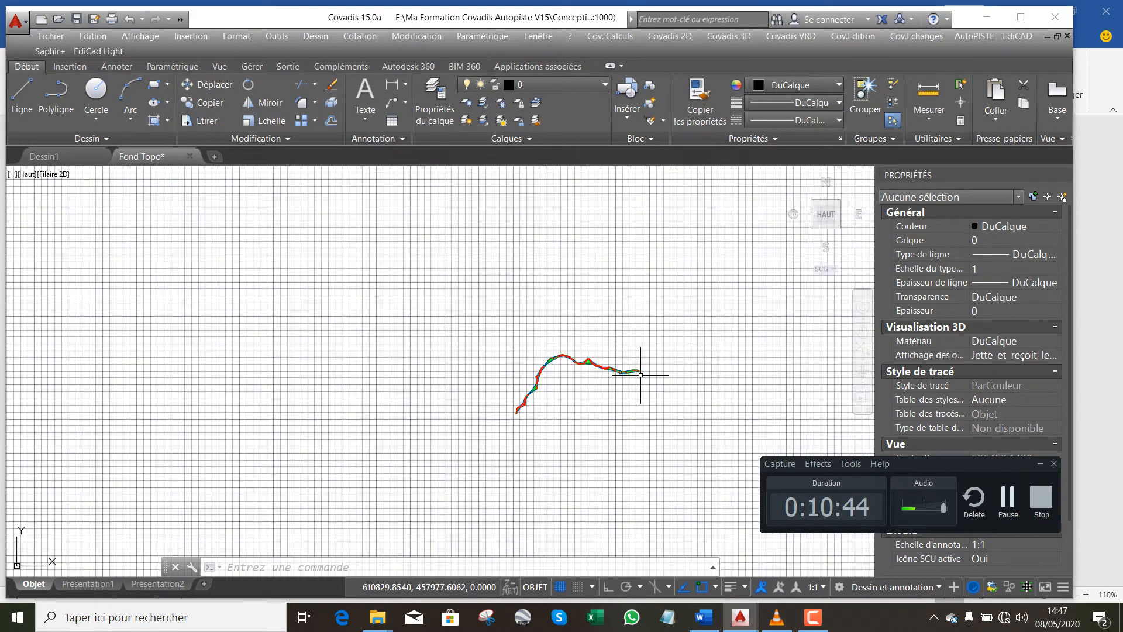
# Inspect the TN triangulation and the red-marked cross lines at the eastern end of the road corridor
pyautogui.scroll(5, 646, 376)
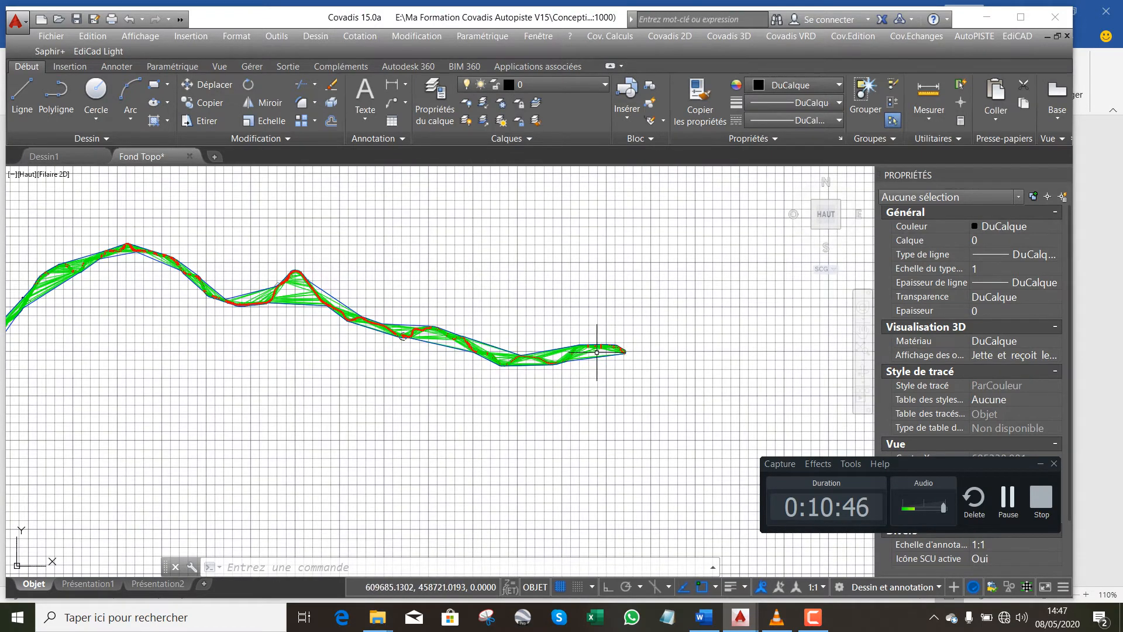
pyautogui.scroll(1, 83, 319)
pyautogui.scroll(8, 580, 342)
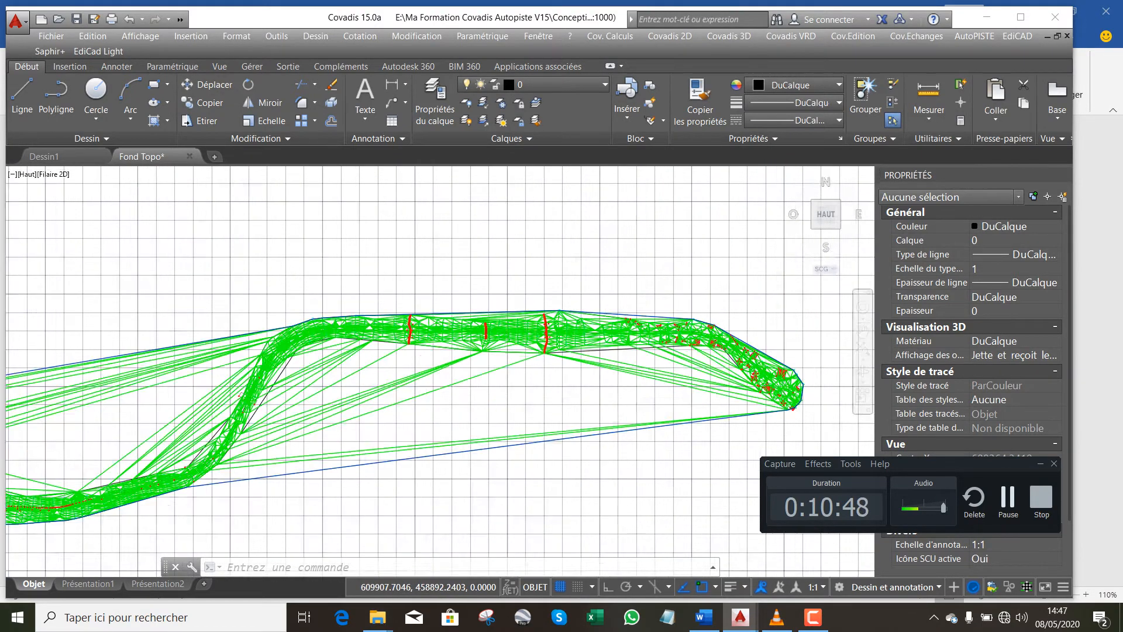
pyautogui.scroll(-6, 534, 335)
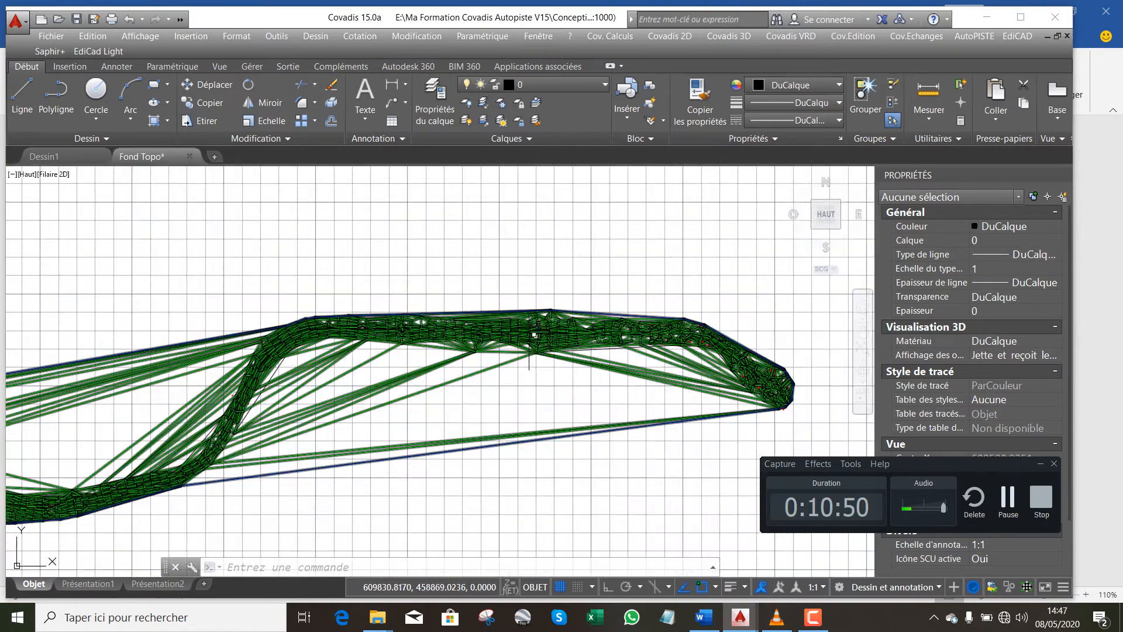
pyautogui.scroll(8, 534, 335)
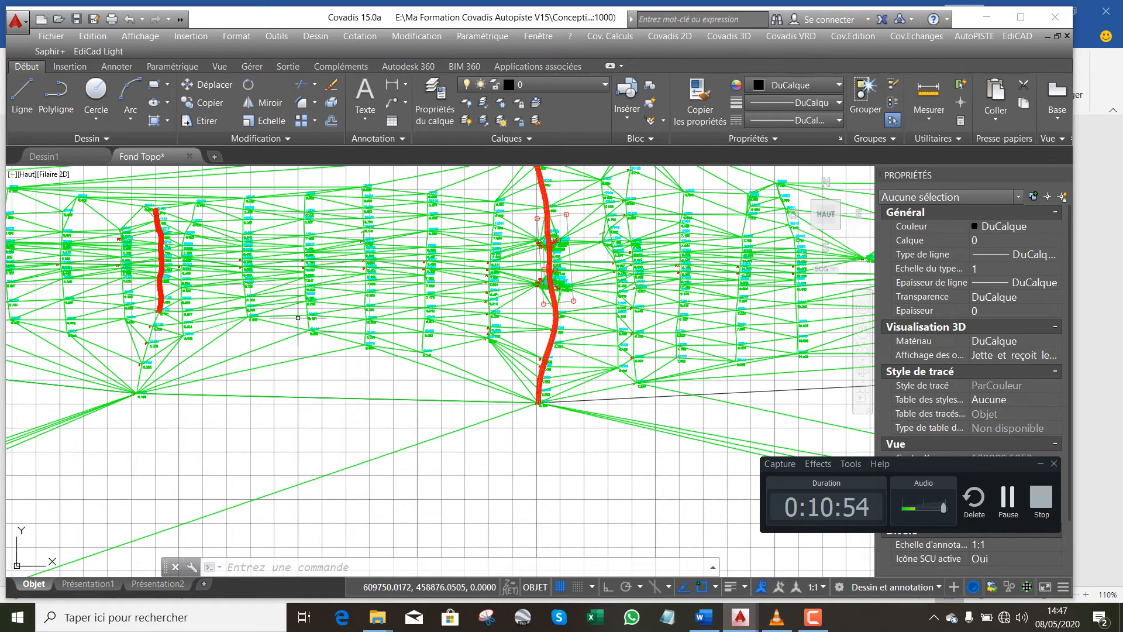
pyautogui.scroll(-4, 298, 318)
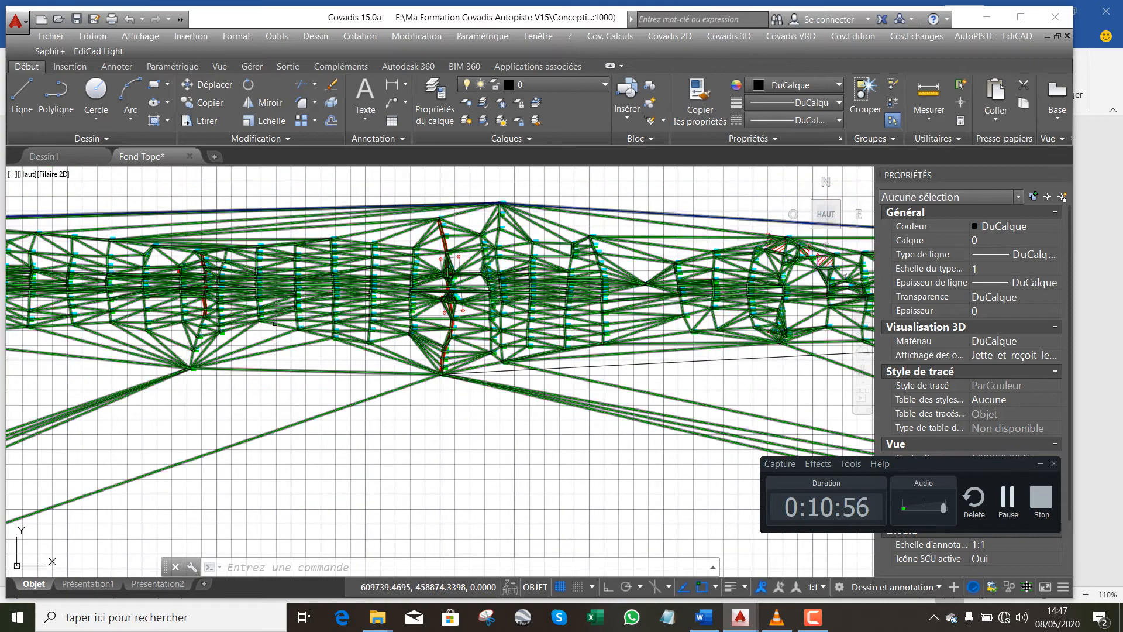
pyautogui.scroll(-2, 274, 324)
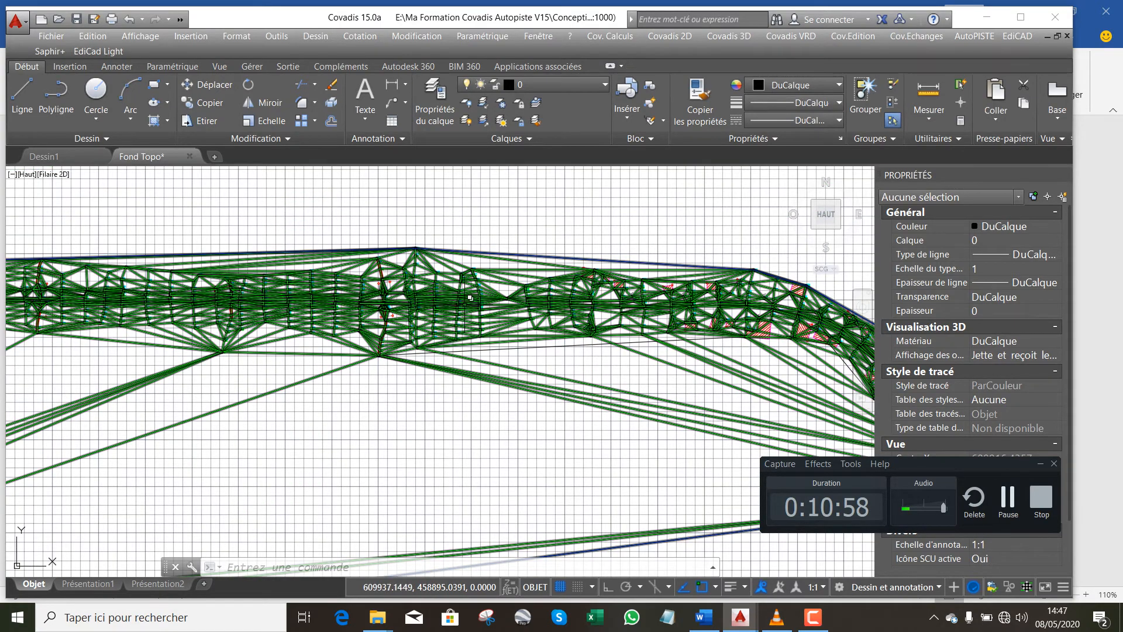
# Check the error circles at the corners of the hatched buildings near points 20733 and 20722, identifying the circle's layer
pyautogui.scroll(5, 470, 298)
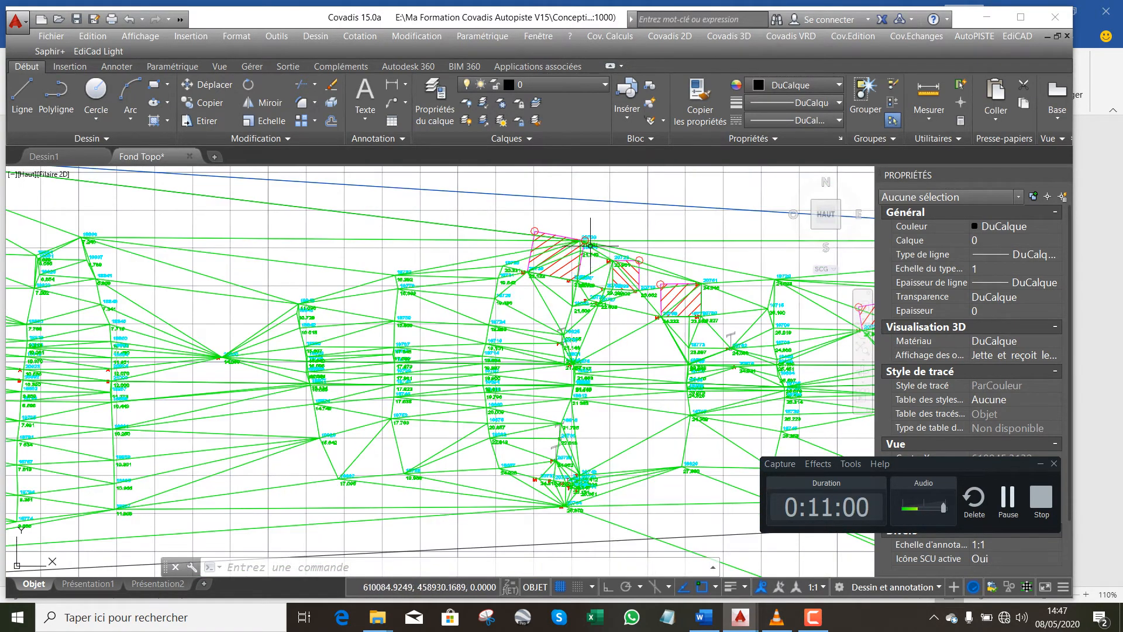
pyautogui.scroll(4, 590, 244)
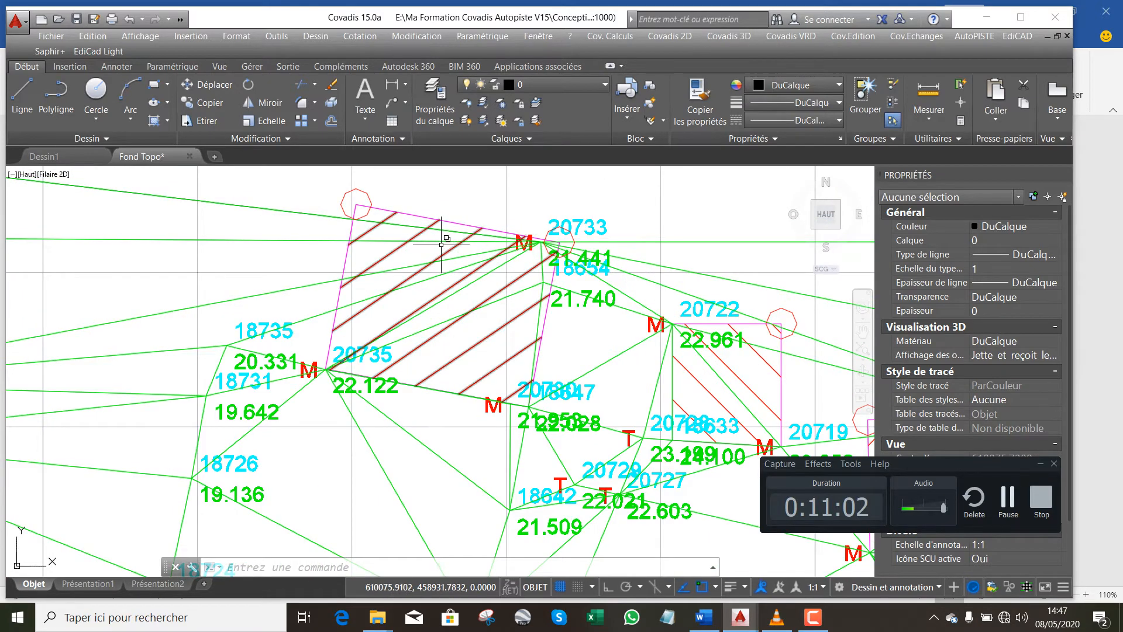
pyautogui.scroll(-2, 367, 262)
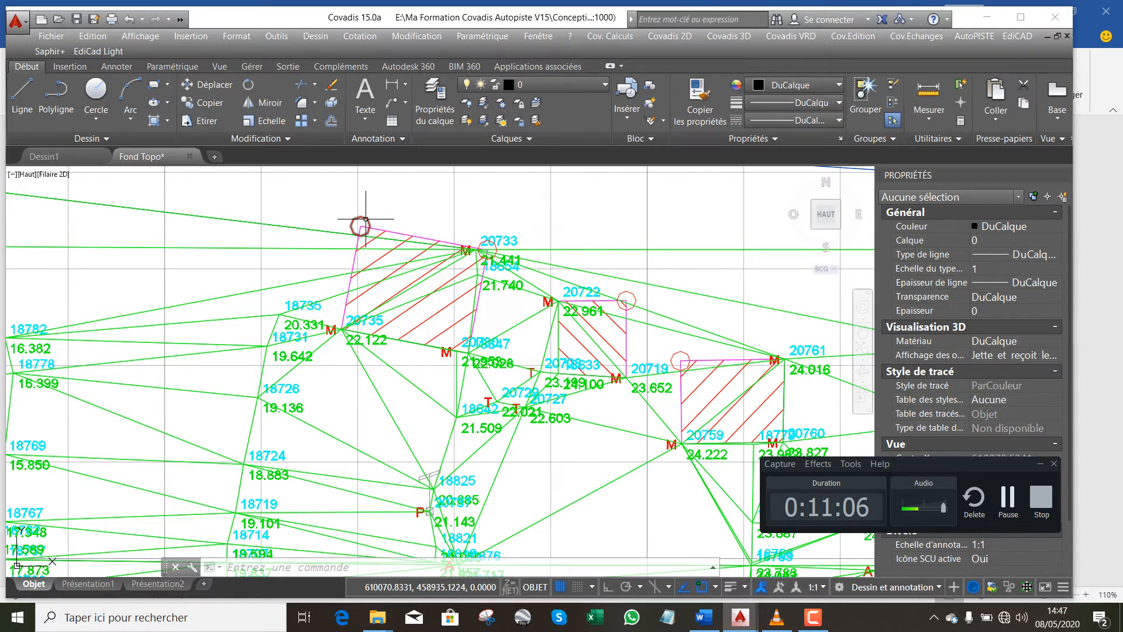
pyautogui.moveTo(366, 219)
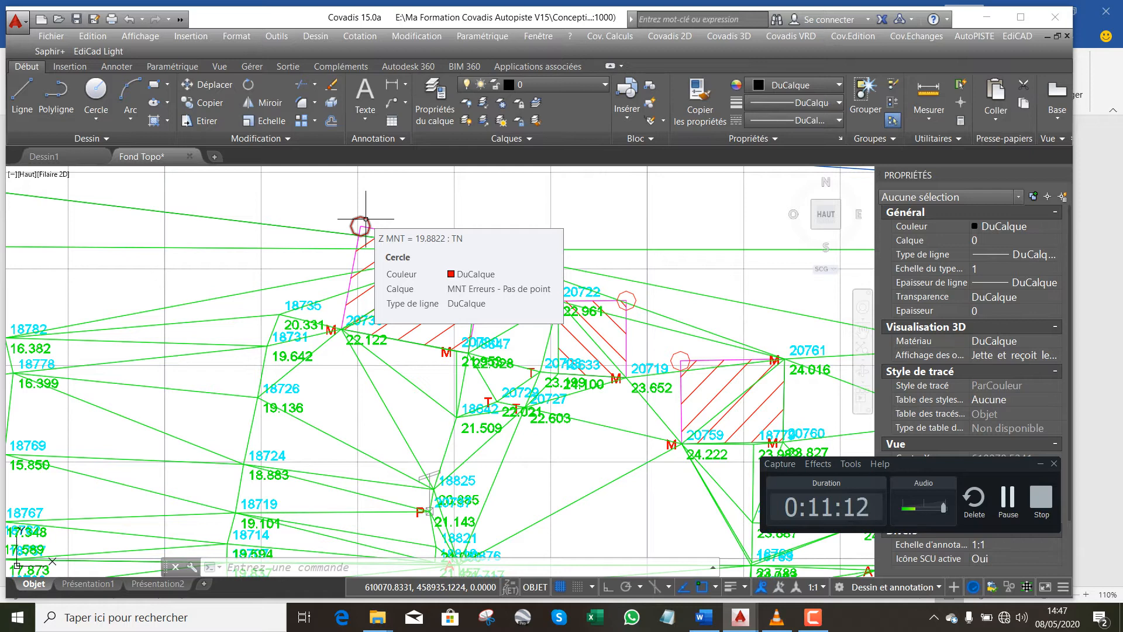
pyautogui.scroll(2, 366, 219)
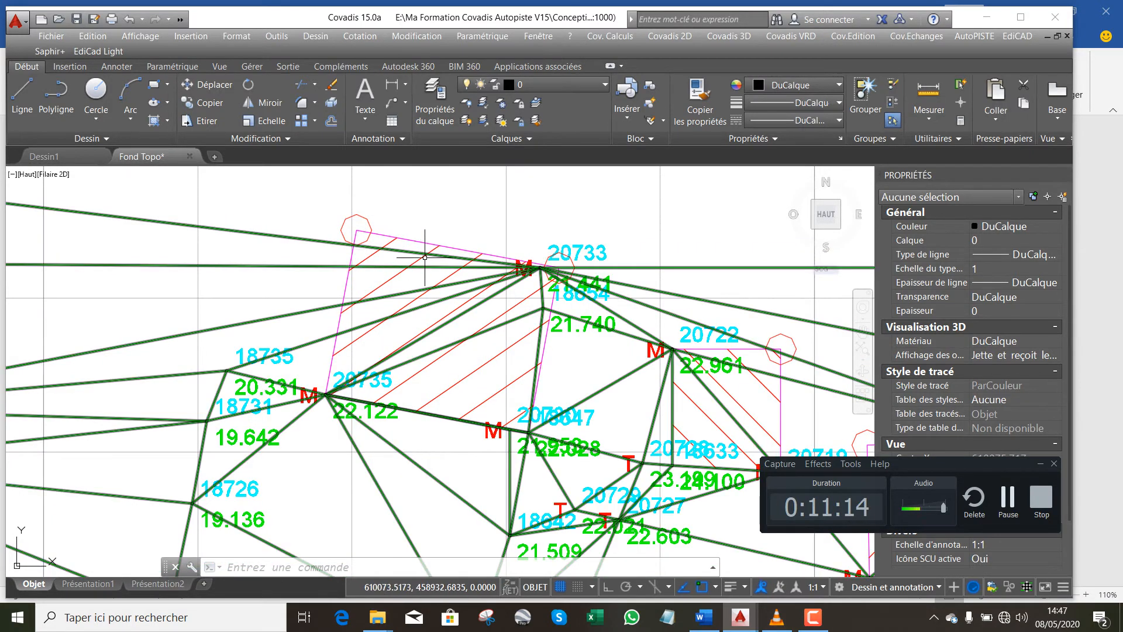
pyautogui.scroll(-2, 442, 216)
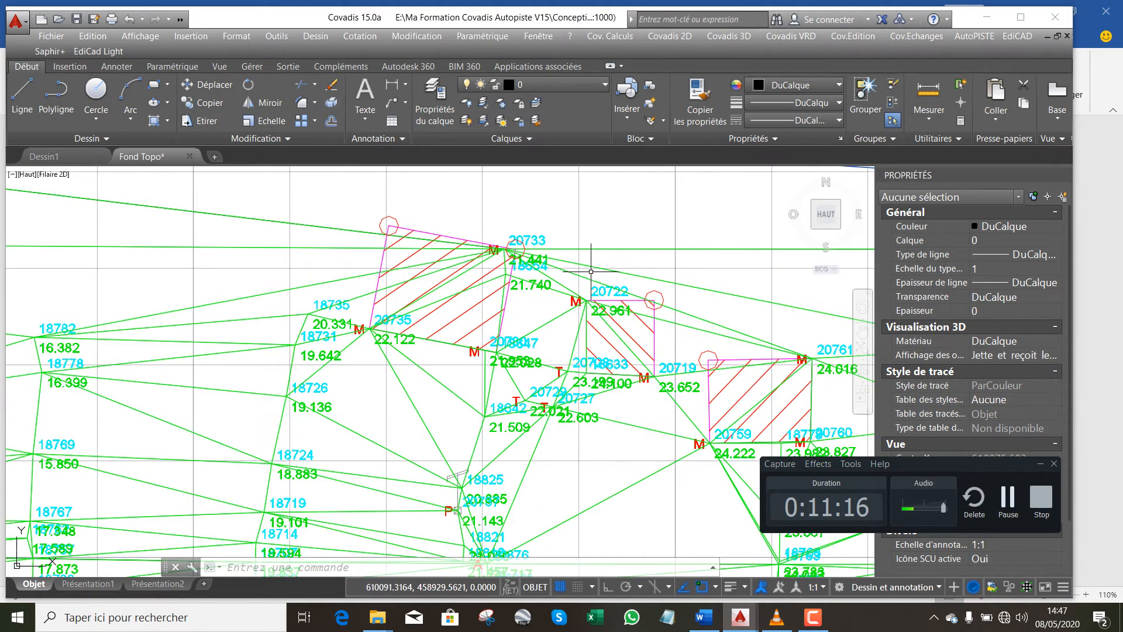
pyautogui.scroll(2, 591, 305)
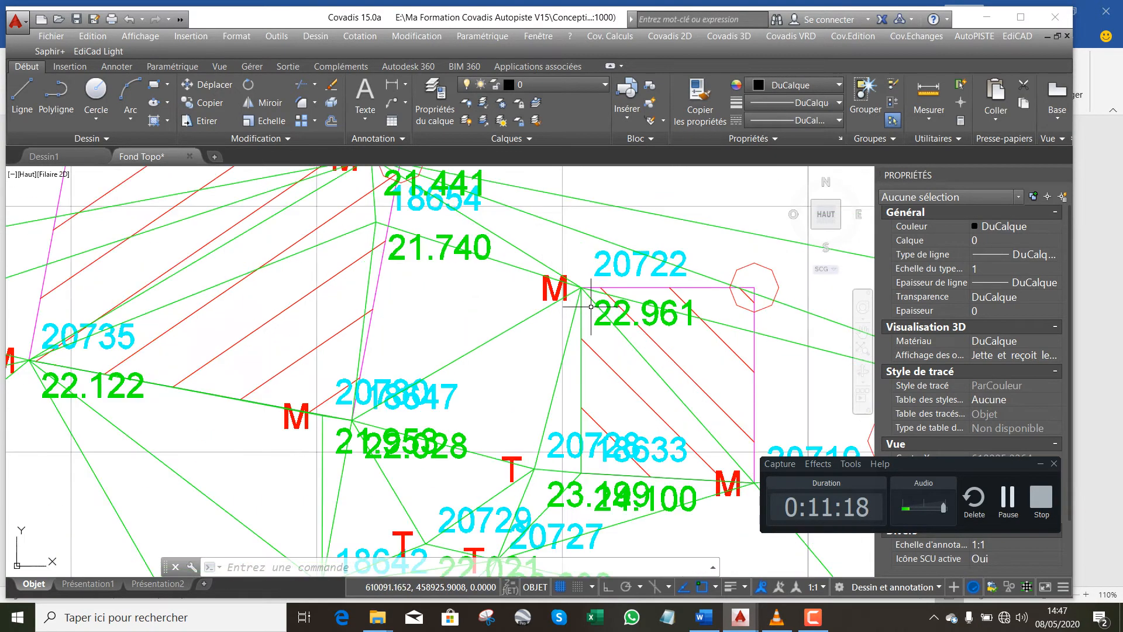
pyautogui.scroll(2, 591, 305)
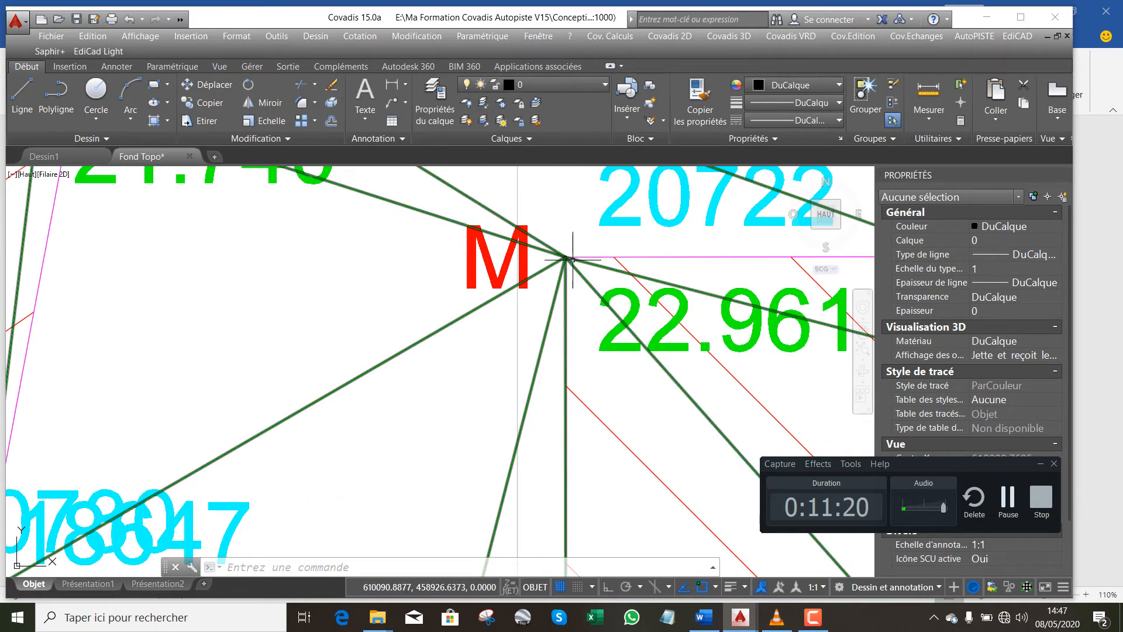
pyautogui.scroll(-5, 570, 260)
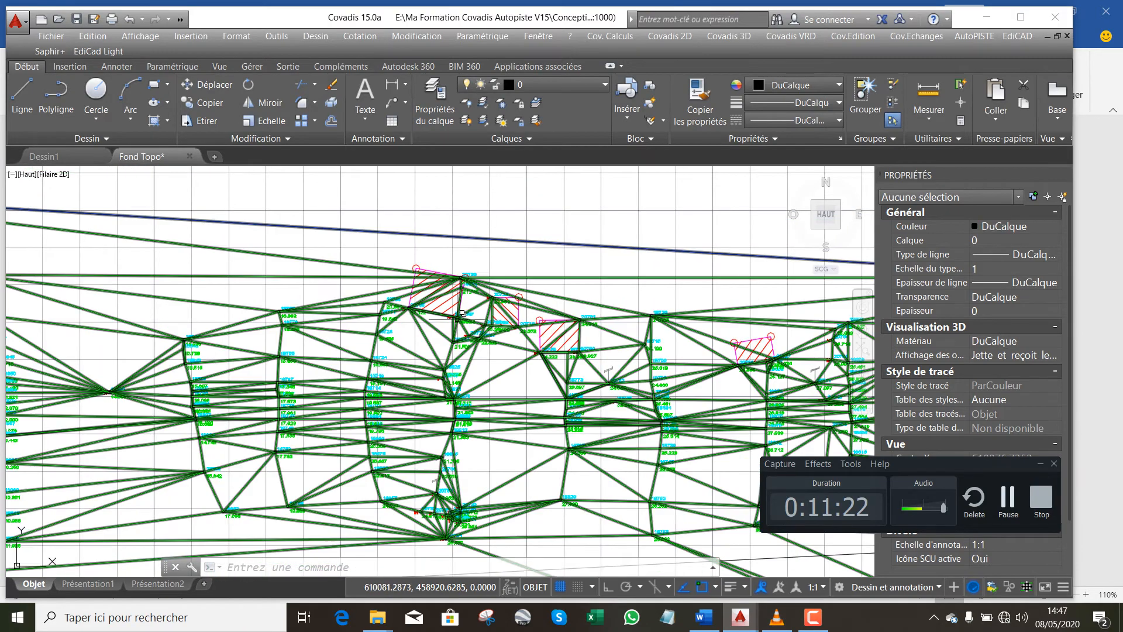
pyautogui.scroll(-4, 462, 313)
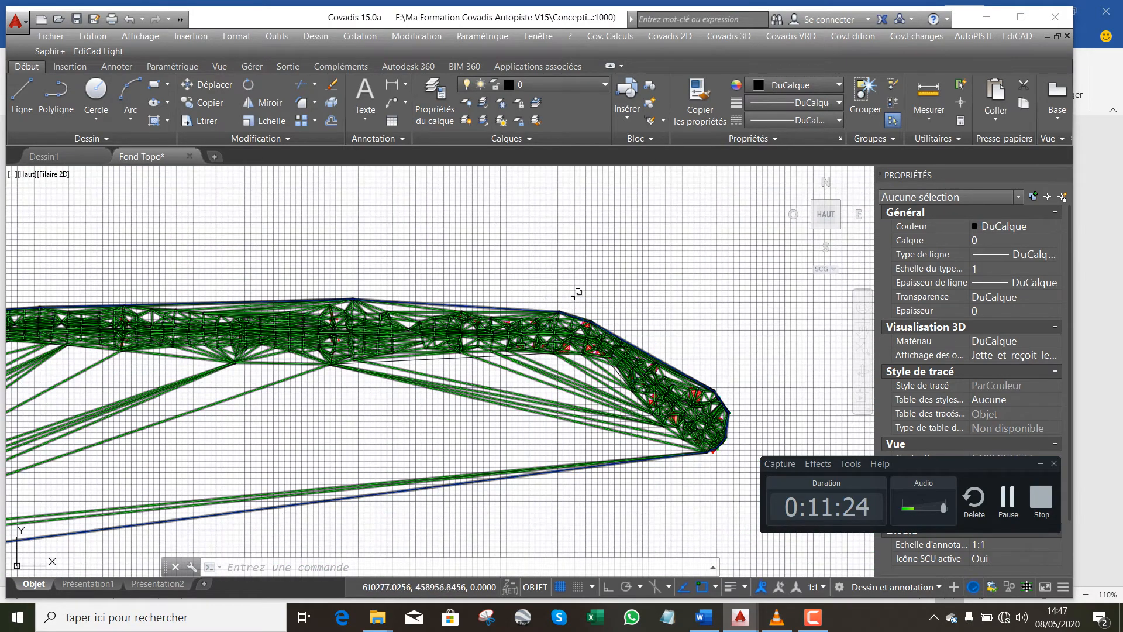
pyautogui.scroll(-2, 582, 297)
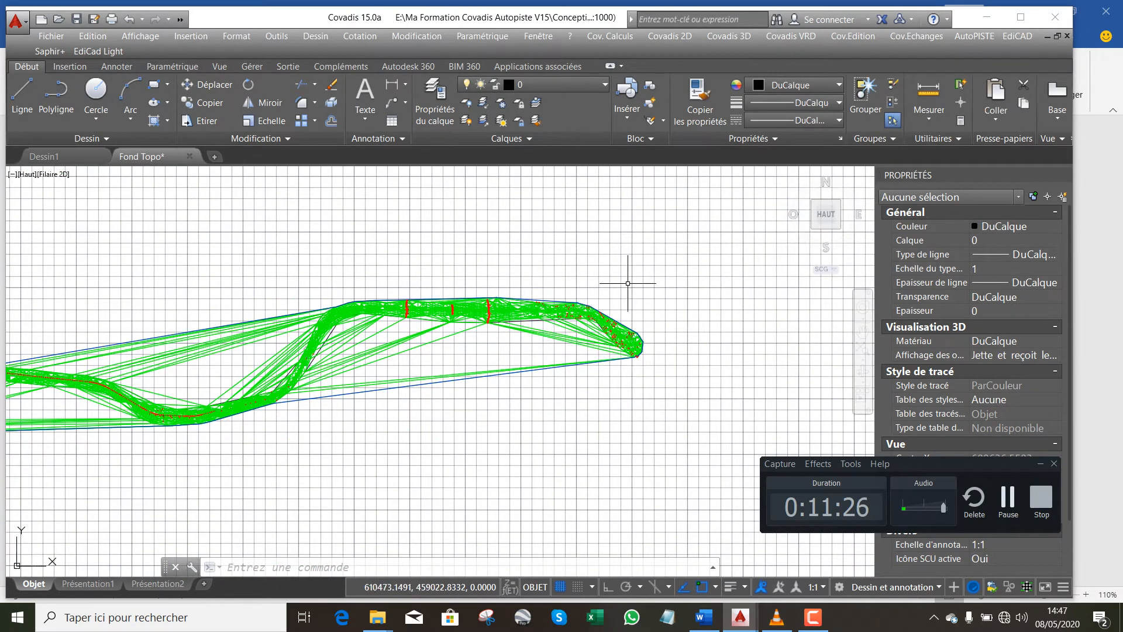
pyautogui.scroll(-2, 641, 289)
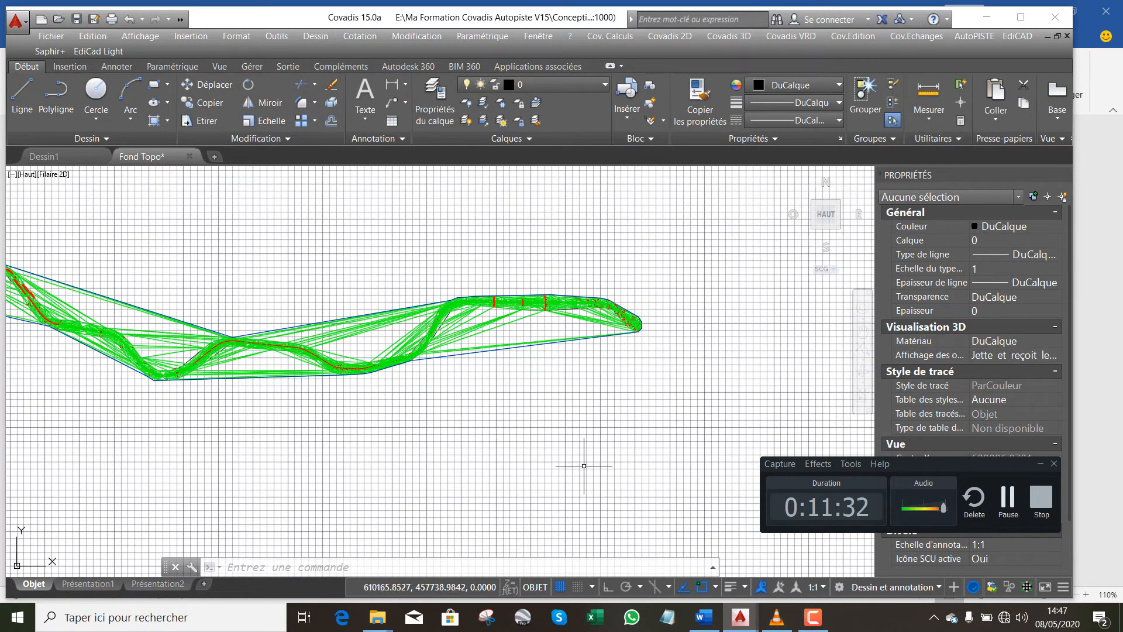
# Display only the MNT Erreurs - Pas de point layer with the PLU command, picking an error circle near point 21059
pyautogui.click(603, 571)
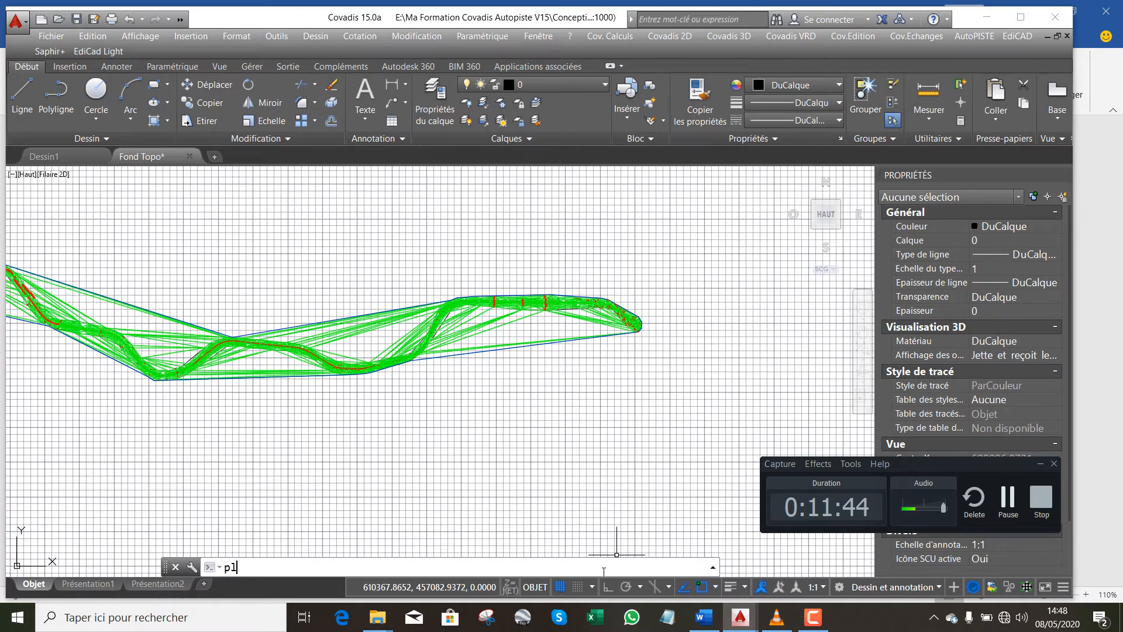
pyautogui.press('Return')
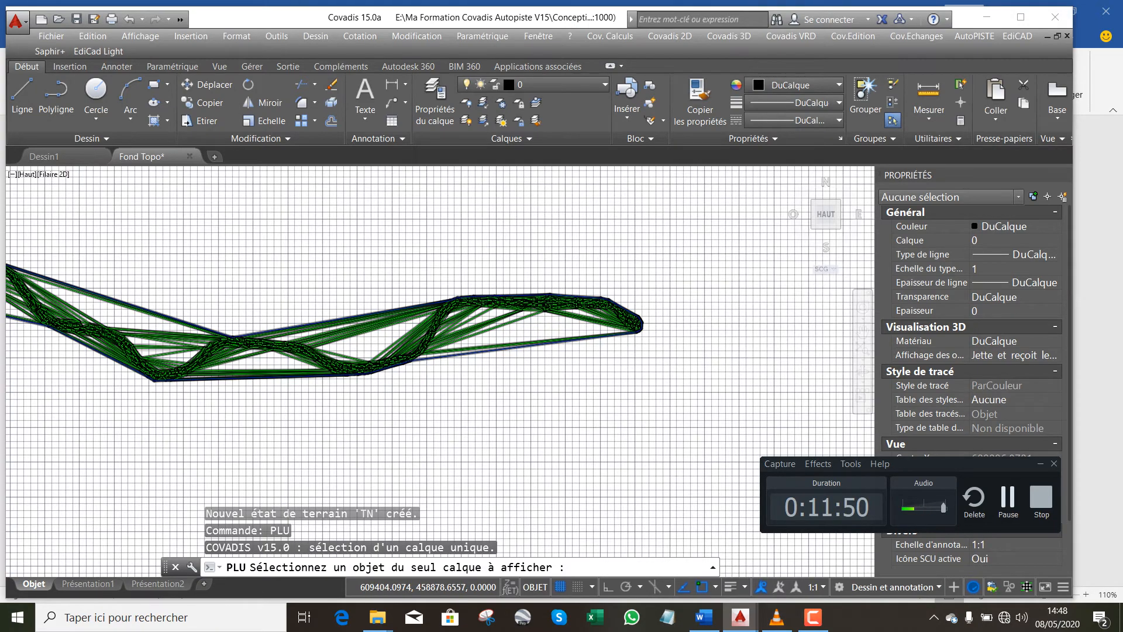
pyautogui.scroll(5, 482, 304)
pyautogui.scroll(-2, 554, 302)
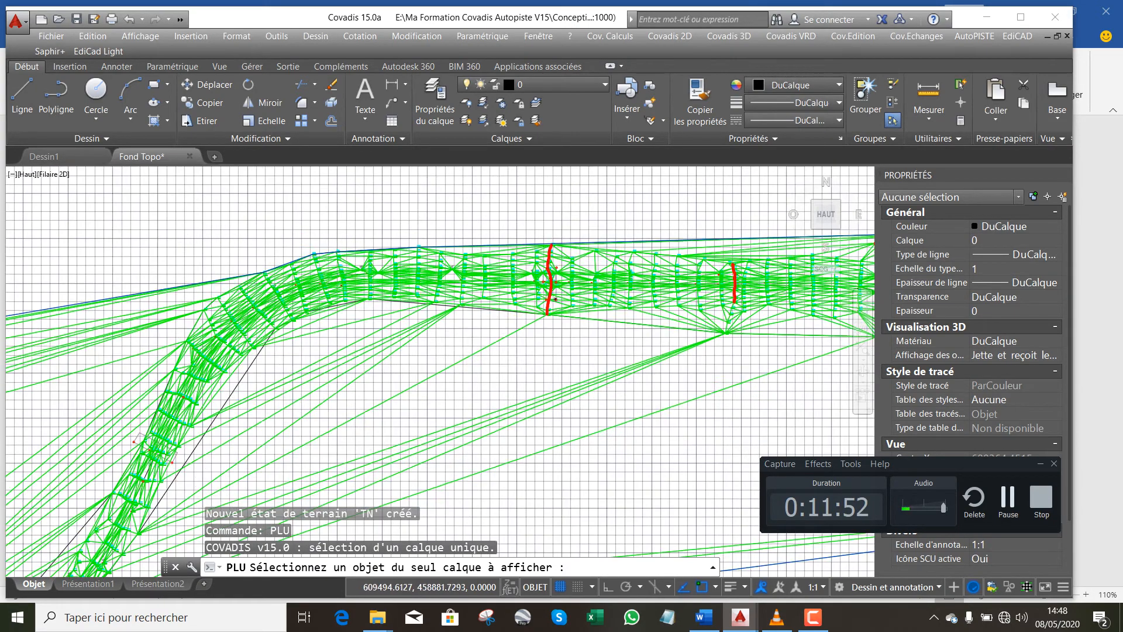
pyautogui.scroll(3, 555, 301)
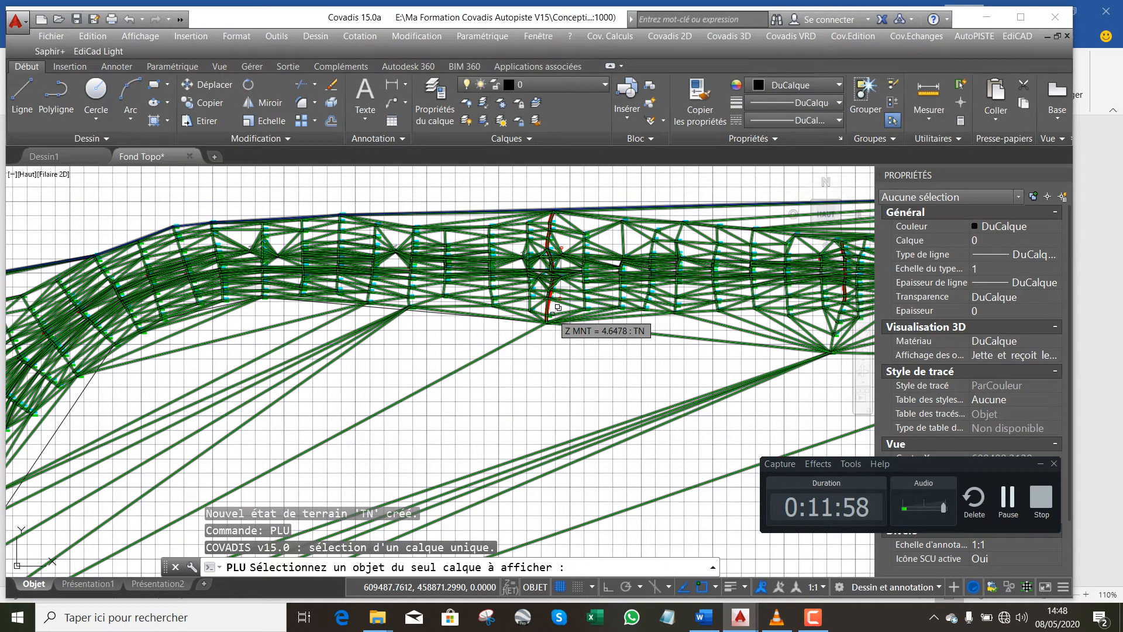
pyautogui.scroll(6, 558, 307)
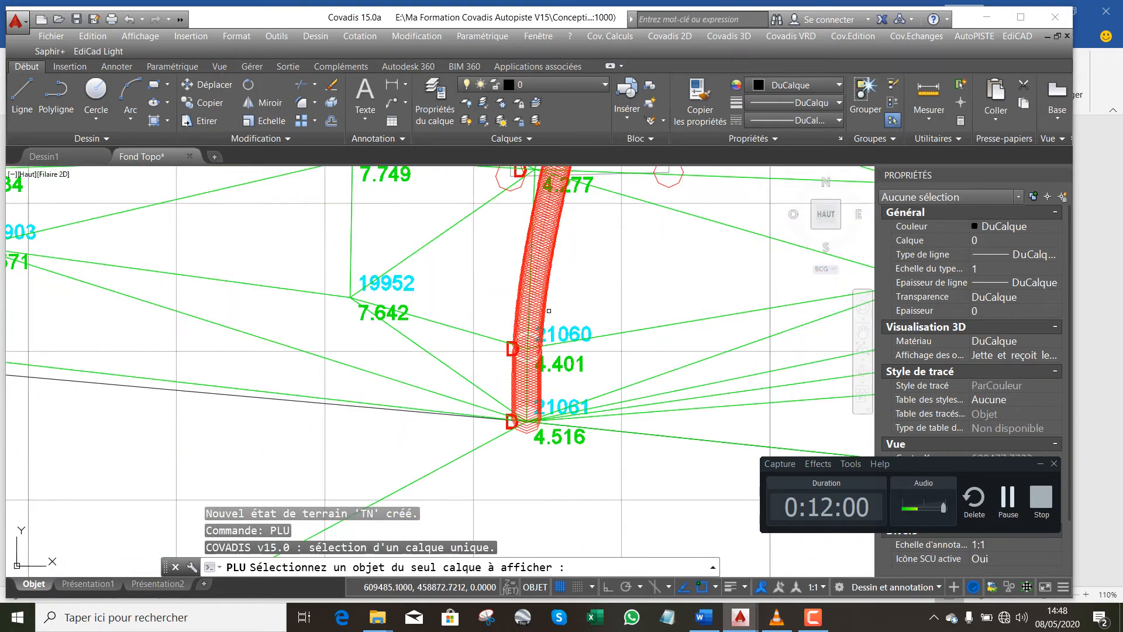
pyautogui.scroll(-5, 560, 269)
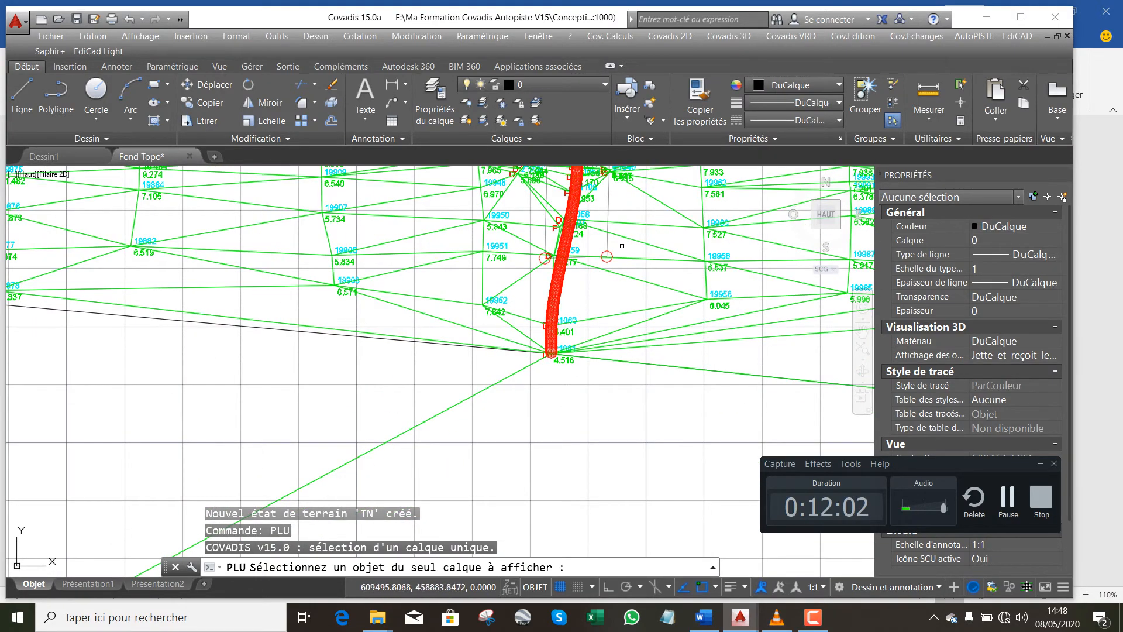
pyautogui.scroll(7, 602, 251)
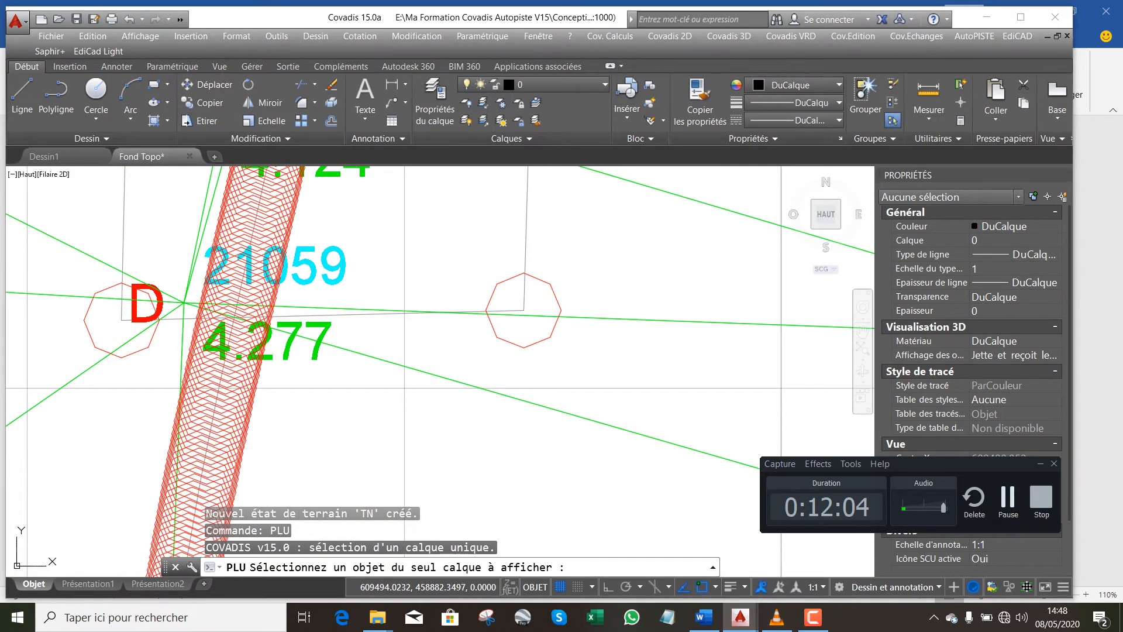
pyautogui.click(556, 299)
pyautogui.scroll(-10, 556, 299)
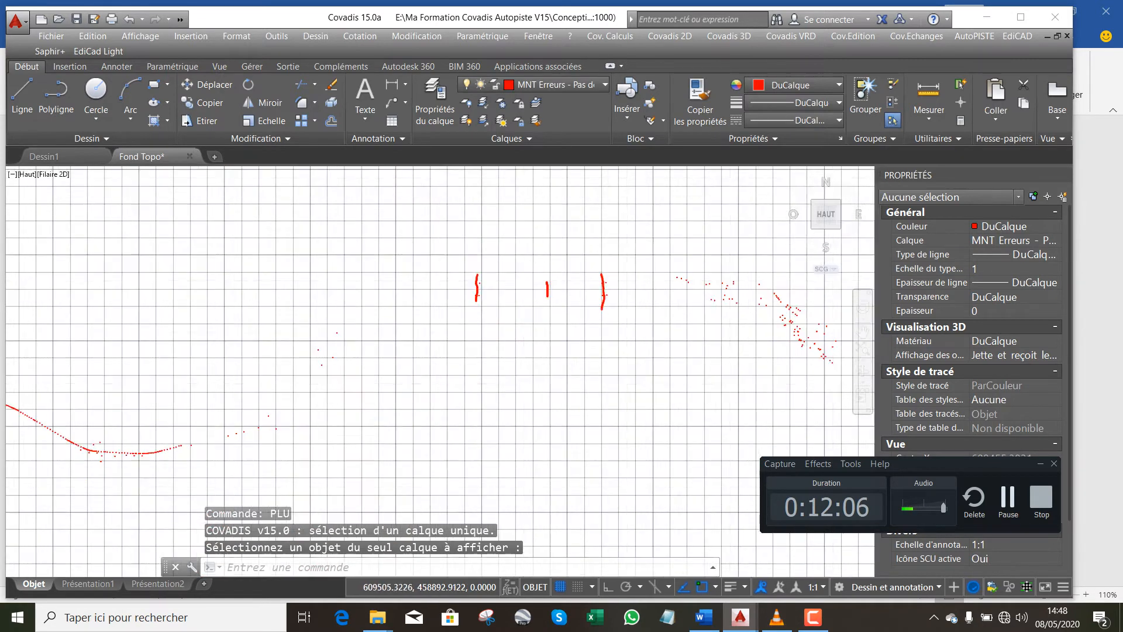
pyautogui.scroll(-4, 509, 281)
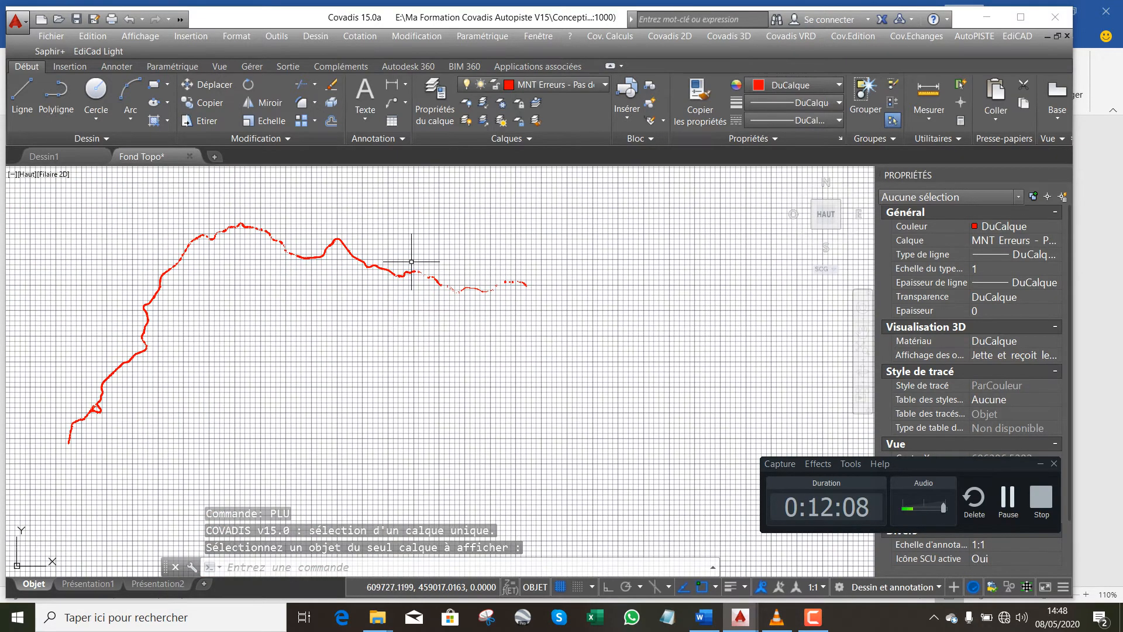
# Erase all the red error circles along the whole corridor on the isolated MNT Erreurs - Pas de point layer
pyautogui.scroll(-2, 316, 243)
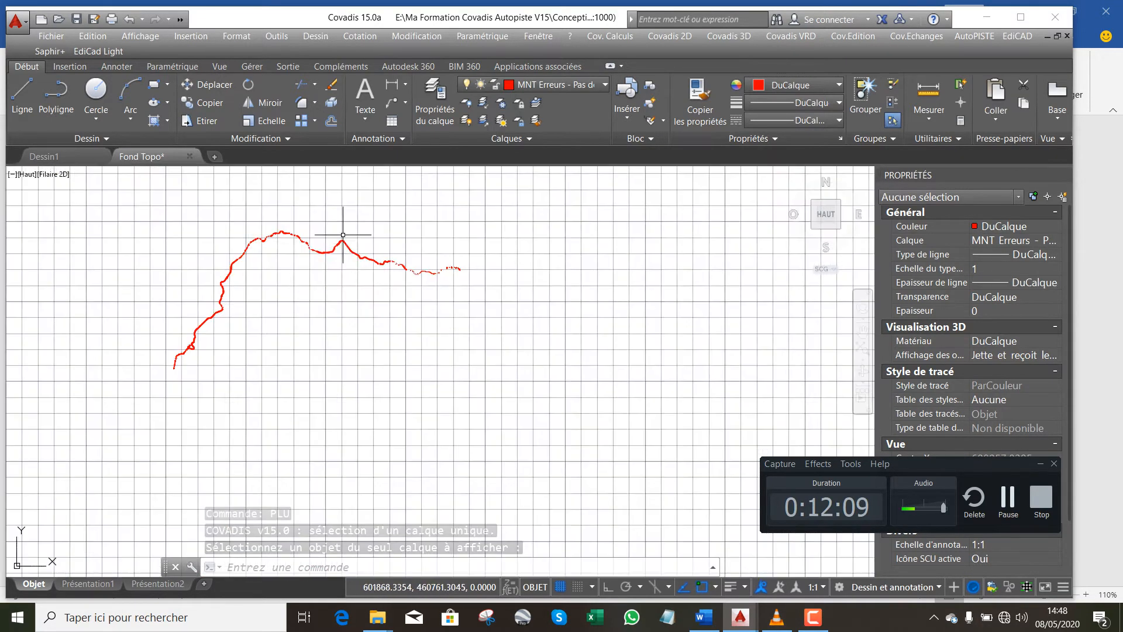
pyautogui.click(100, 200)
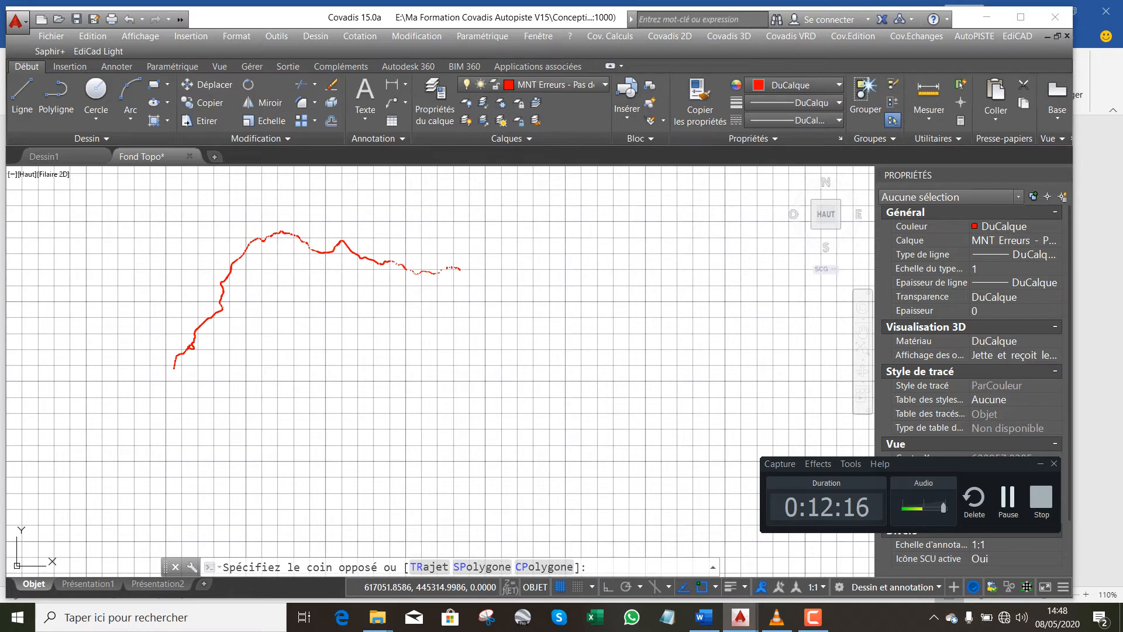
pyautogui.click(547, 441)
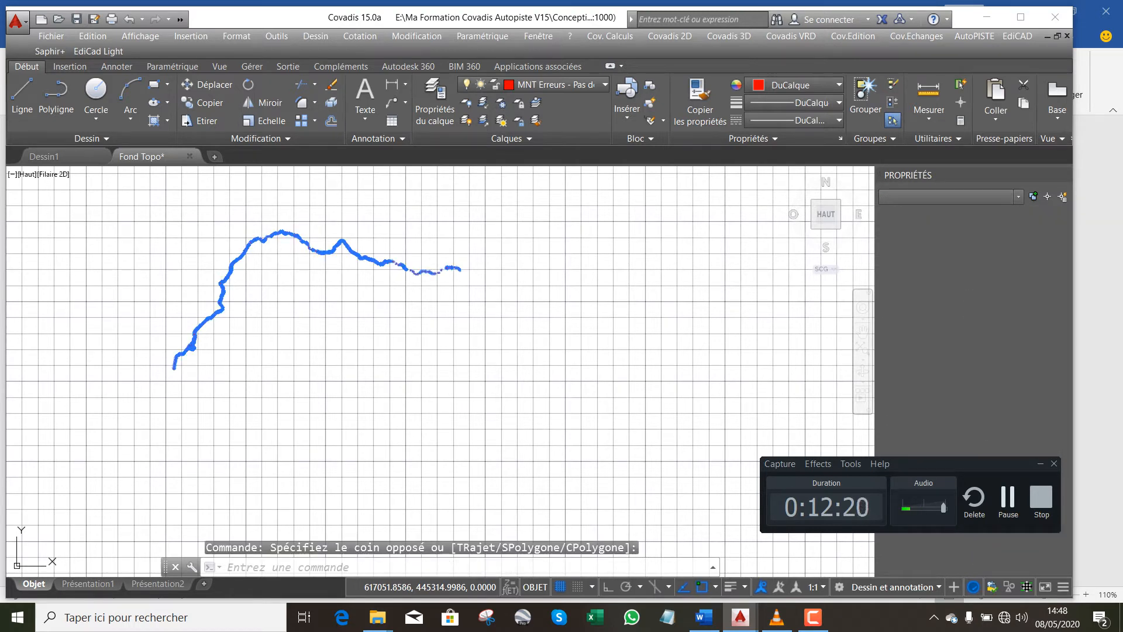
pyautogui.press('Delete')
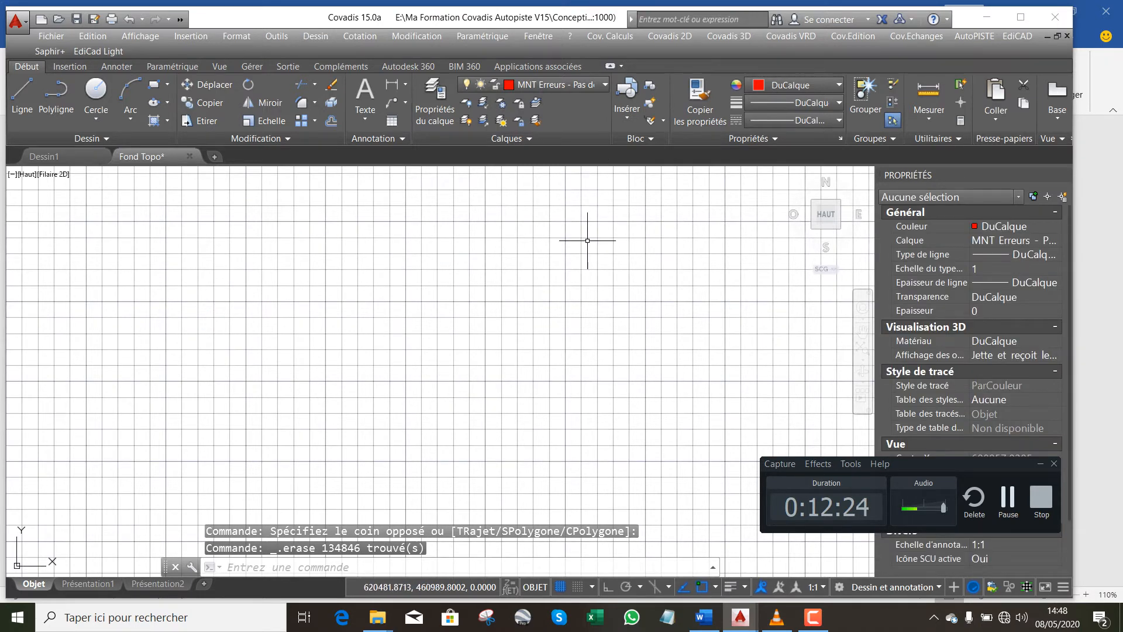
# Cancel the single-layer isolation with the -PLU command to restore the display of the other layers
pyautogui.click(496, 570)
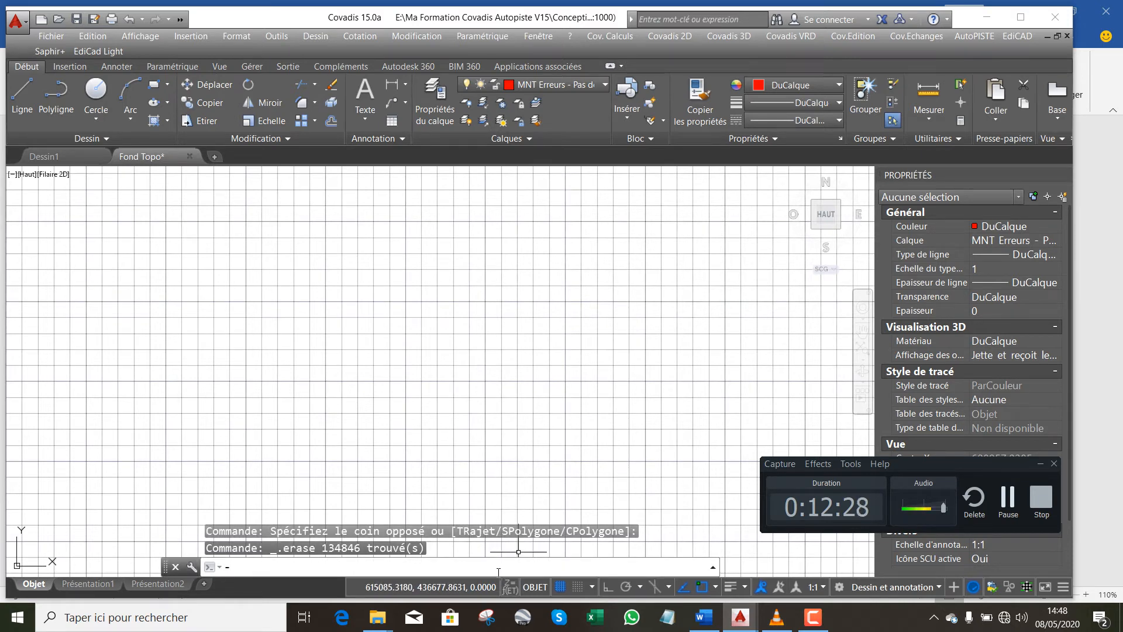
pyautogui.write('-p')
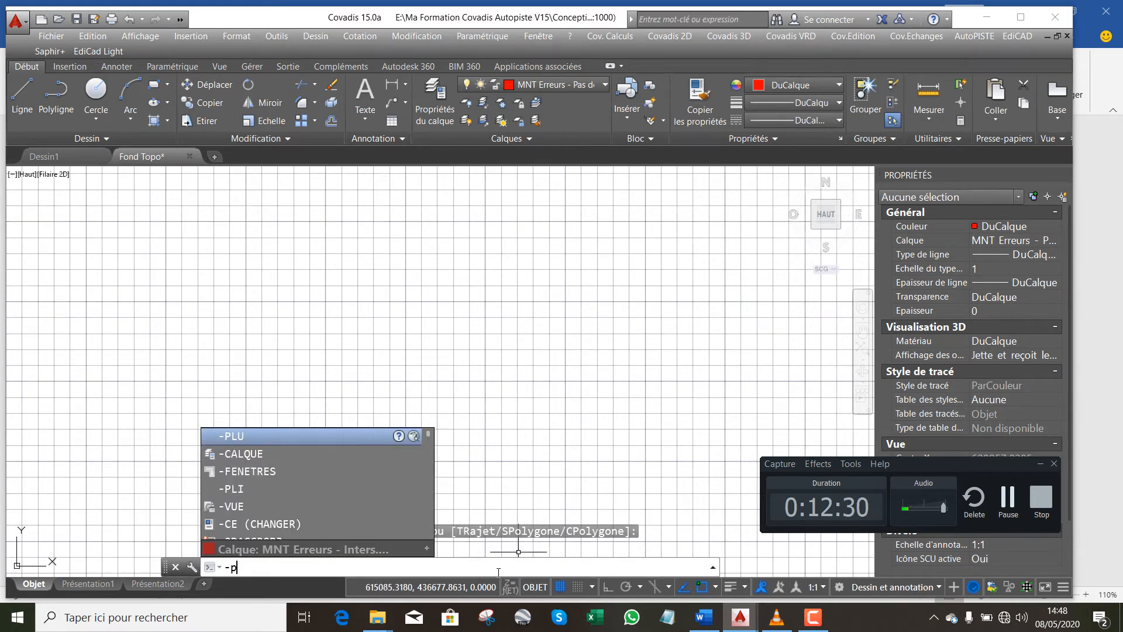
pyautogui.write('lu')
pyautogui.press('Return')
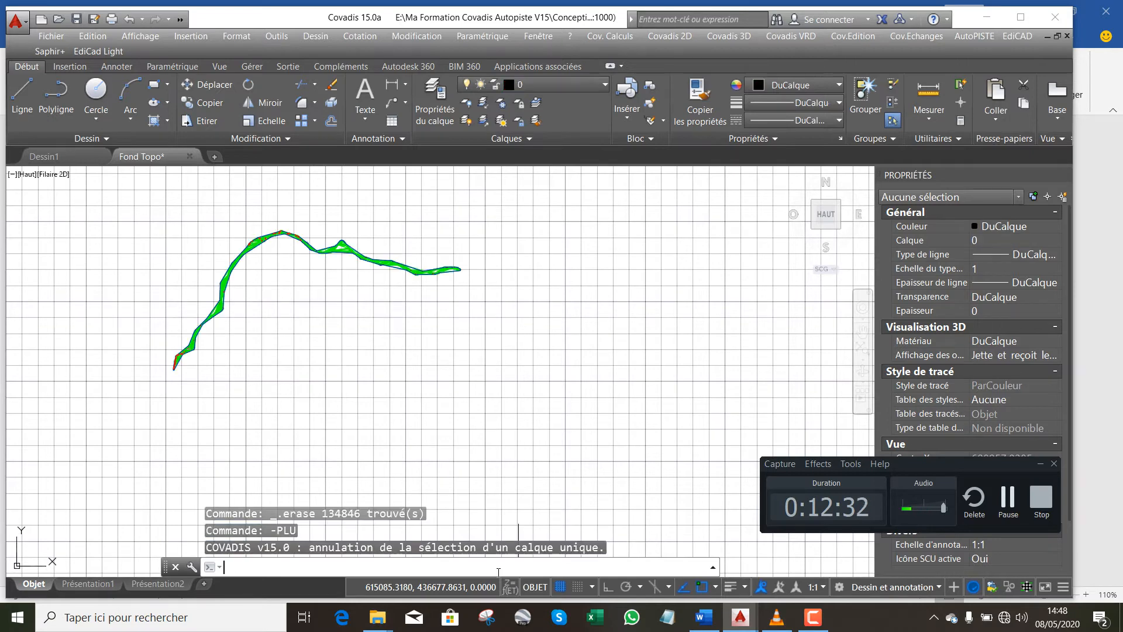
# Examine the TN triangulation around point 11904 and the nearby hatched buildings, and review the corridor's full extent
pyautogui.scroll(8, 302, 218)
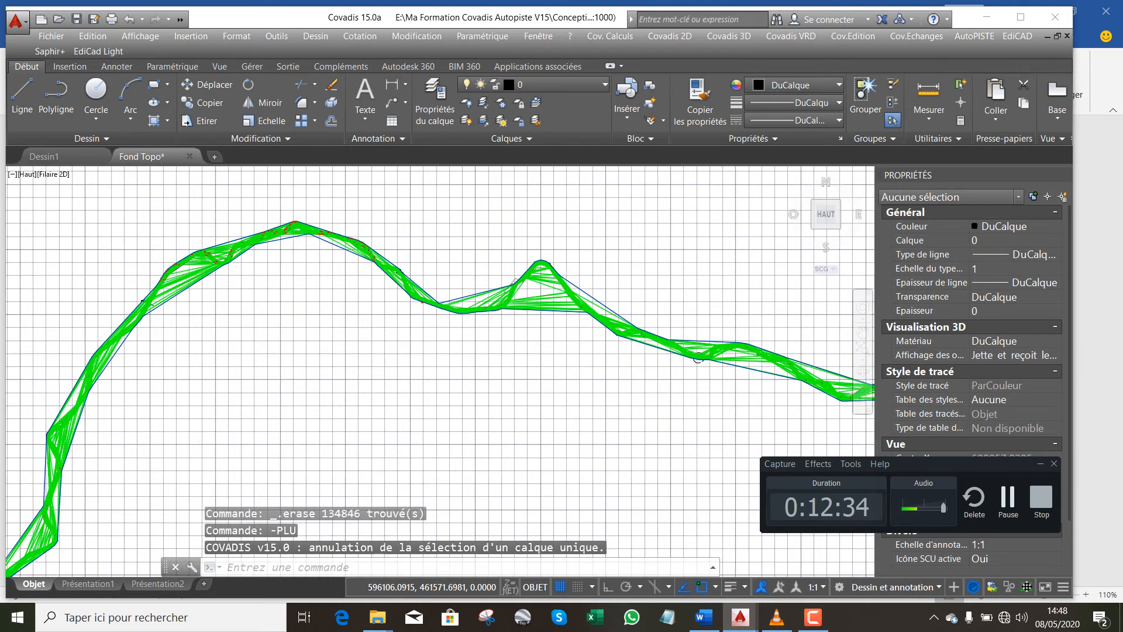
pyautogui.scroll(-2, 301, 218)
pyautogui.scroll(5, 302, 218)
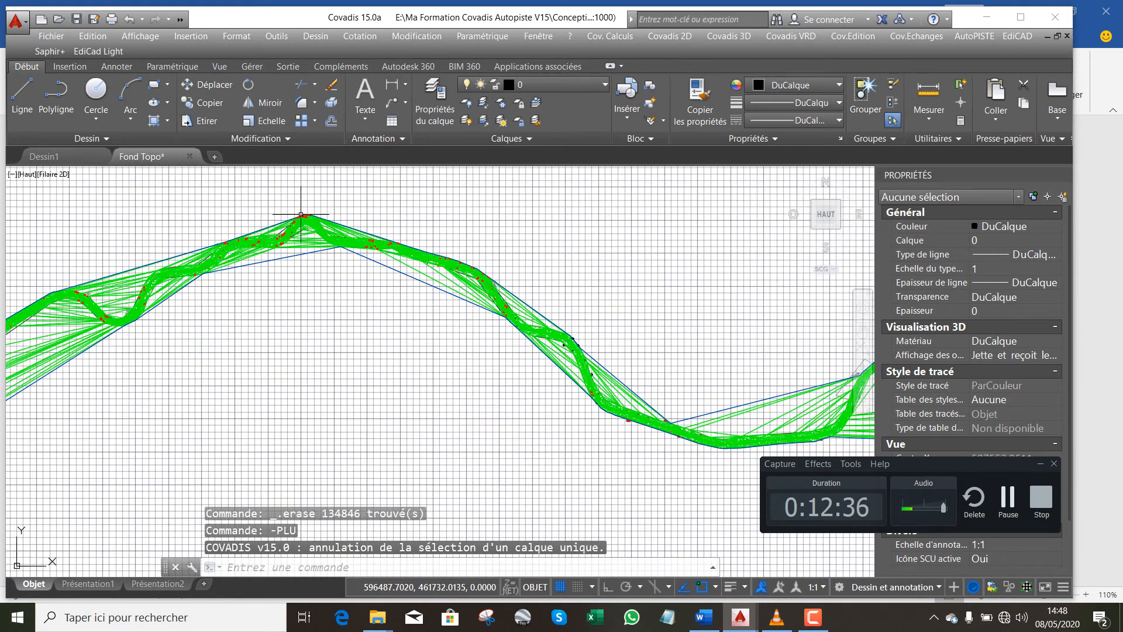
pyautogui.scroll(6, 302, 219)
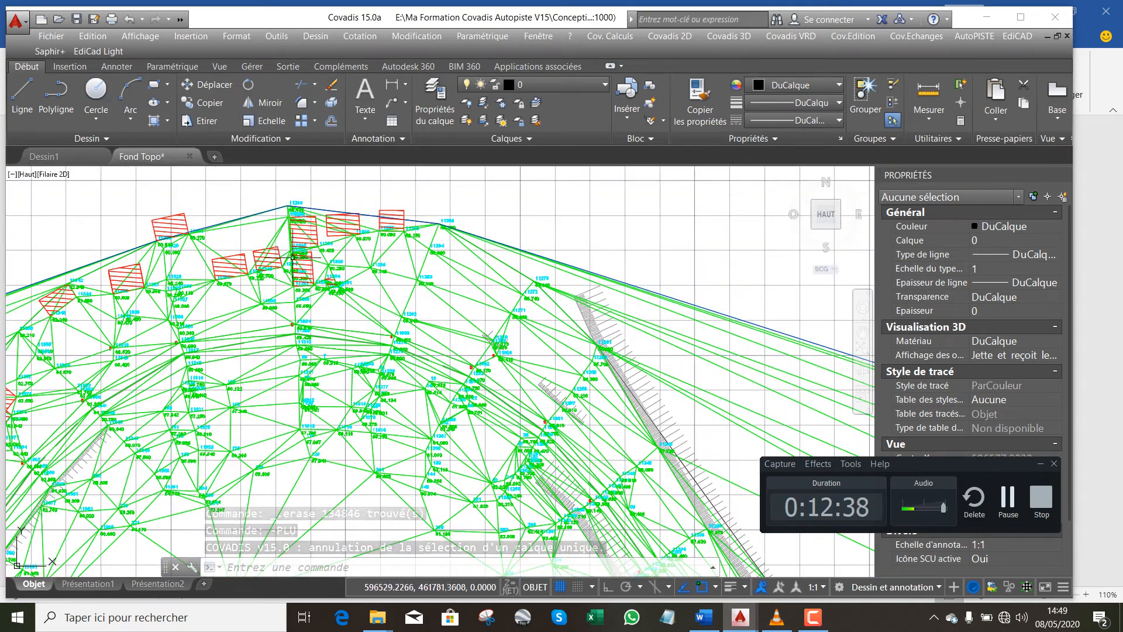
pyautogui.scroll(5, 303, 338)
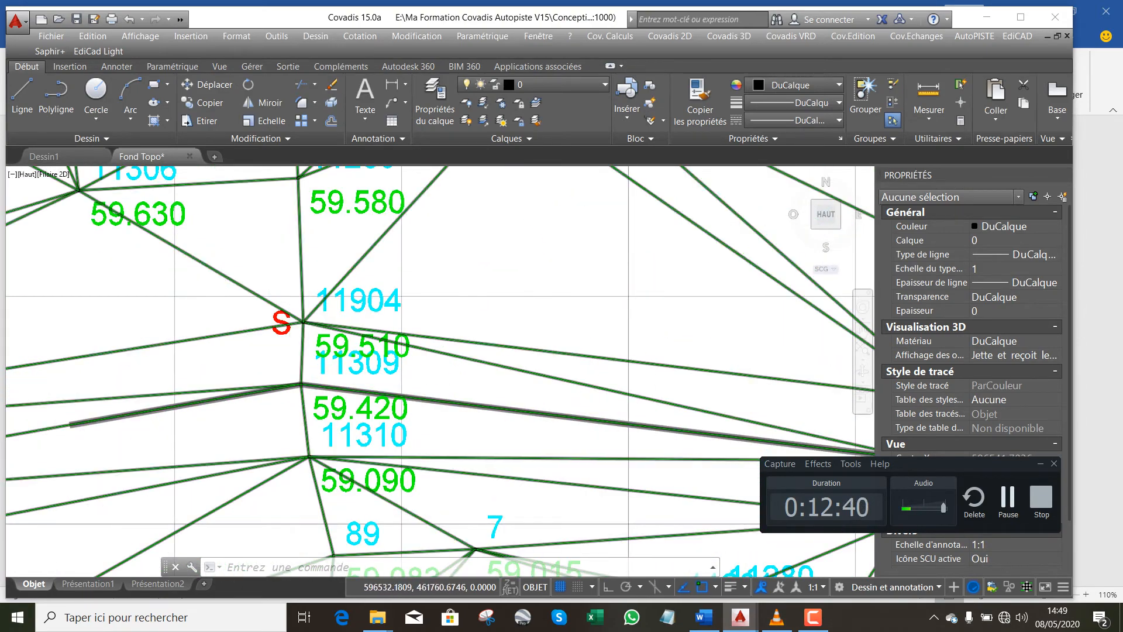
pyautogui.scroll(-6, 242, 270)
pyautogui.scroll(-6, 242, 270)
pyautogui.scroll(2, 202, 225)
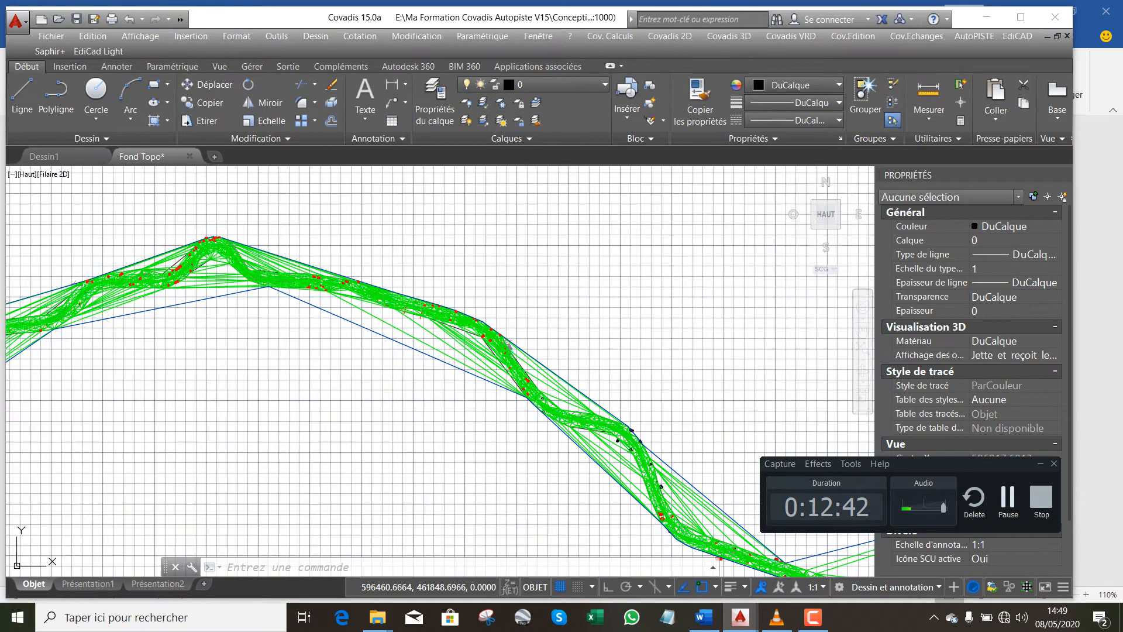
pyautogui.scroll(-3, 201, 225)
pyautogui.scroll(-2, 367, 270)
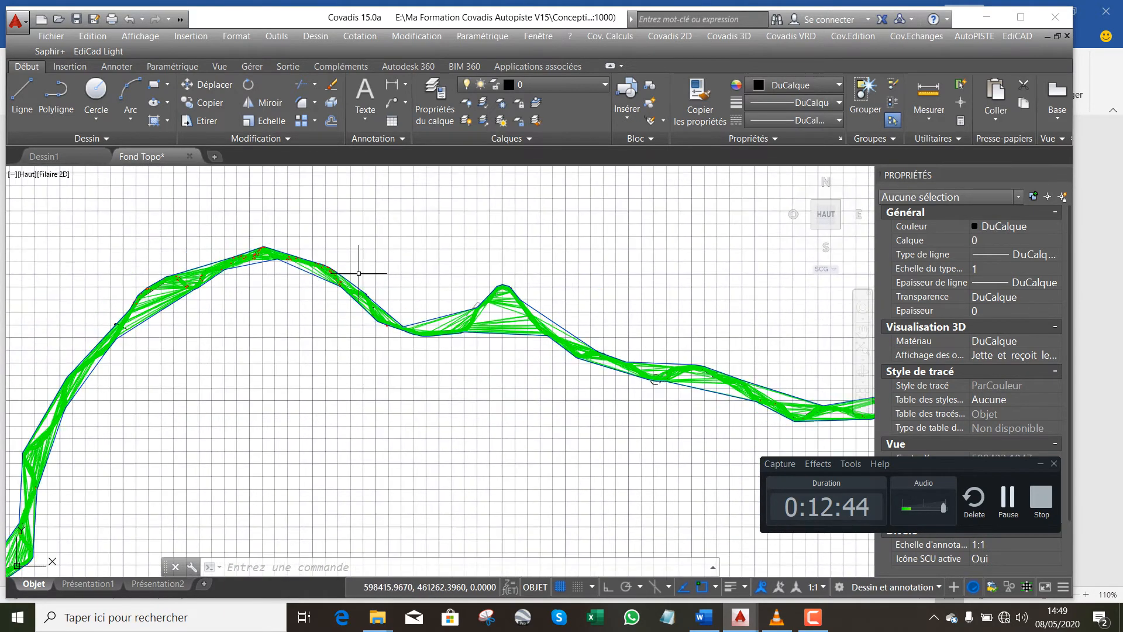
pyautogui.scroll(-2, 371, 261)
pyautogui.scroll(1, 388, 261)
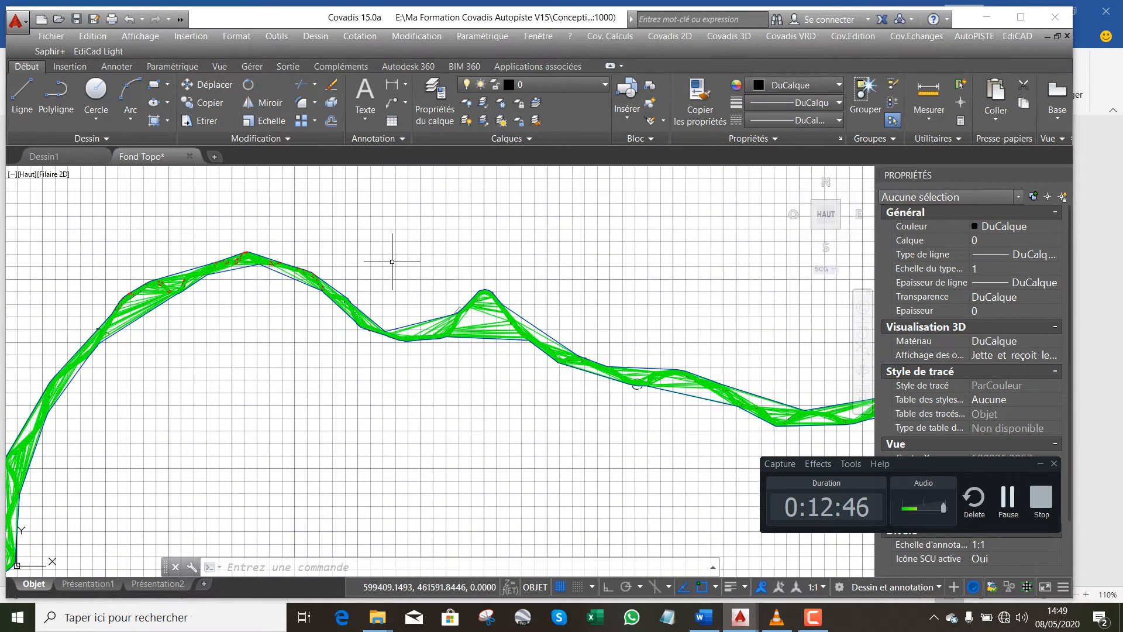
pyautogui.scroll(-1, 430, 248)
pyautogui.scroll(-2, 442, 246)
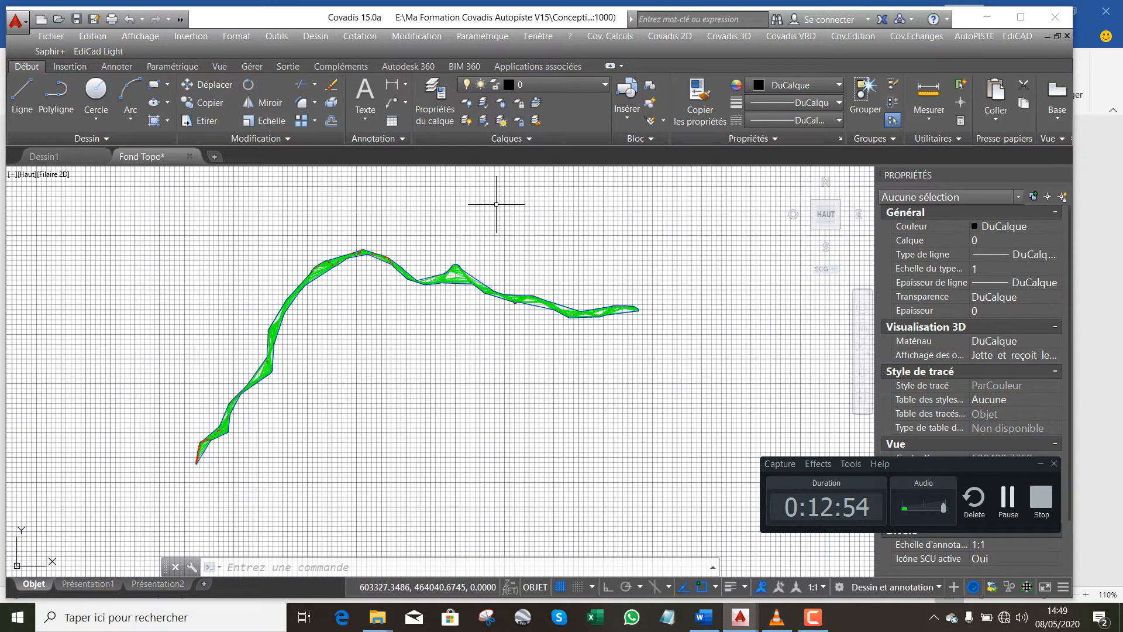
# Start automatic contour lines from the TN terrain model without a boundary outline, setting the Ordre 1 interval to 0.2
pyautogui.click(729, 35)
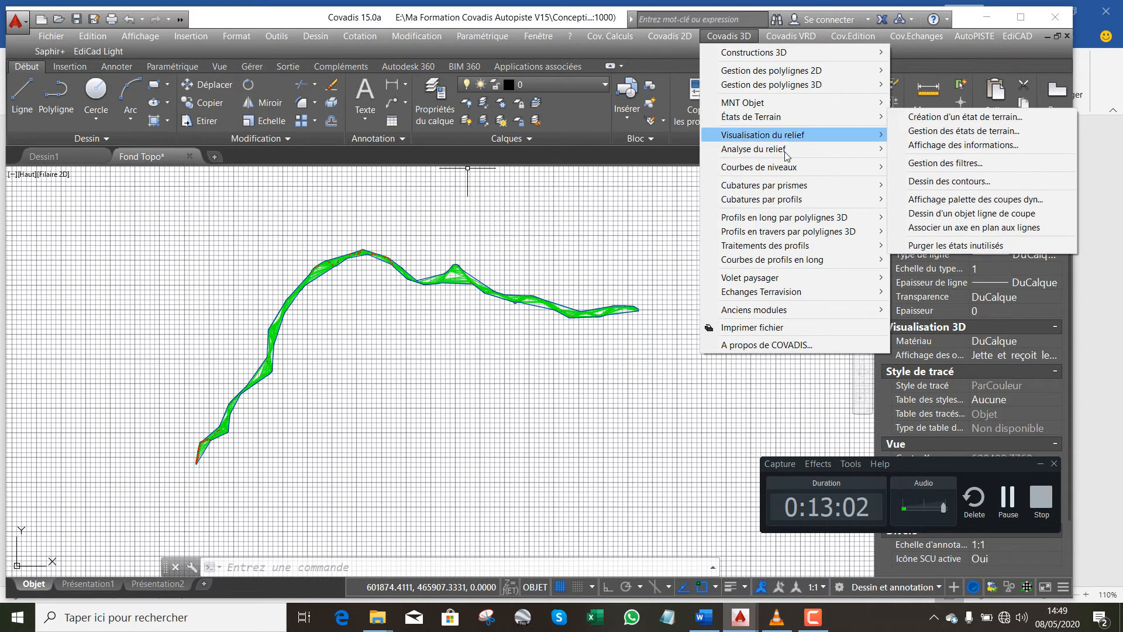
pyautogui.moveTo(795, 173)
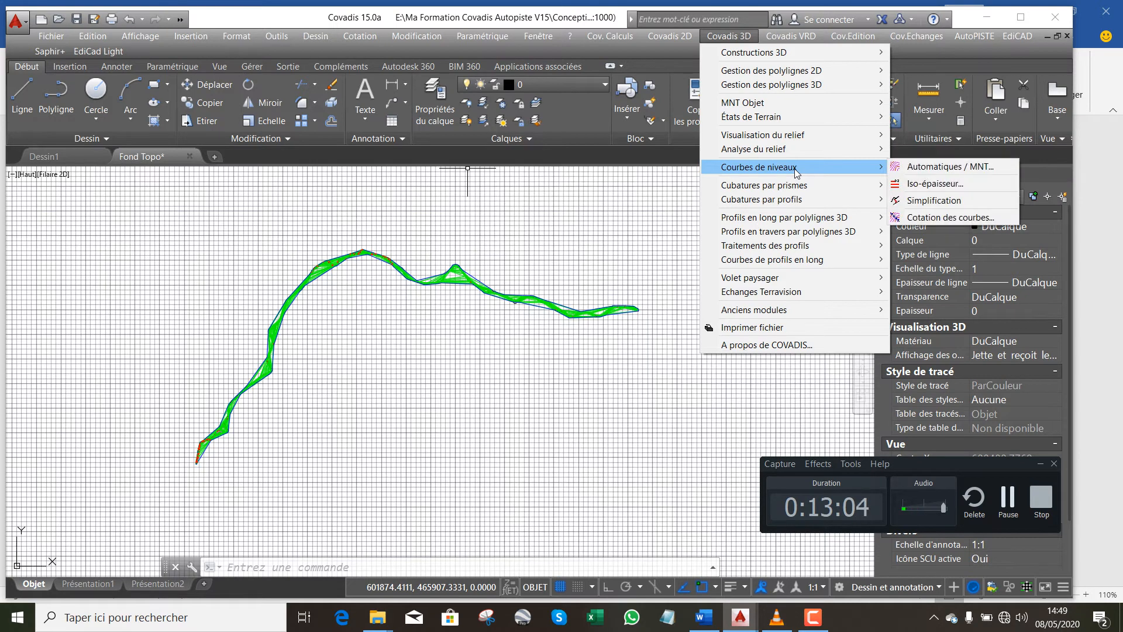
pyautogui.click(934, 168)
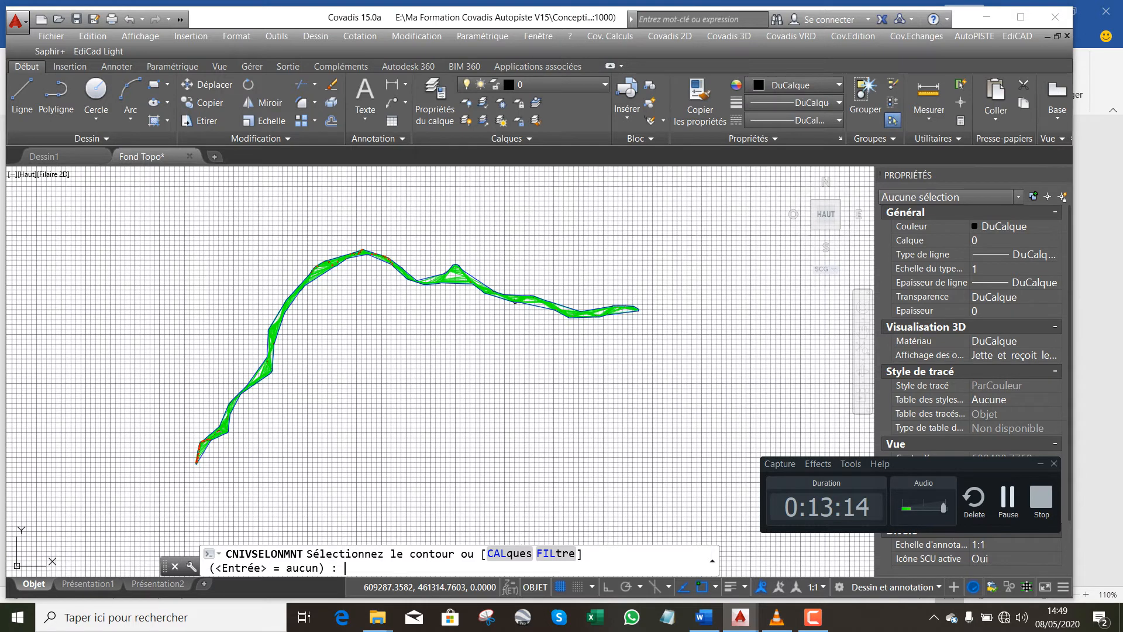
pyautogui.press('Return')
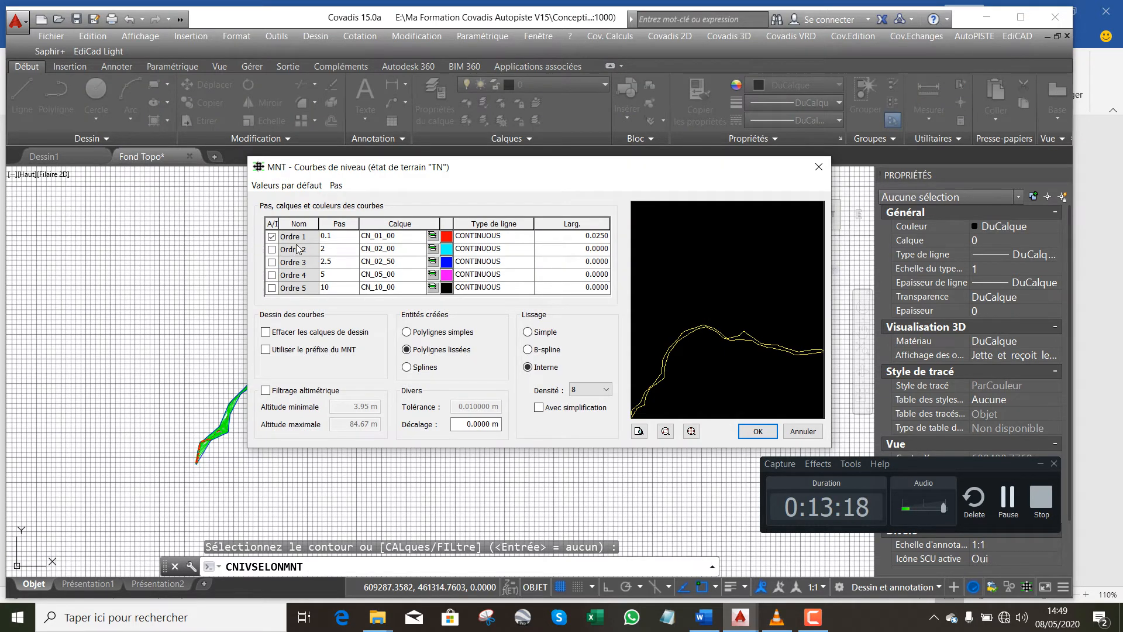
pyautogui.click(333, 239)
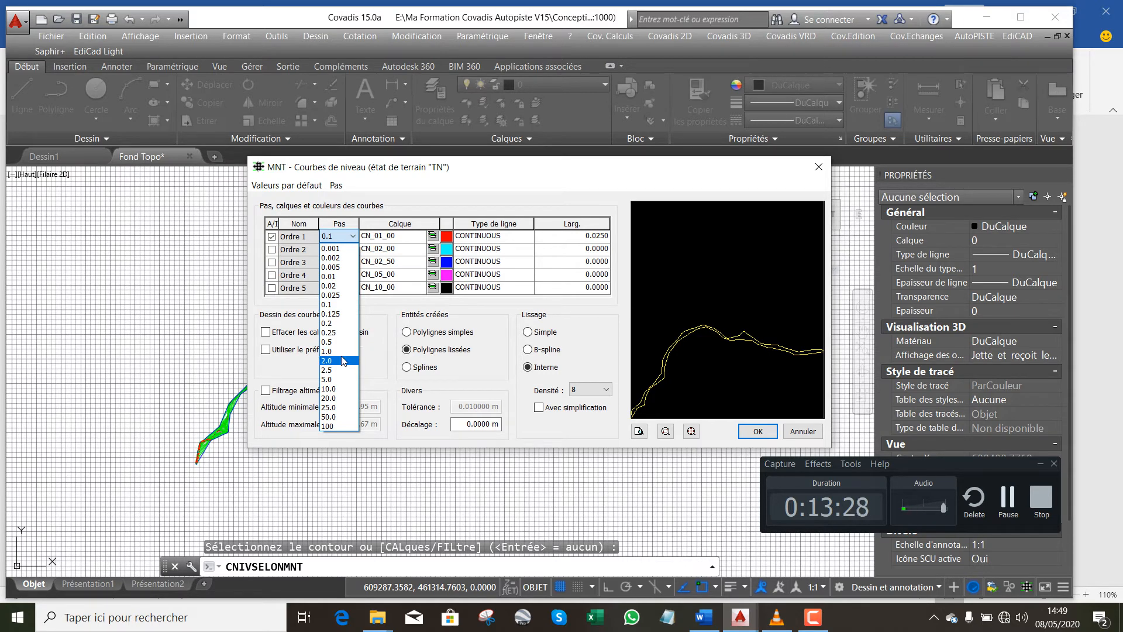
# Enable Ordre 2 contours with a 1.0 interval and a 0.035 line width, and generate the TN contour lines
pyautogui.click(271, 250)
pyautogui.click(348, 253)
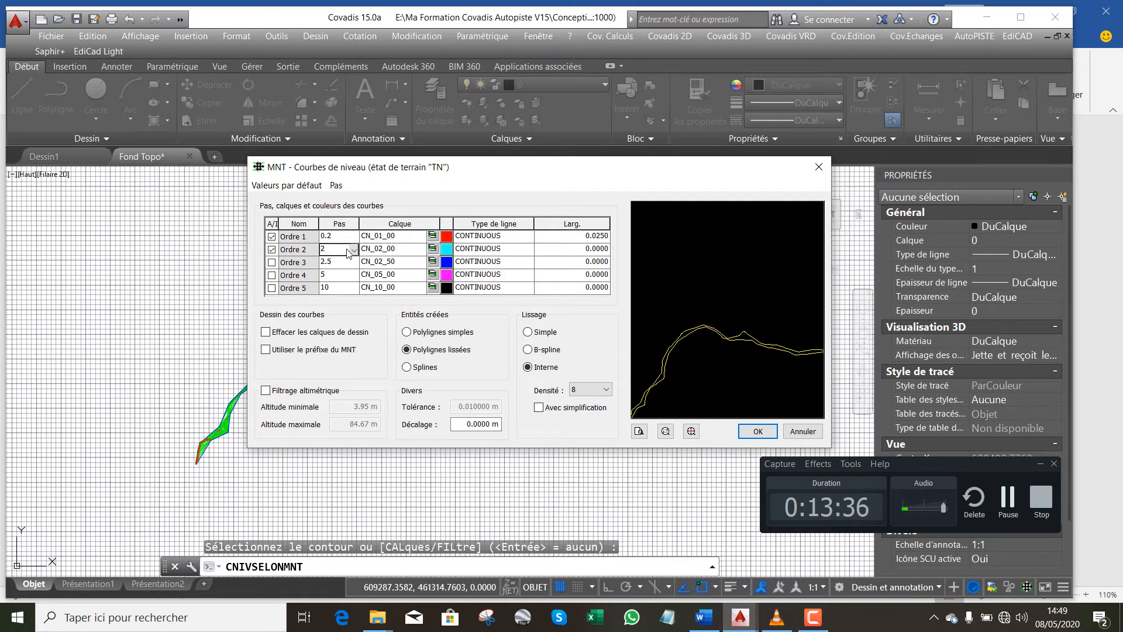
pyautogui.click(350, 251)
pyautogui.click(337, 368)
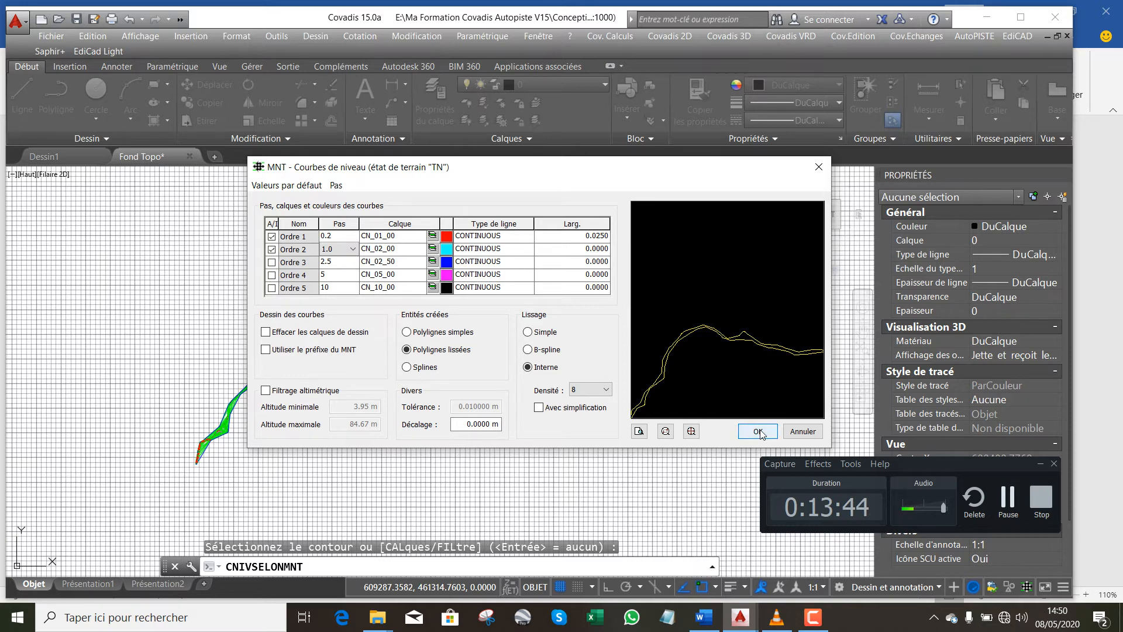
pyautogui.click(601, 253)
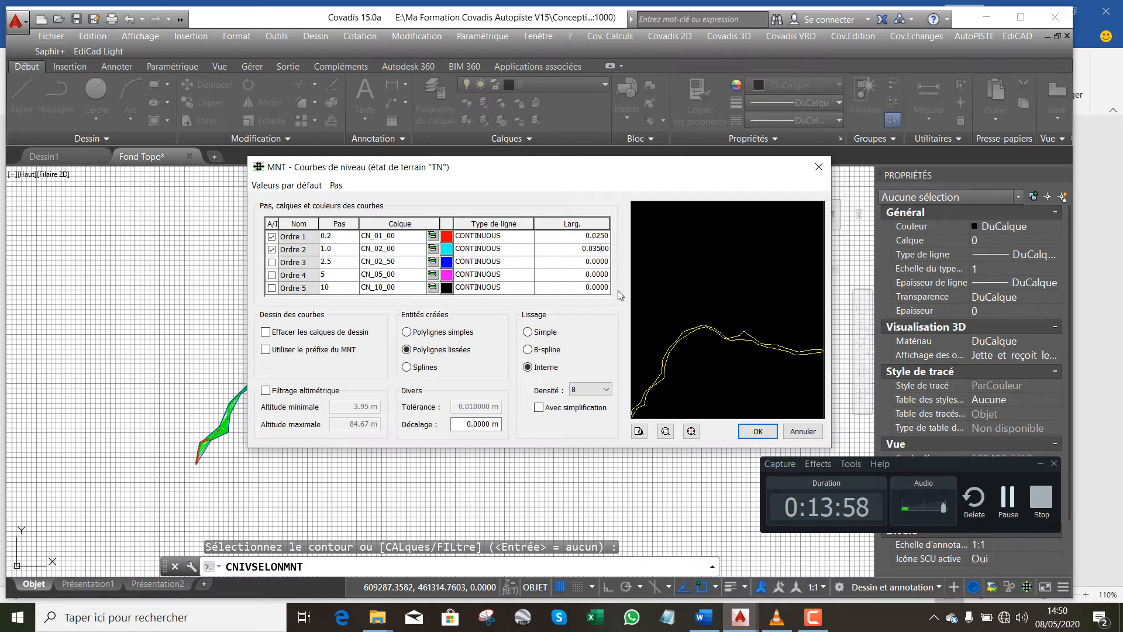
pyautogui.click(758, 432)
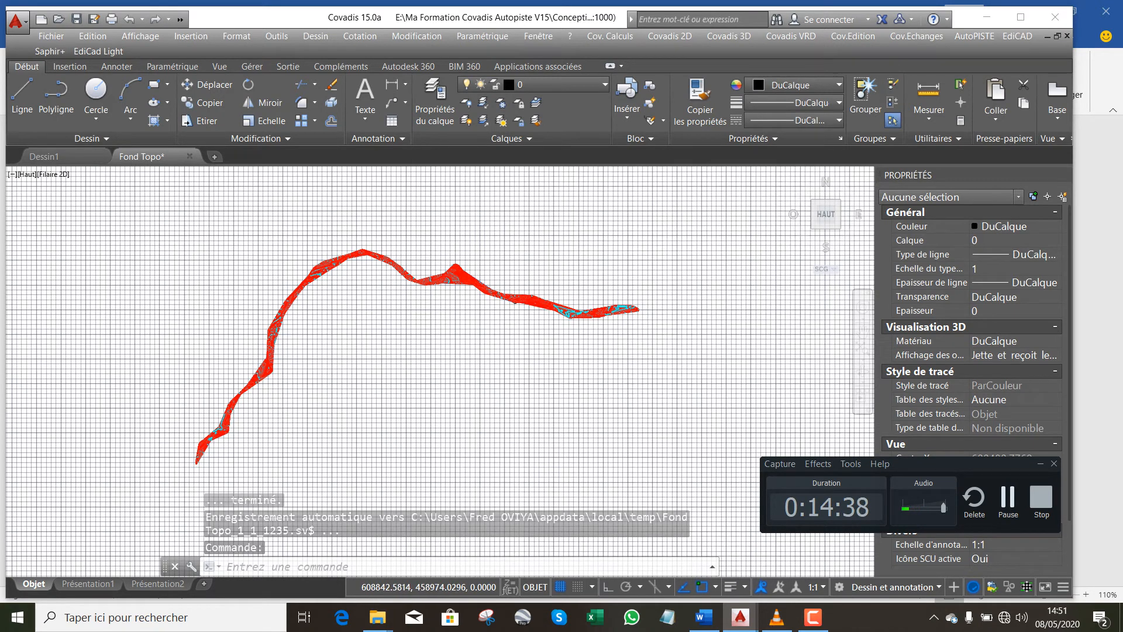
# Examine the generated red and cyan contour lines at the eastern end of the road corridor
pyautogui.scroll(2, 603, 310)
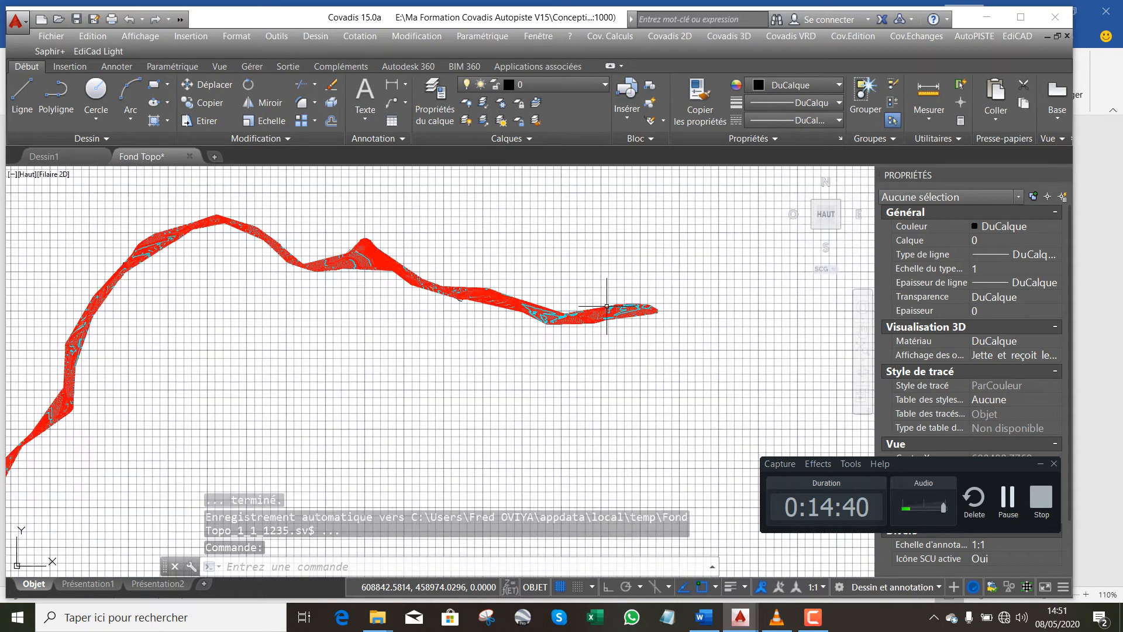
pyautogui.scroll(2, 610, 310)
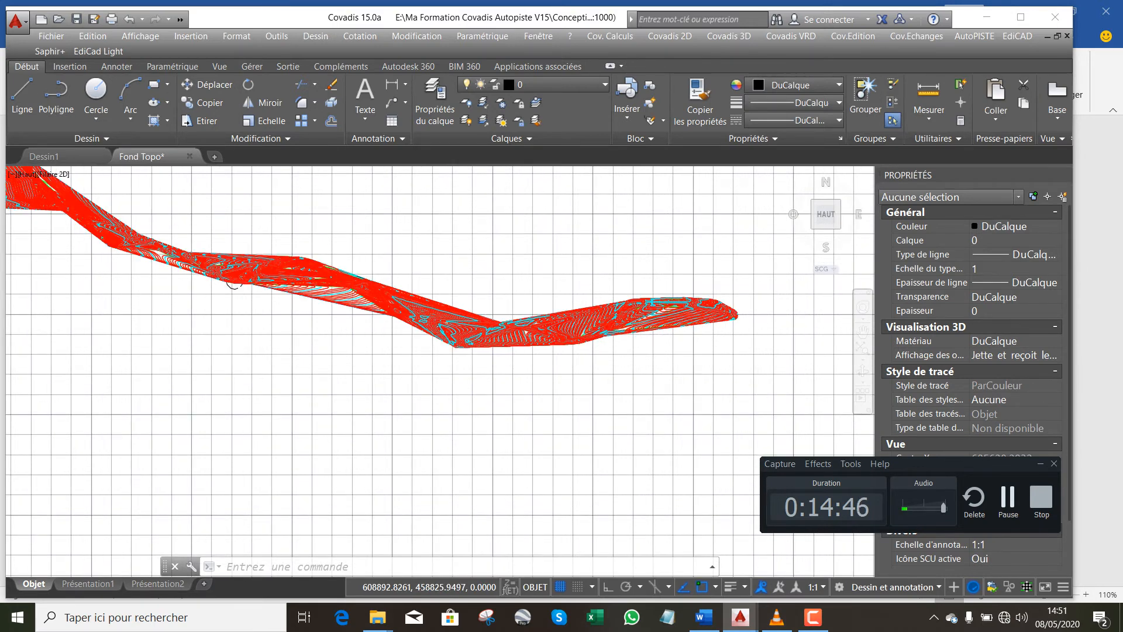
pyautogui.scroll(2, 601, 311)
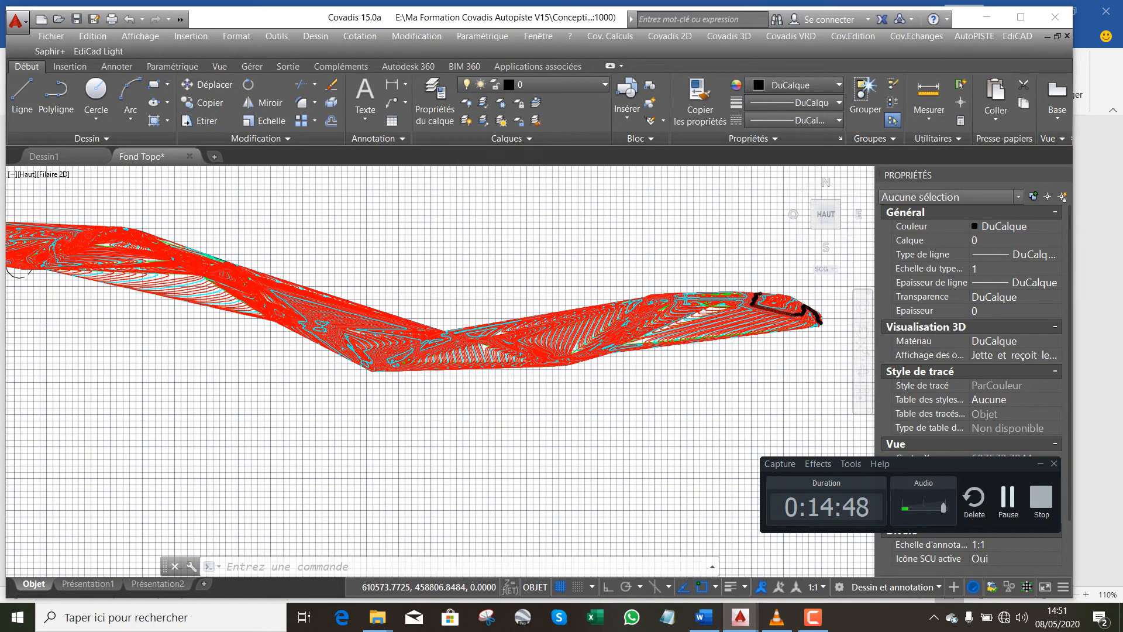
pyautogui.scroll(4, 824, 307)
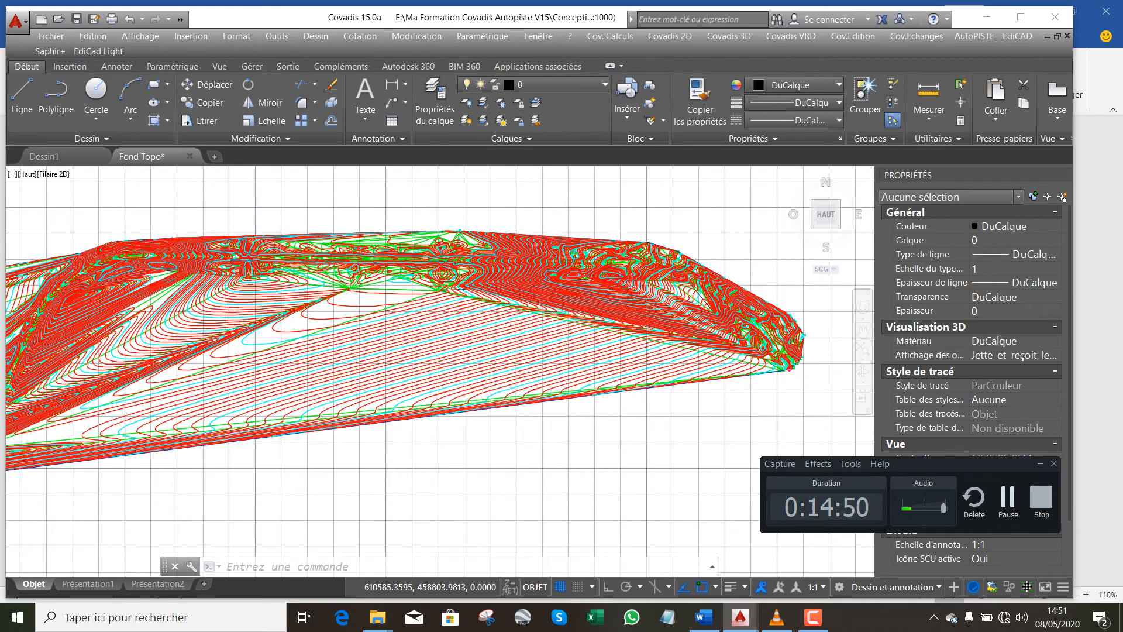
pyautogui.scroll(2, 826, 310)
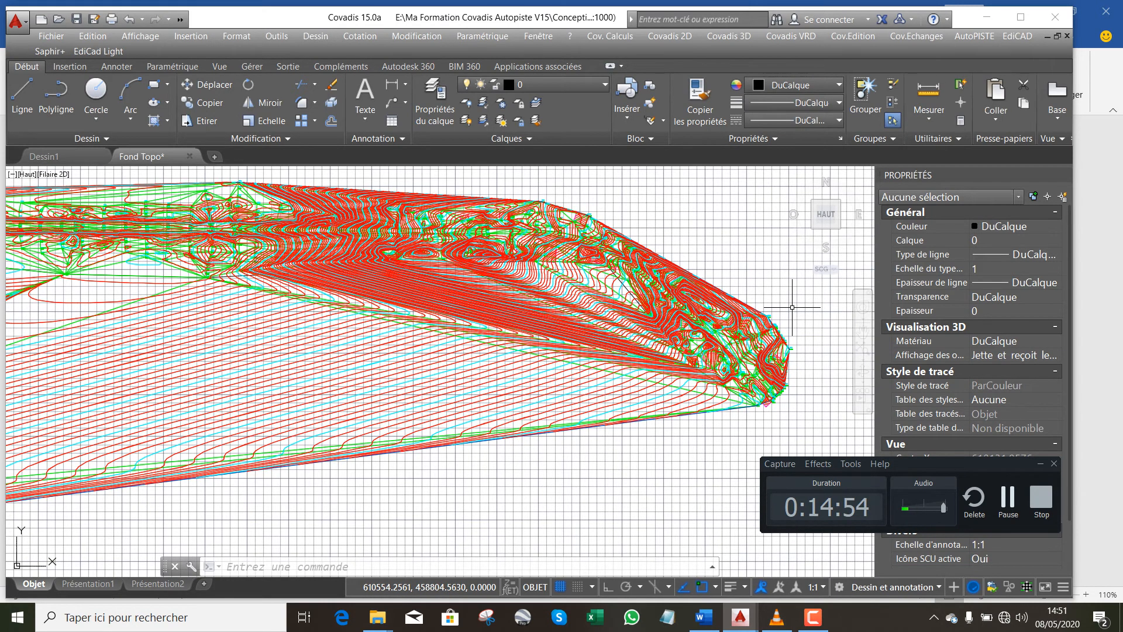
pyautogui.scroll(-2, 792, 307)
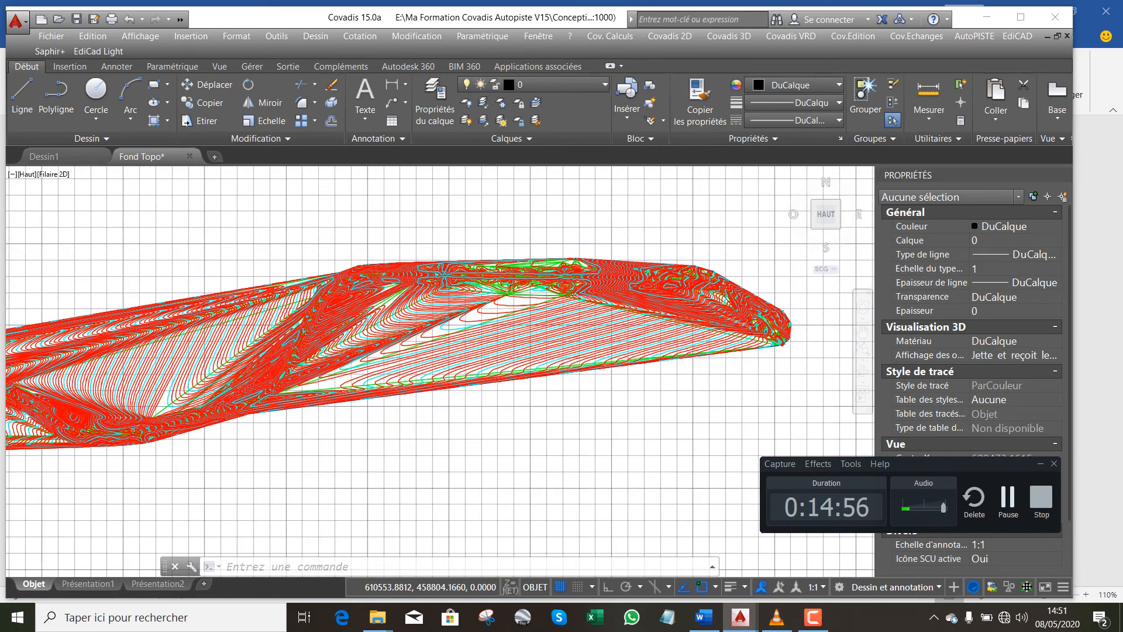
pyautogui.scroll(1, 792, 307)
pyautogui.scroll(-1, 792, 307)
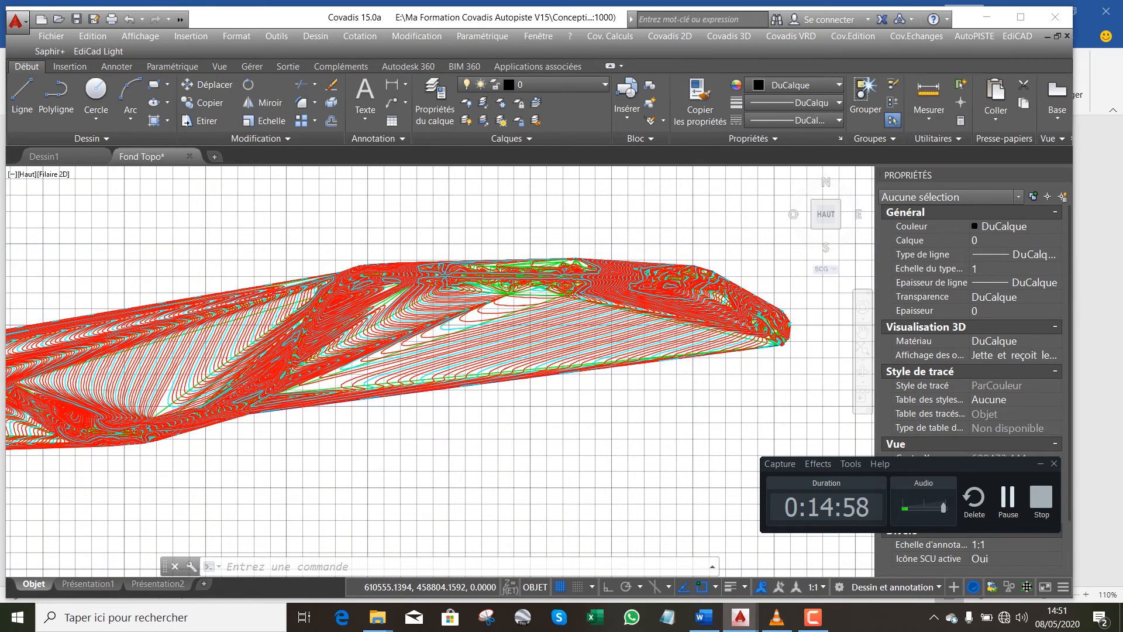
pyautogui.scroll(-1, 792, 307)
pyautogui.scroll(-1, 792, 307)
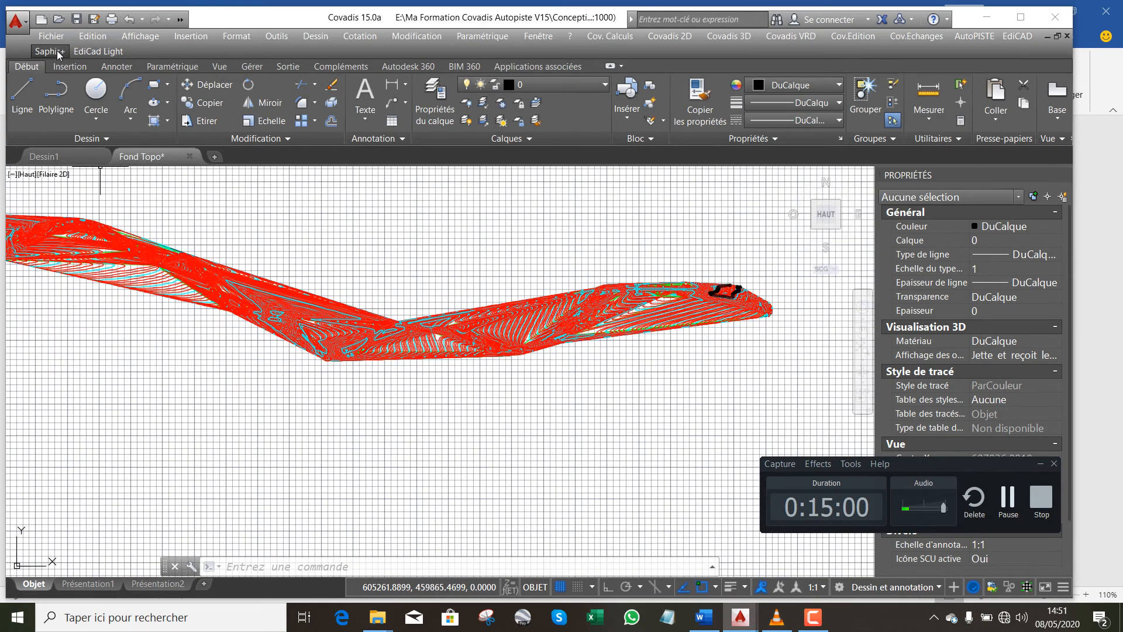
# Undo the last zoom changes at the eastern end of the contour drawing
pyautogui.click(130, 20)
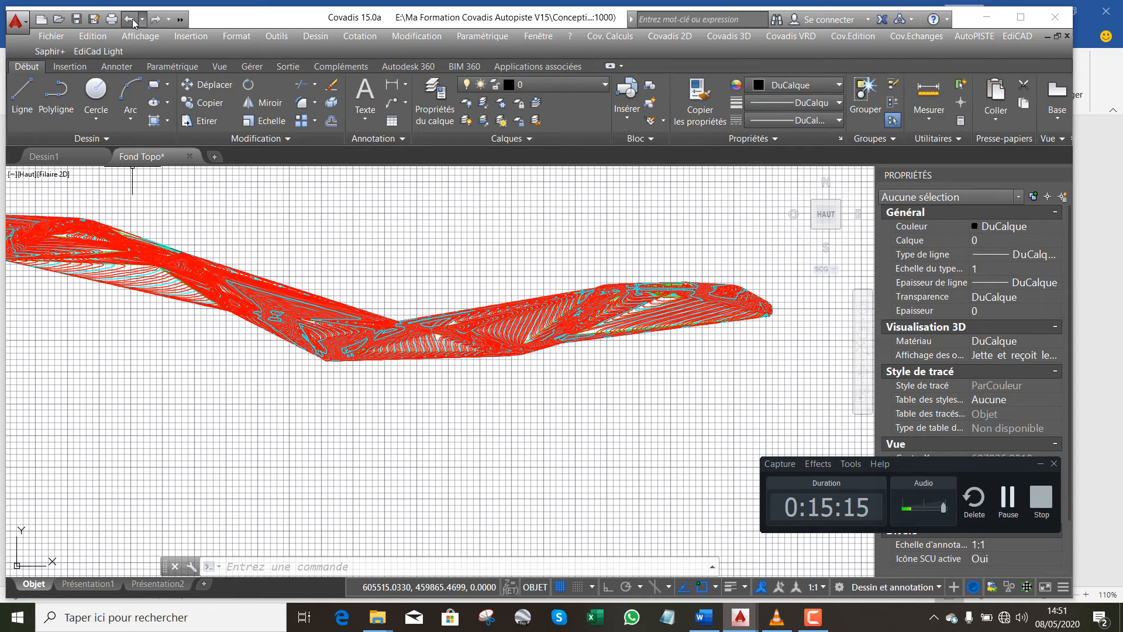
pyautogui.click(134, 22)
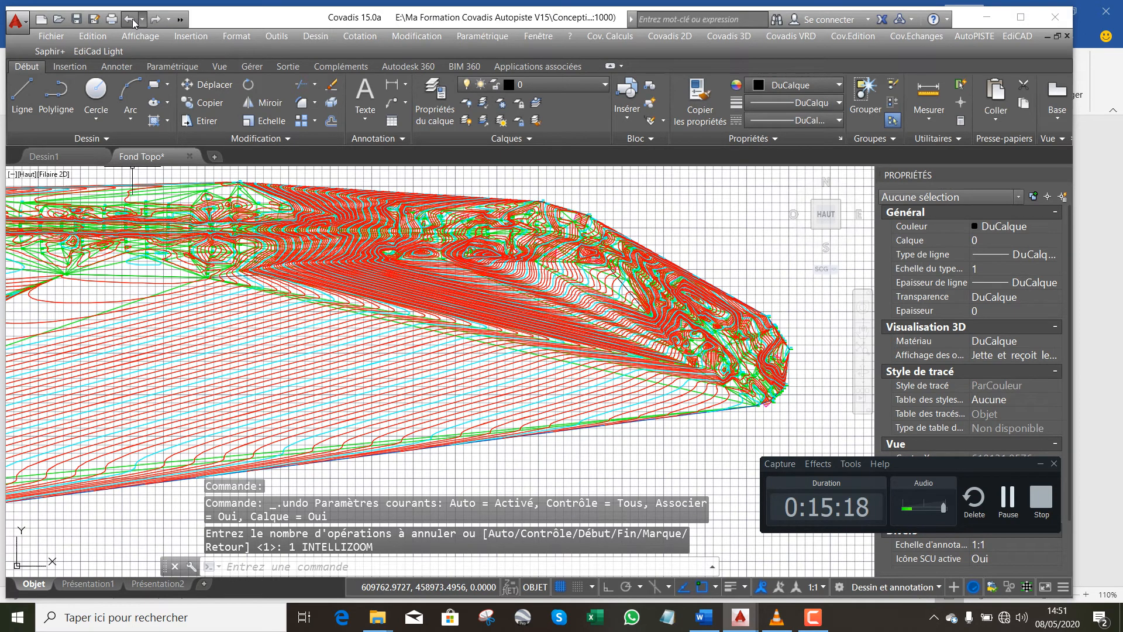
pyautogui.click(474, 568)
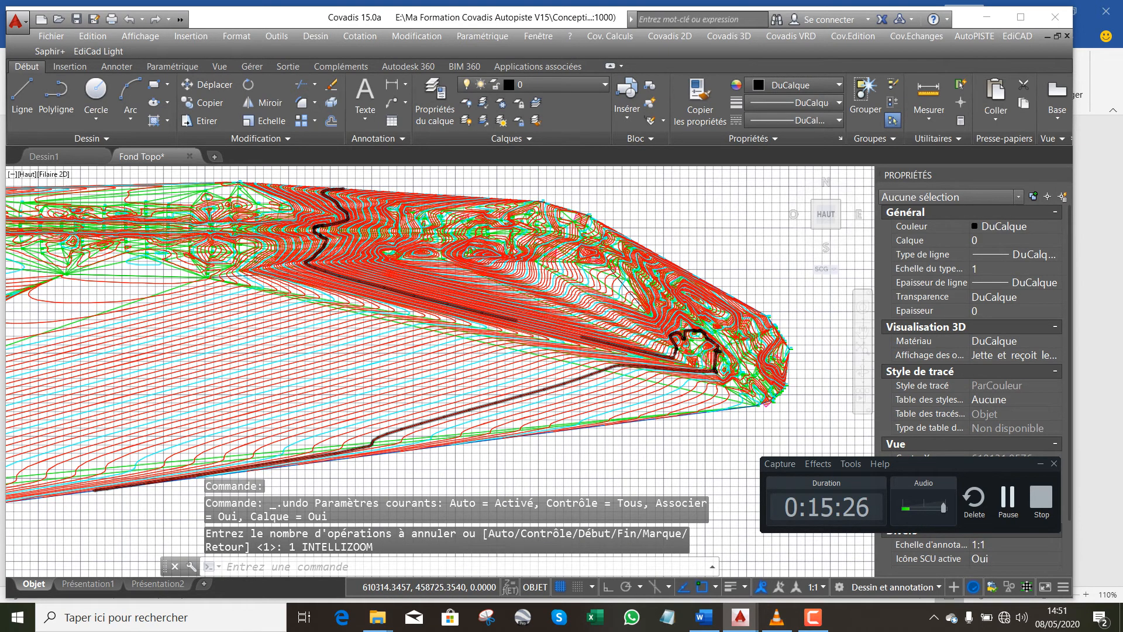
# Undo the 0.2-interval contour generation on the TN terrain model and save the Fond Topo drawing
pyautogui.scroll(-4, 598, 368)
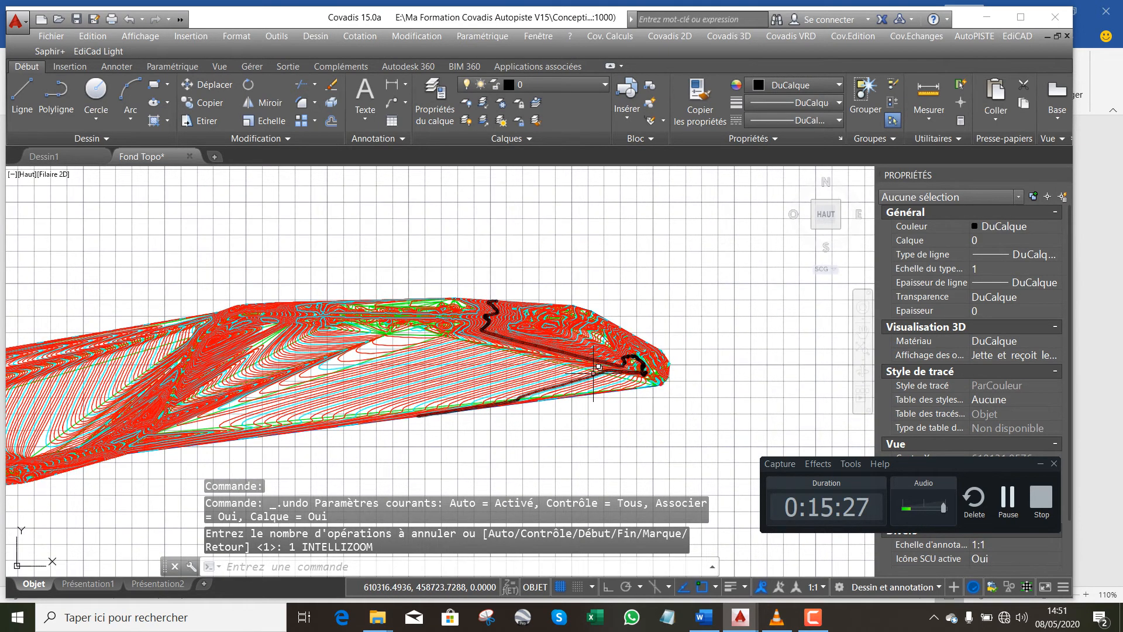
pyautogui.click(438, 566)
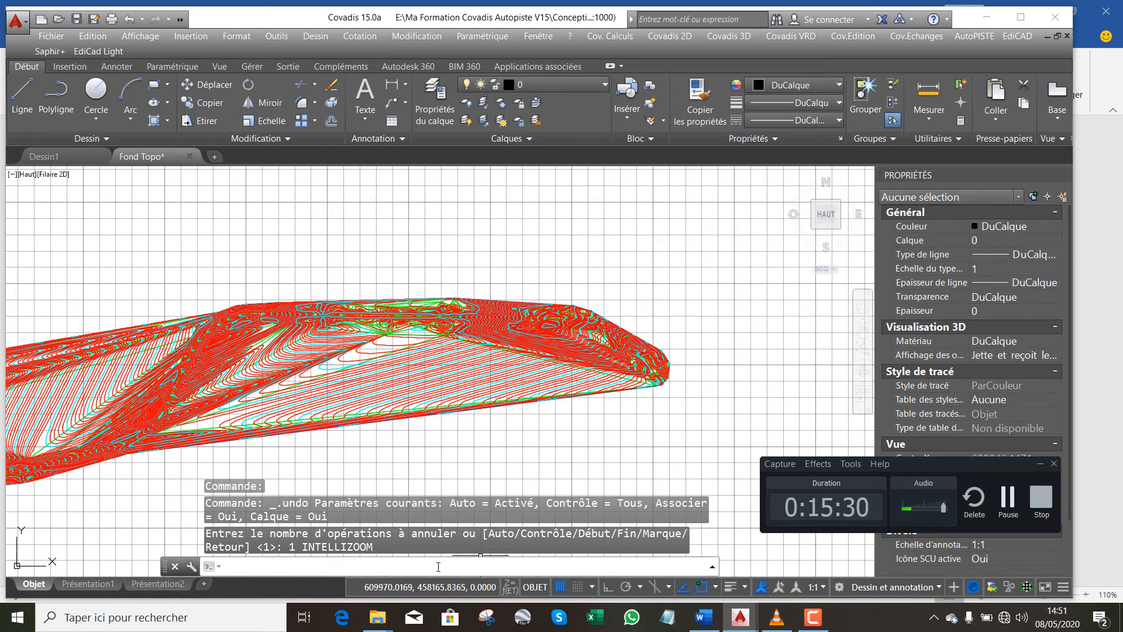
pyautogui.hotkey('ctrl', 'z')
pyautogui.hotkey('ctrl', 'z')
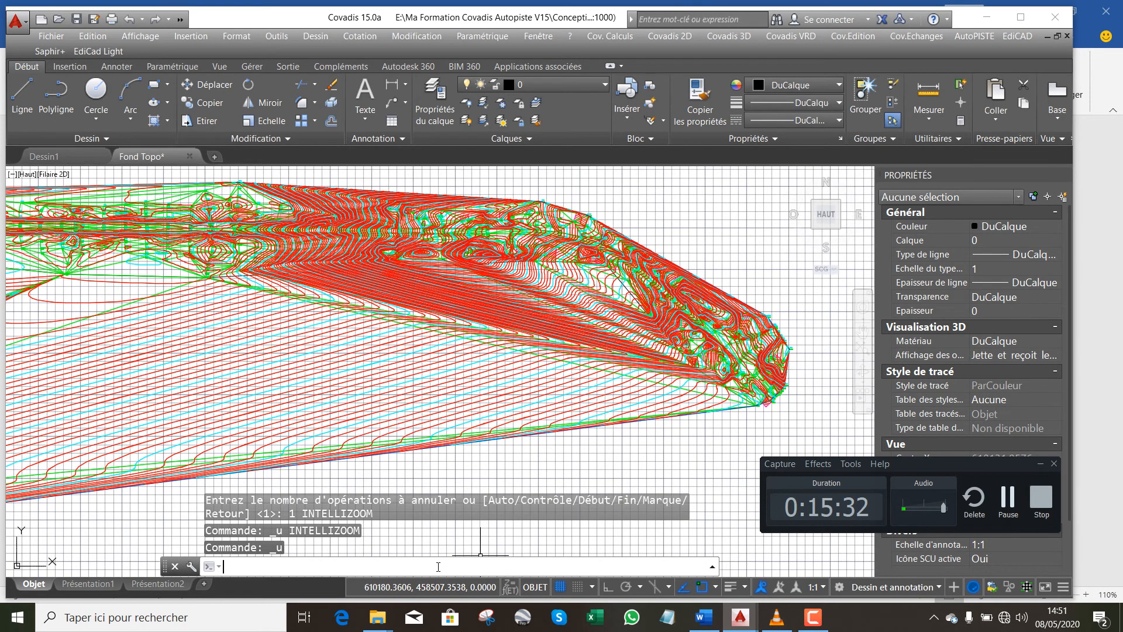
pyautogui.hotkey('ctrl', 'z')
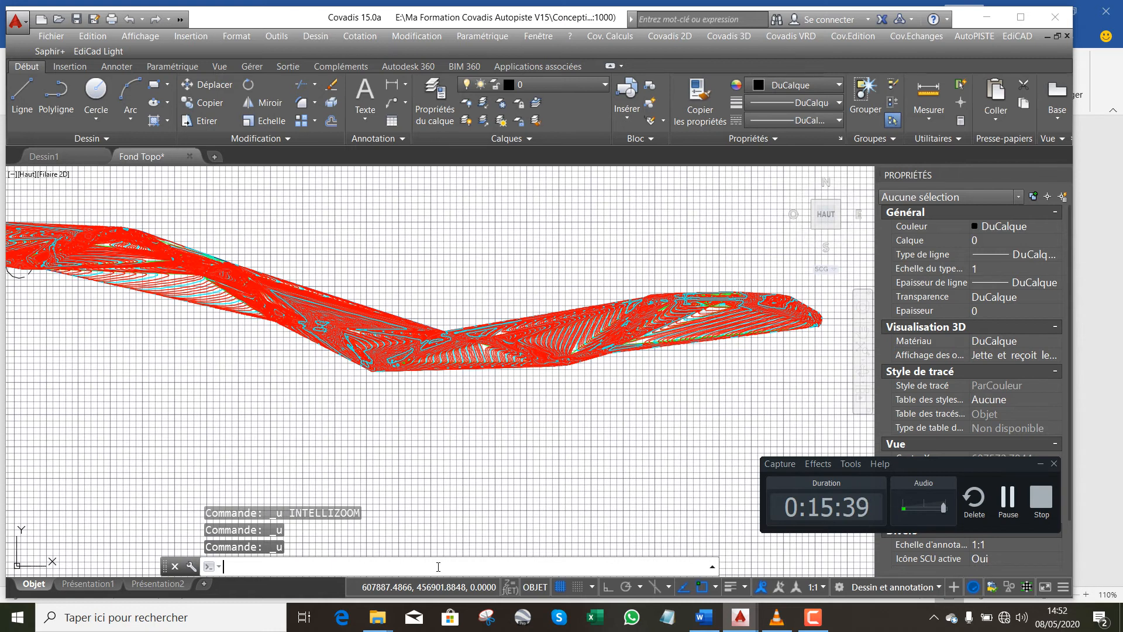
pyautogui.hotkey('ctrl', 'z')
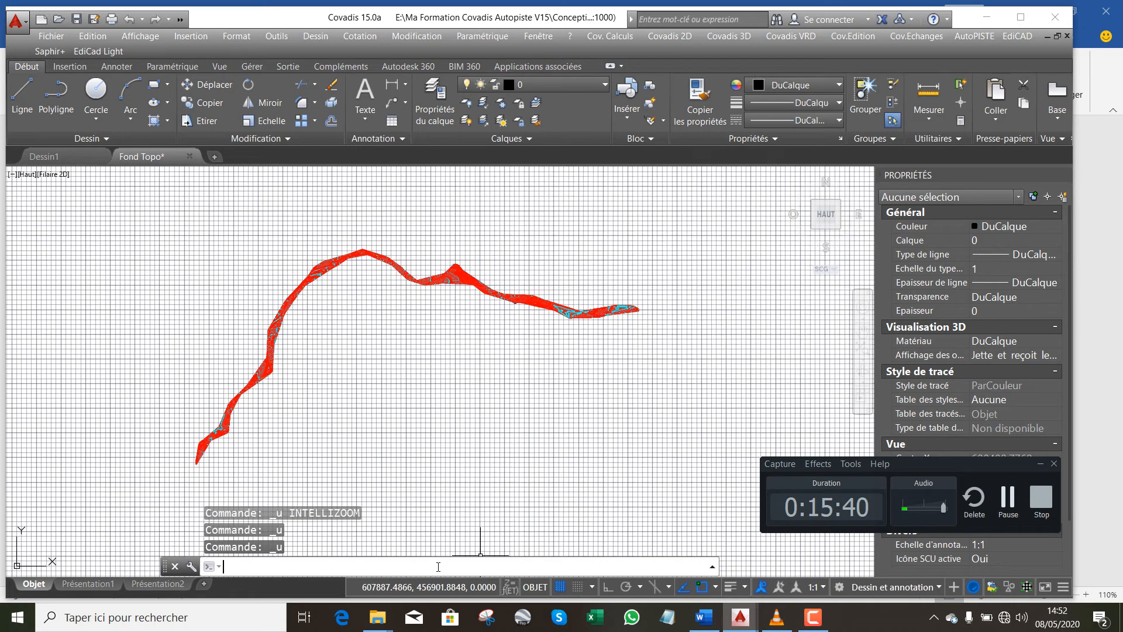
pyautogui.hotkey('ctrl', 'z')
pyautogui.hotkey('ctrl', 'z')
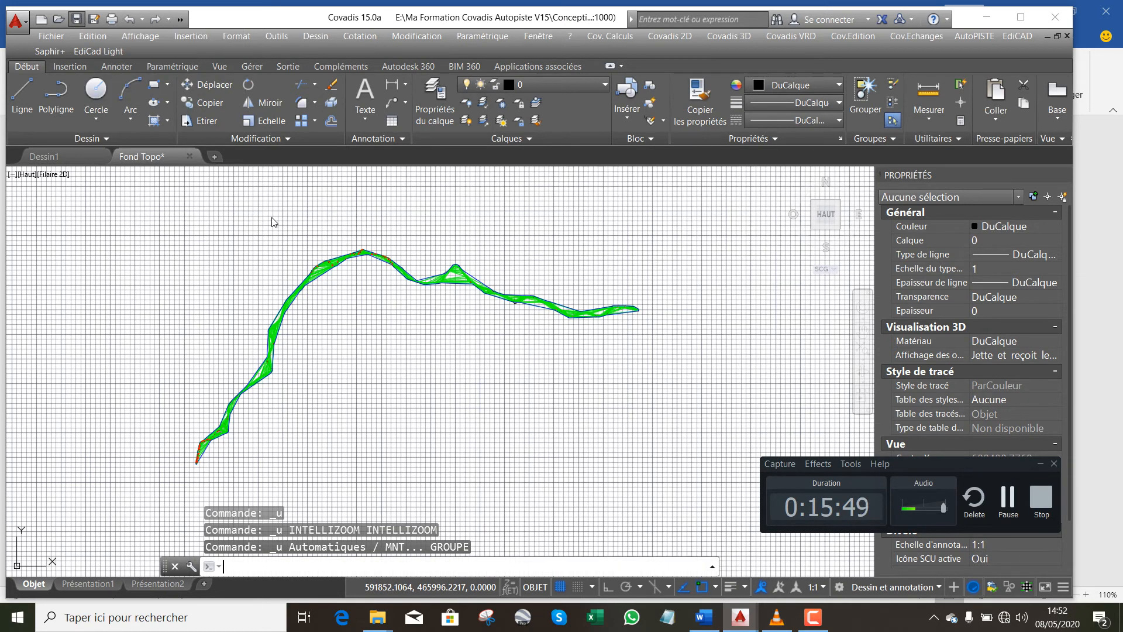
pyautogui.hotkey('ctrl', 's')
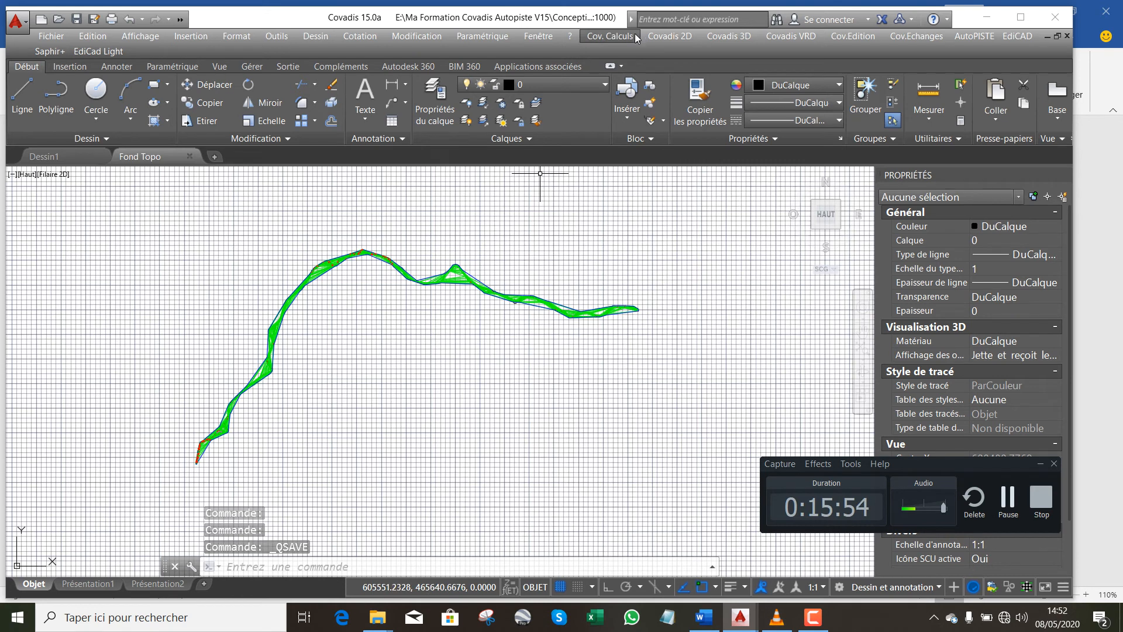
# Generate automatic TN contour lines without a boundary outline, using intervals of 1.0 for Ordre 1 and 5.0 for Ordre 2
pyautogui.click(729, 38)
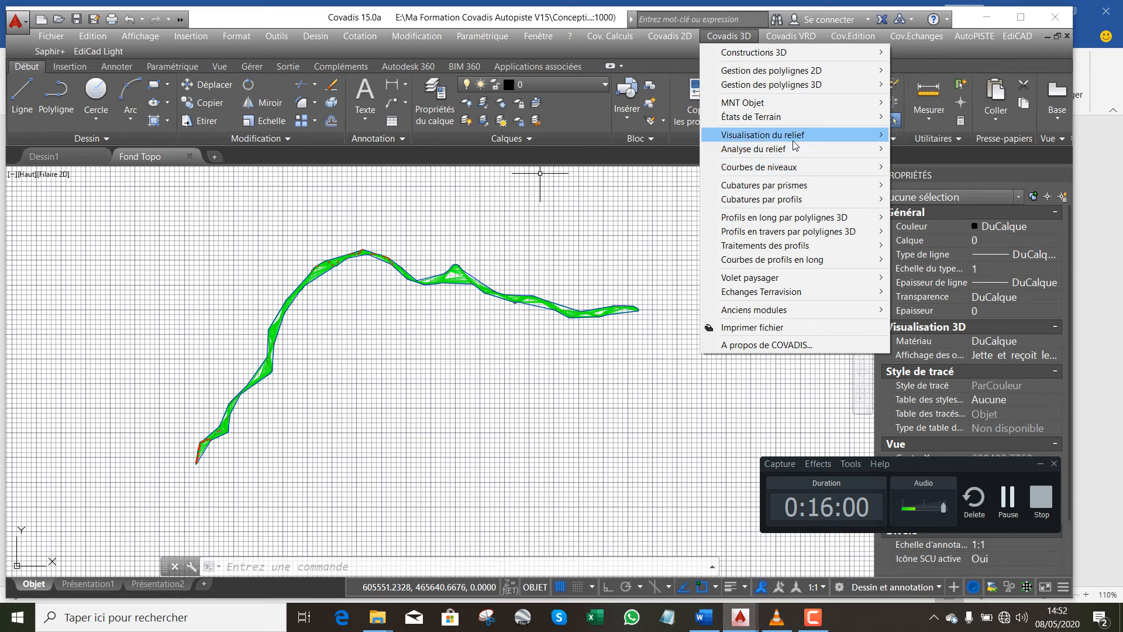
pyautogui.moveTo(795, 167)
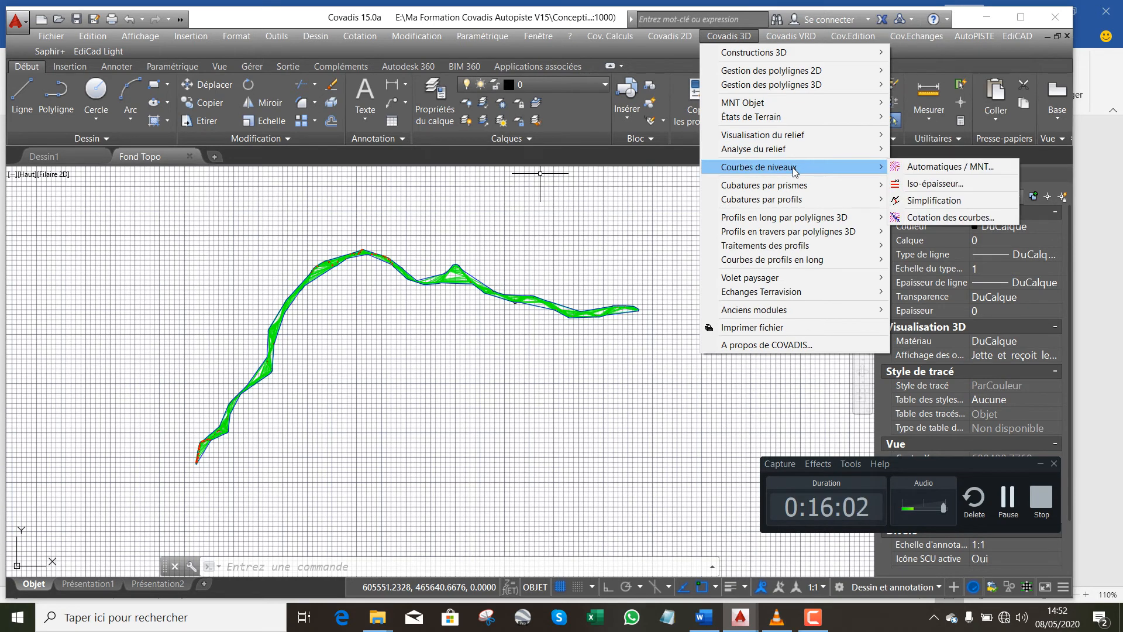
pyautogui.click(914, 170)
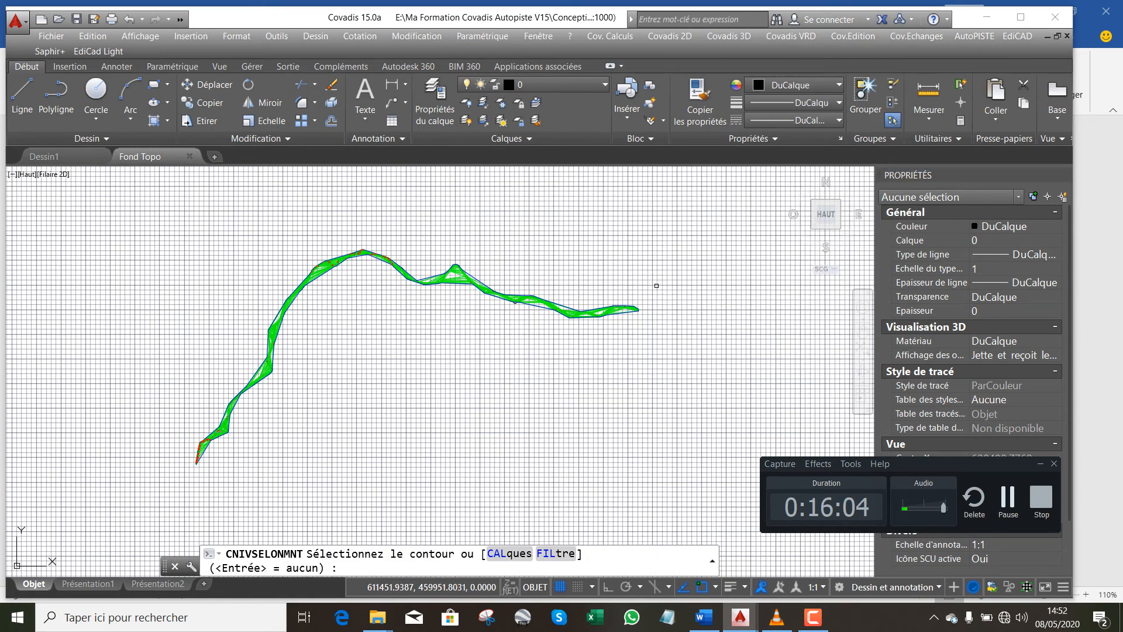
pyautogui.press('Return')
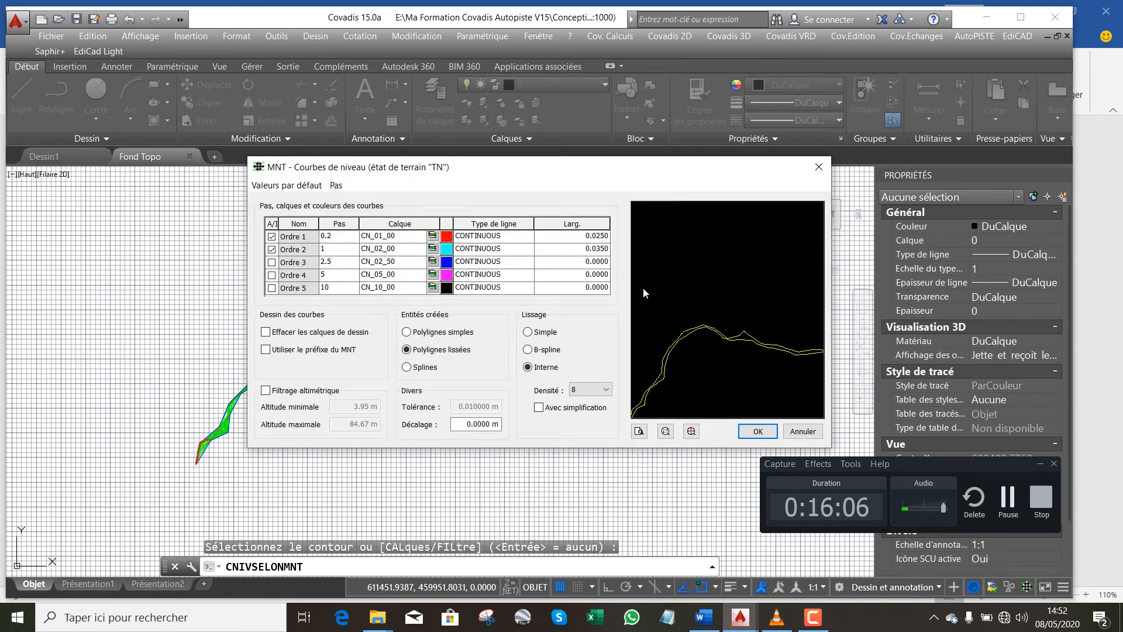
pyautogui.click(342, 248)
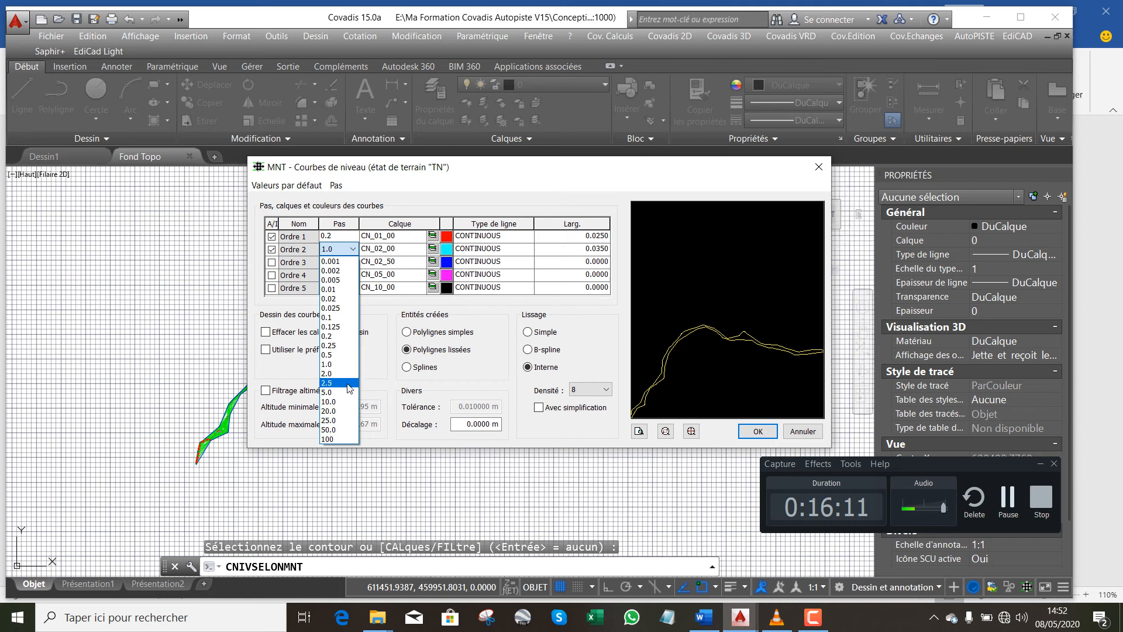
pyautogui.click(348, 391)
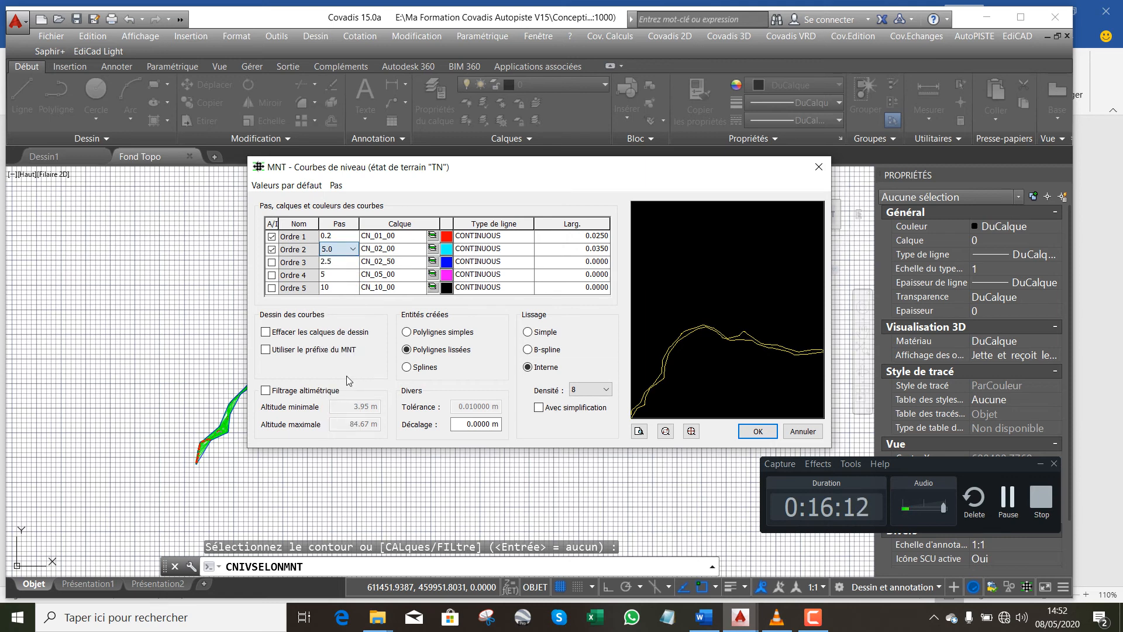
pyautogui.click(351, 236)
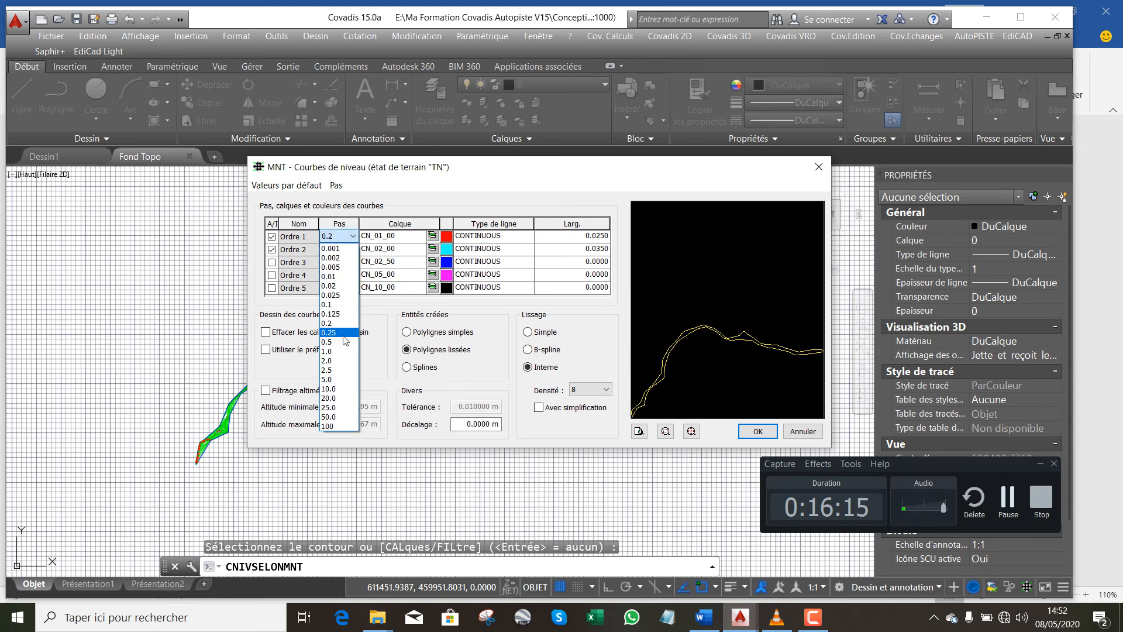
pyautogui.click(349, 351)
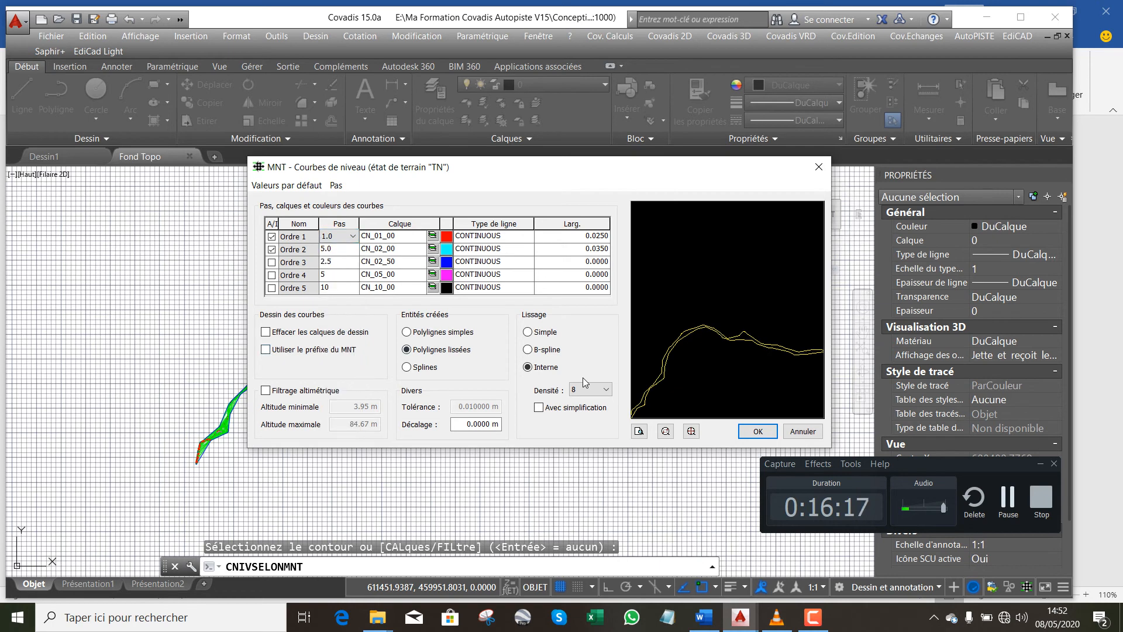
pyautogui.click(758, 431)
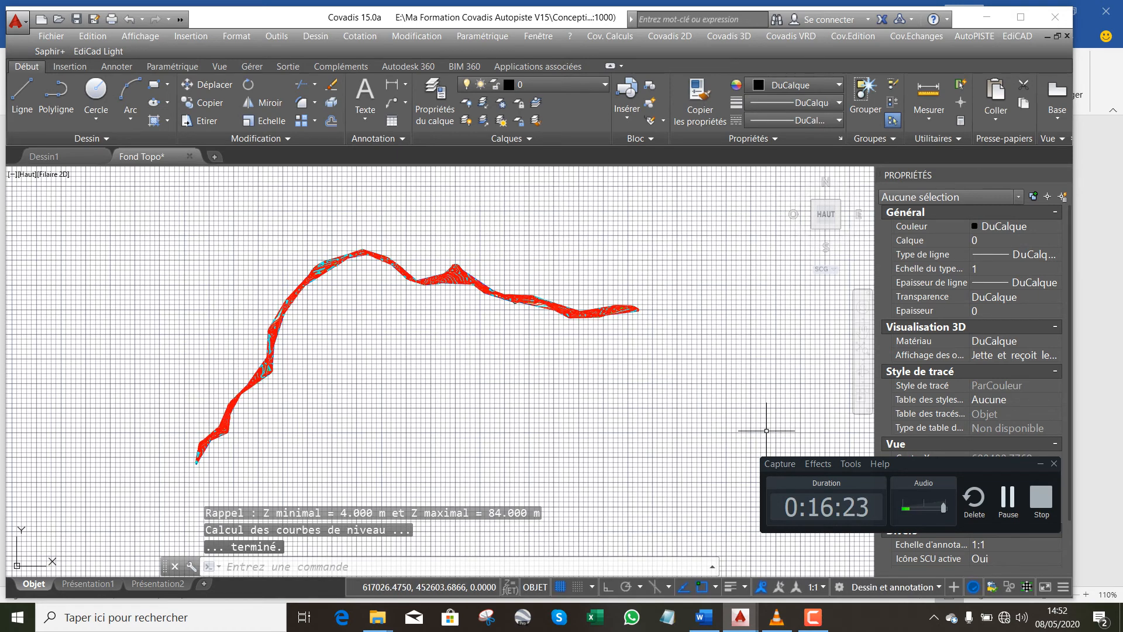
# Examine the regenerated contour lines and survey points along the eastern end of the road corridor
pyautogui.scroll(2, 605, 314)
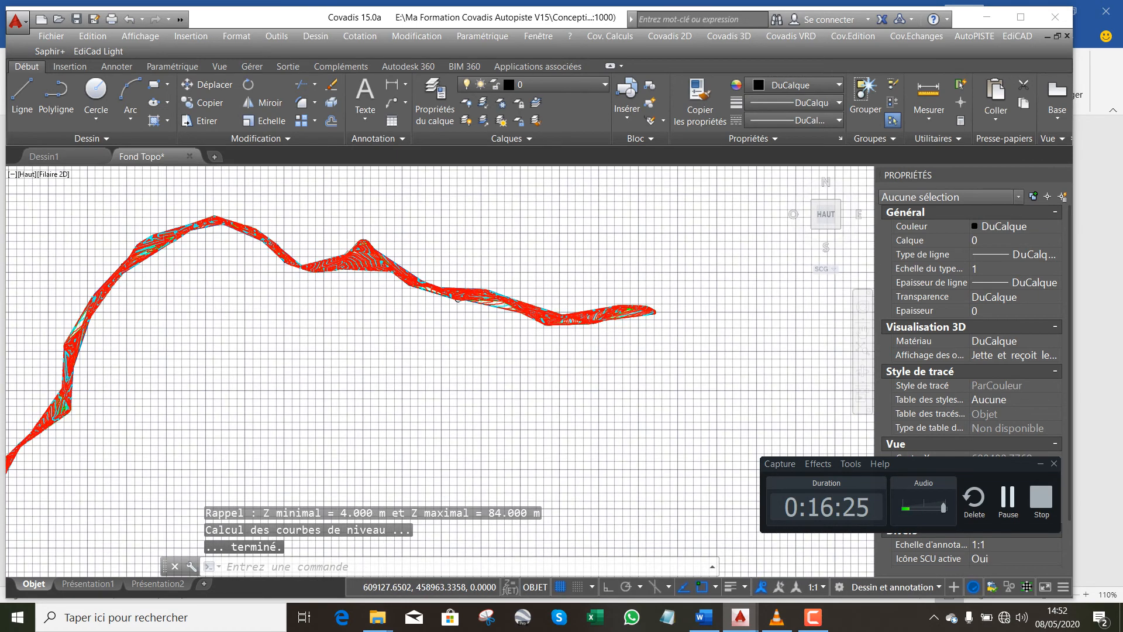
pyautogui.scroll(1, 458, 299)
pyautogui.scroll(4, 636, 304)
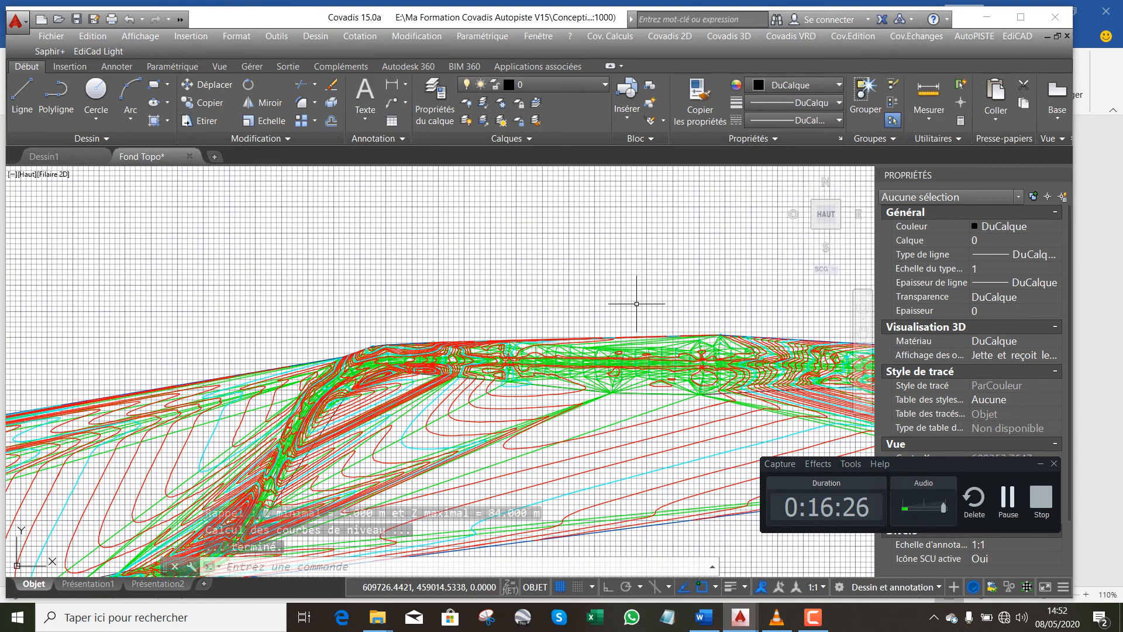
pyautogui.scroll(-2, 510, 422)
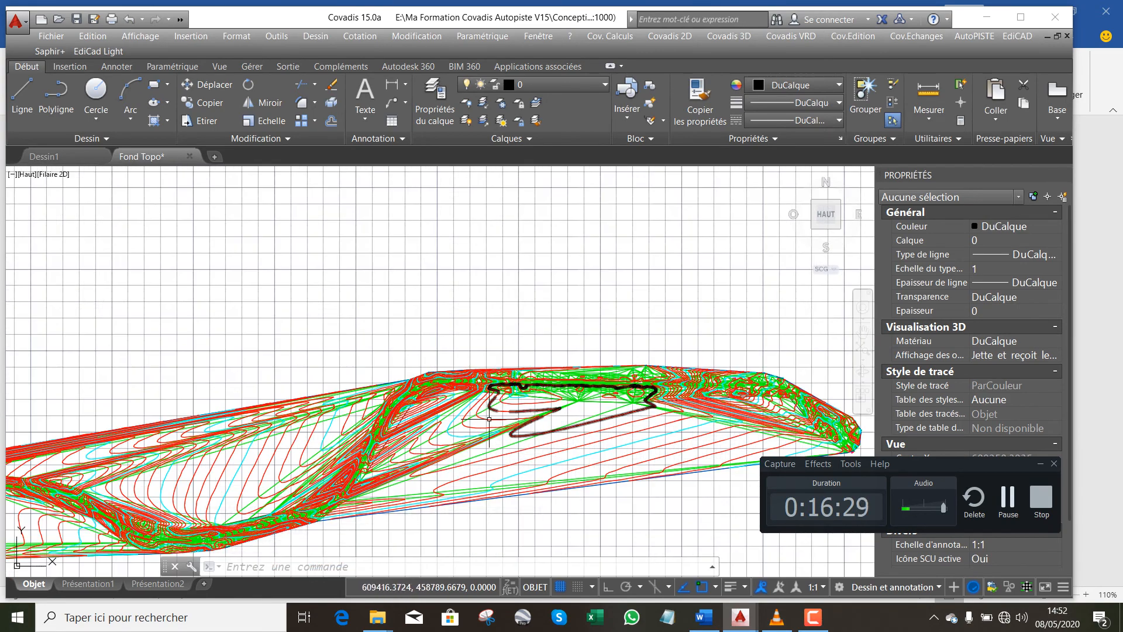
pyautogui.scroll(5, 489, 419)
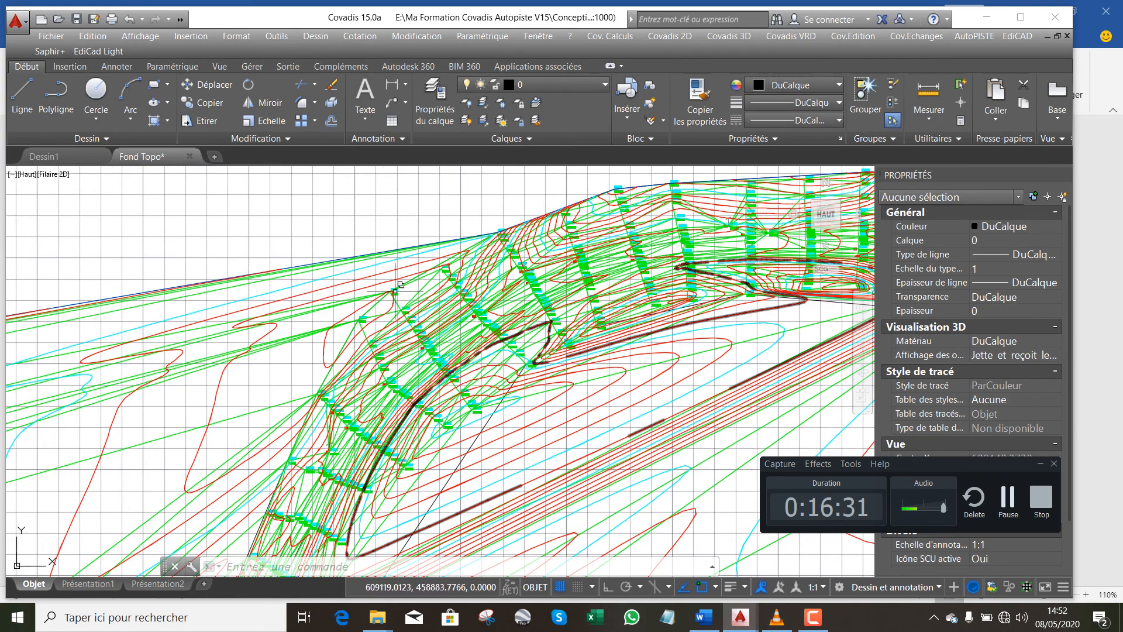
pyautogui.scroll(3, 396, 290)
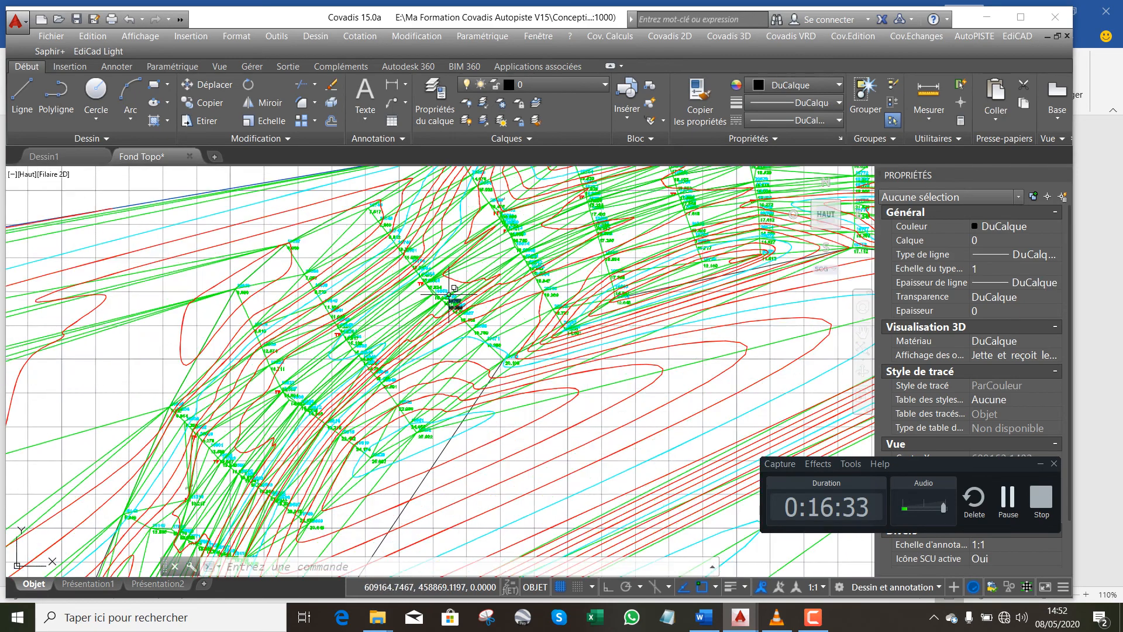
pyautogui.scroll(-4, 449, 293)
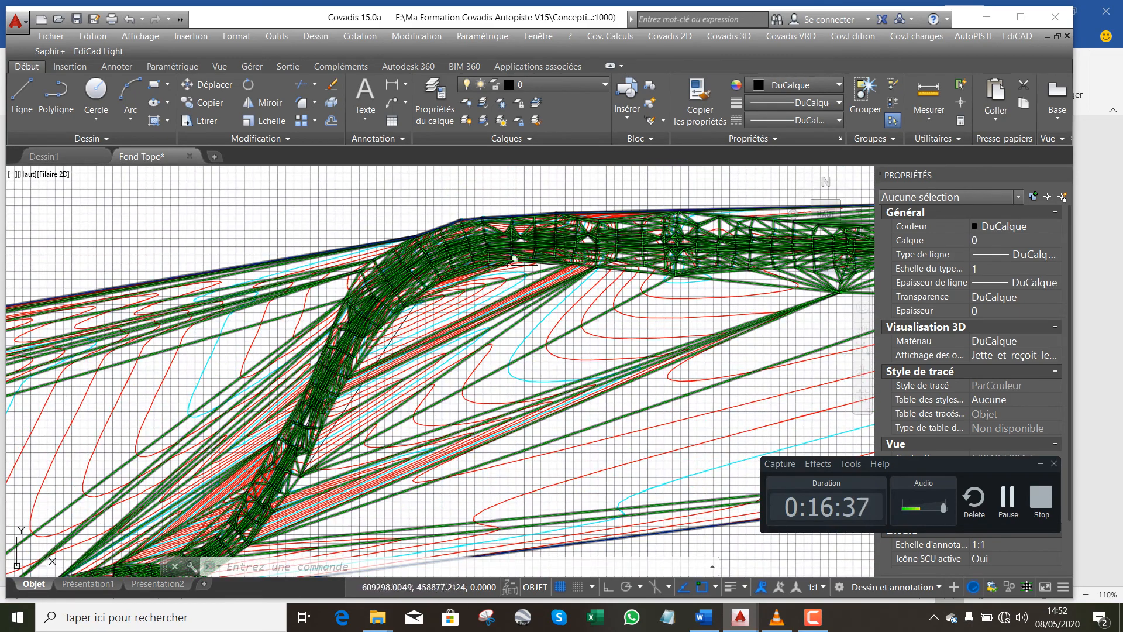
pyautogui.scroll(5, 367, 351)
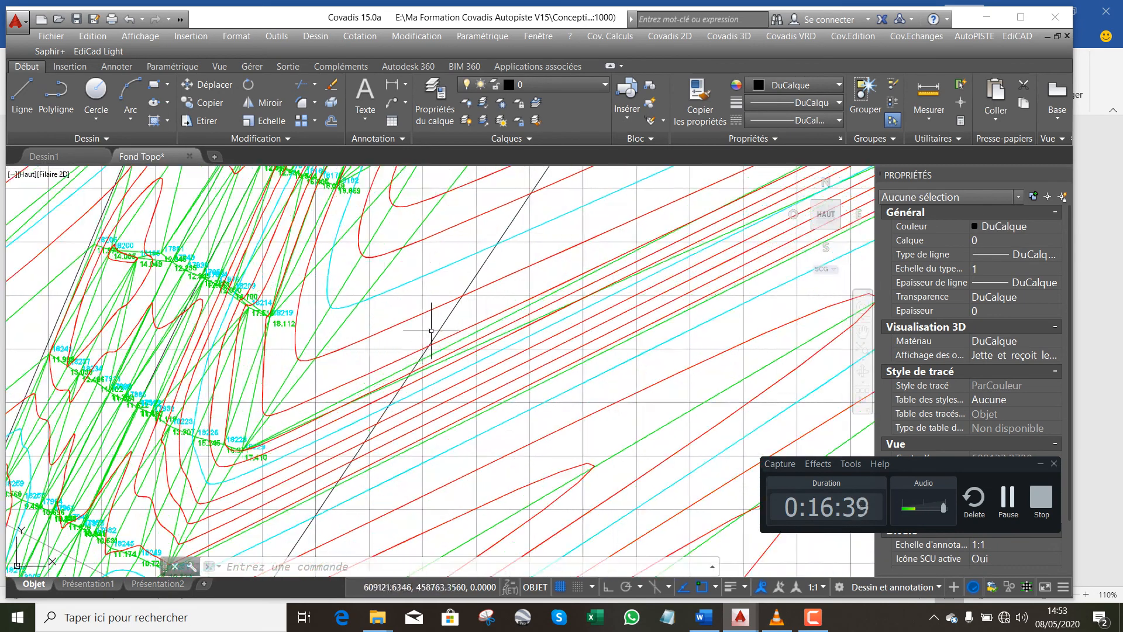
pyautogui.scroll(-2, 397, 331)
pyautogui.scroll(-5, 436, 267)
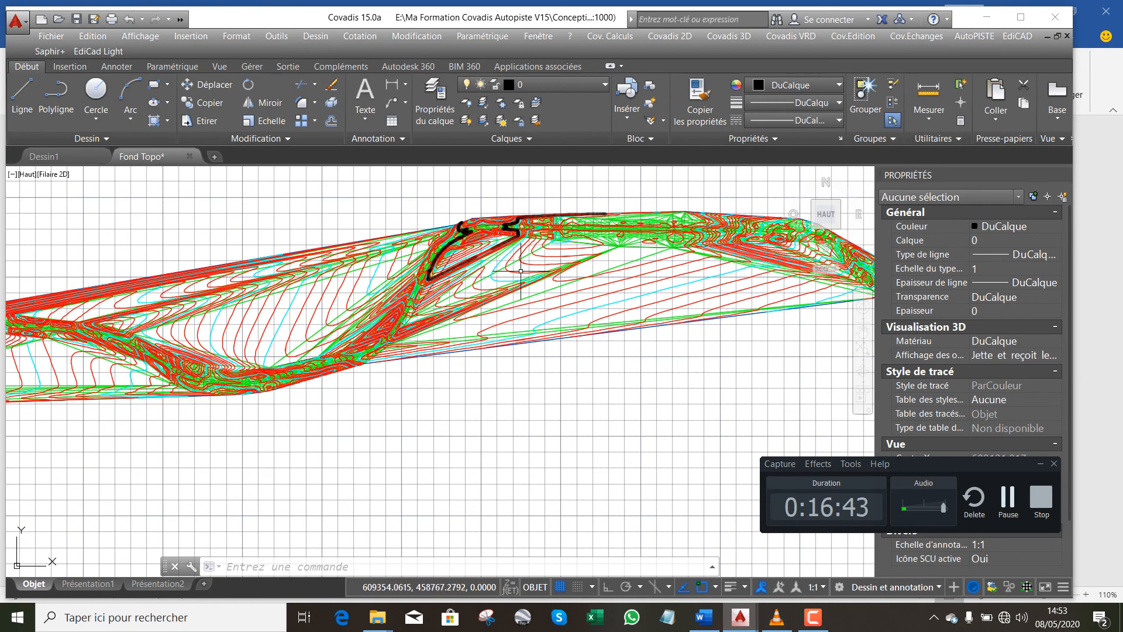
pyautogui.scroll(3, 581, 222)
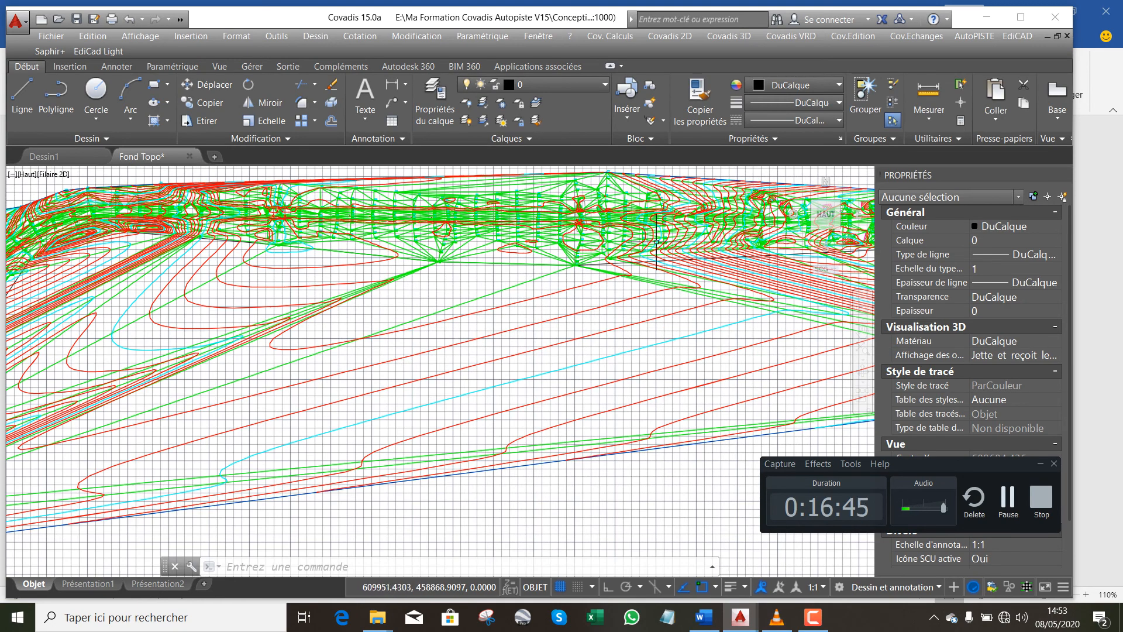
pyautogui.scroll(2, 581, 223)
pyautogui.scroll(-4, 581, 223)
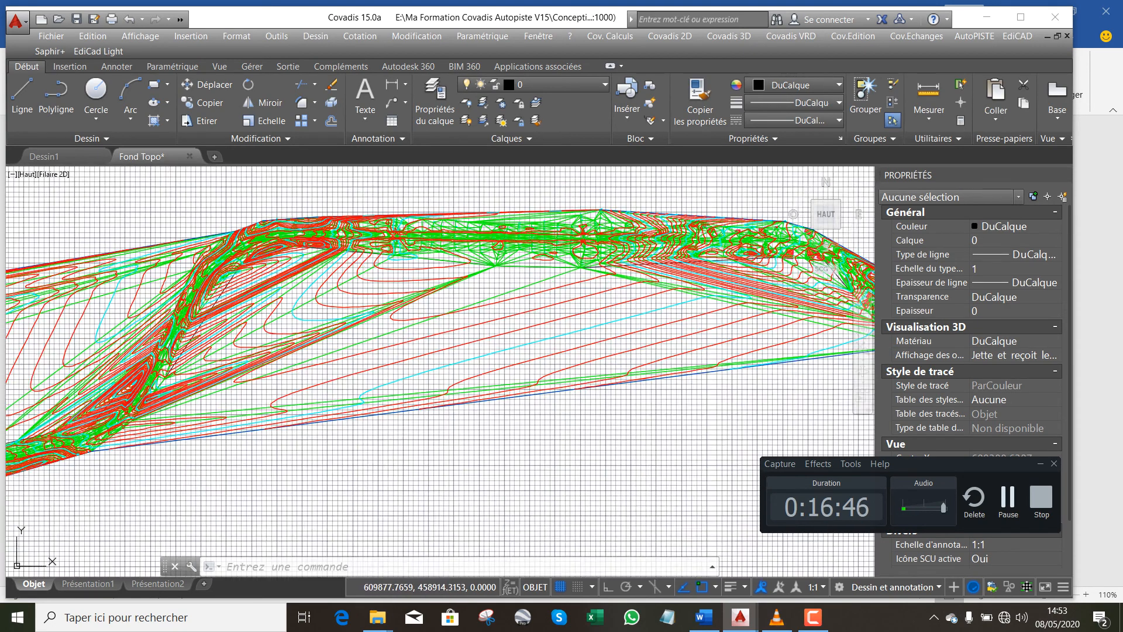
pyautogui.scroll(5, 595, 230)
pyautogui.scroll(-6, 560, 221)
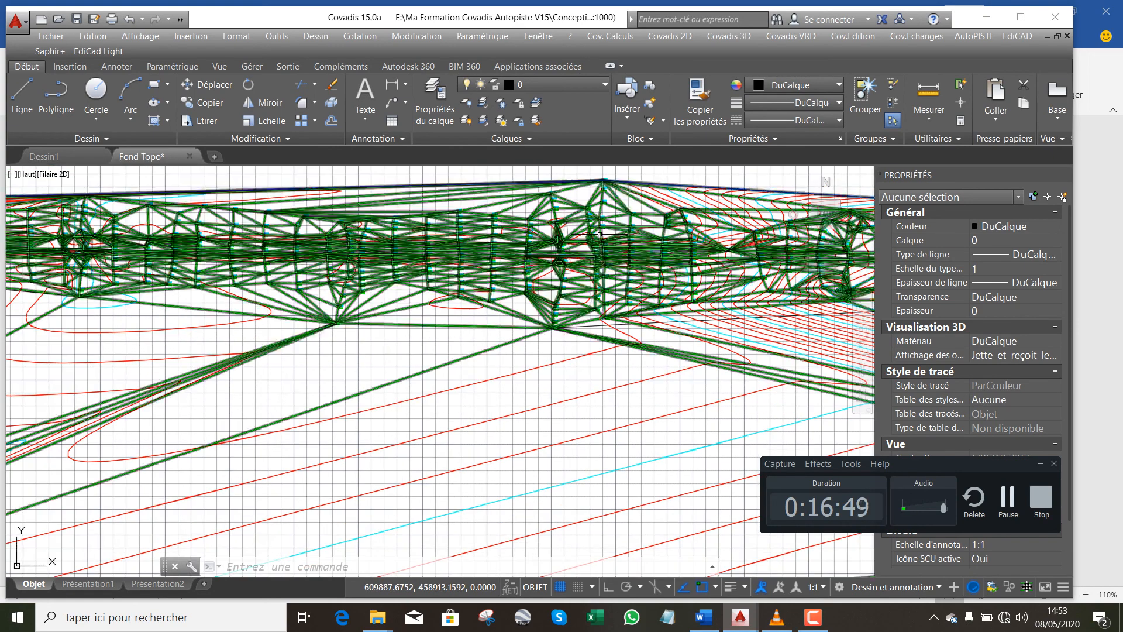
pyautogui.scroll(-3, 620, 246)
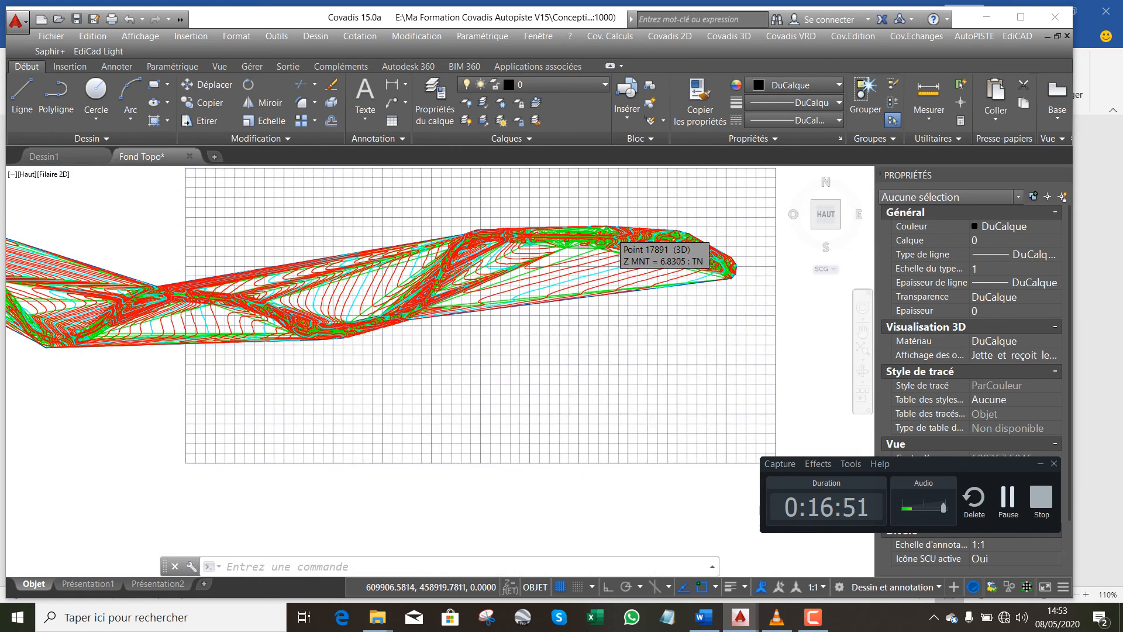
# Inspect the contour lines around the corridor bends west of the eastern end
pyautogui.scroll(5, 329, 282)
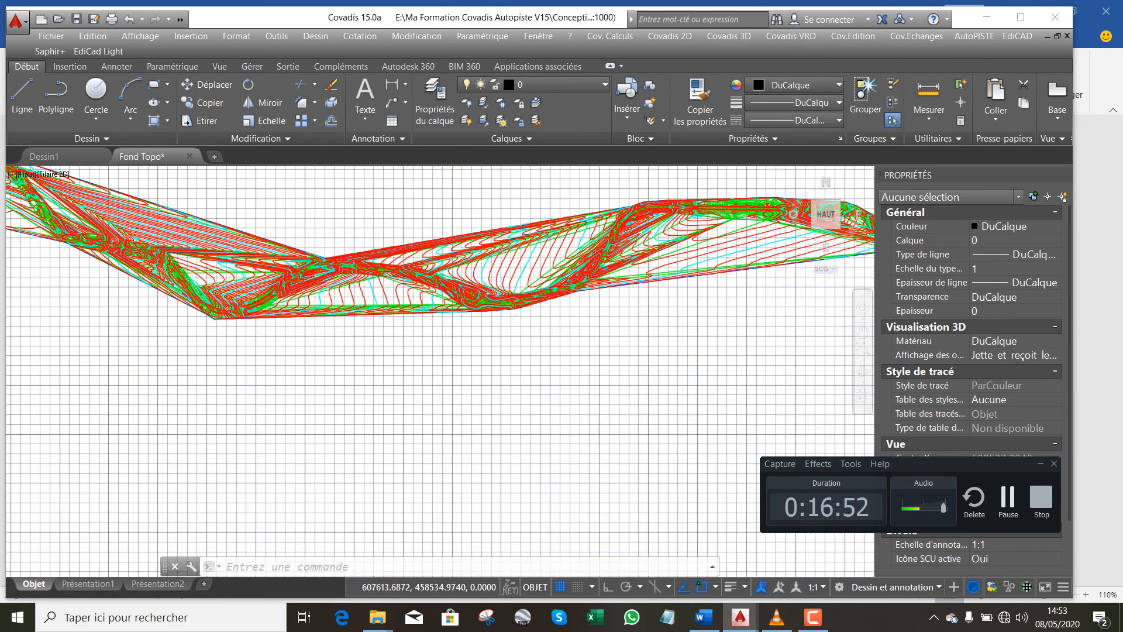
pyautogui.scroll(1, 321, 234)
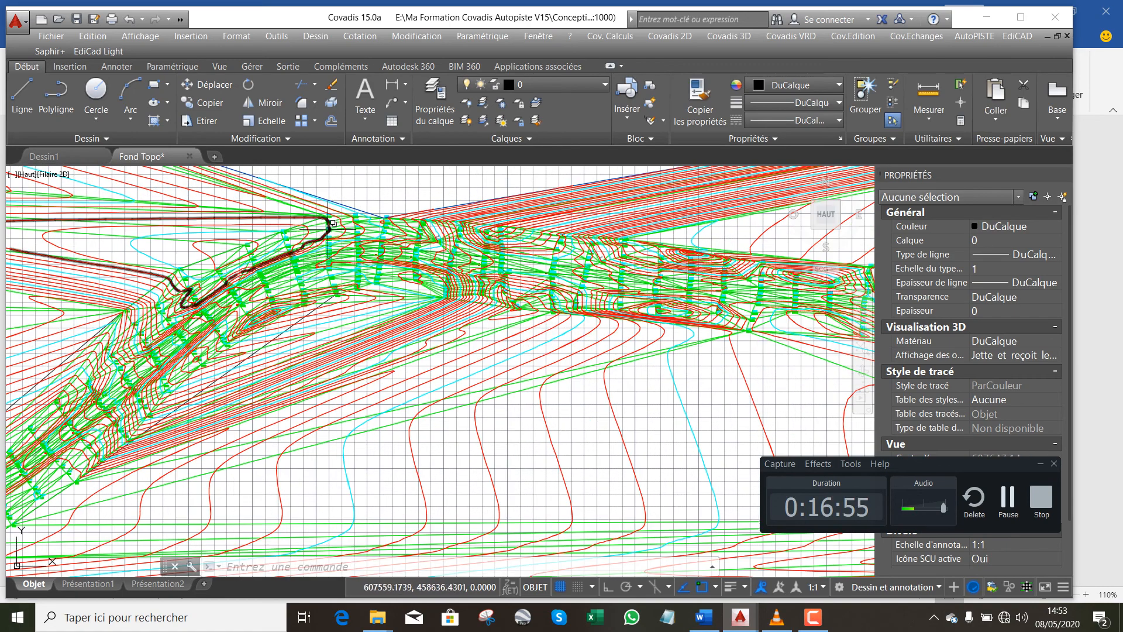
pyautogui.scroll(-1, 618, 289)
pyautogui.scroll(-2, 618, 292)
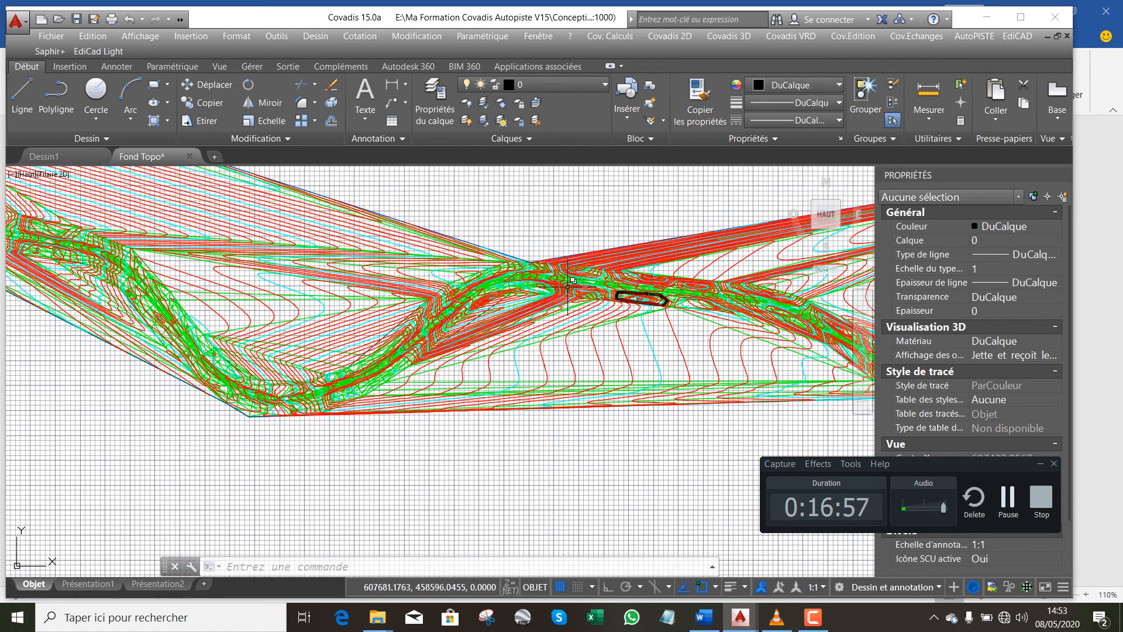
pyautogui.scroll(4, 289, 398)
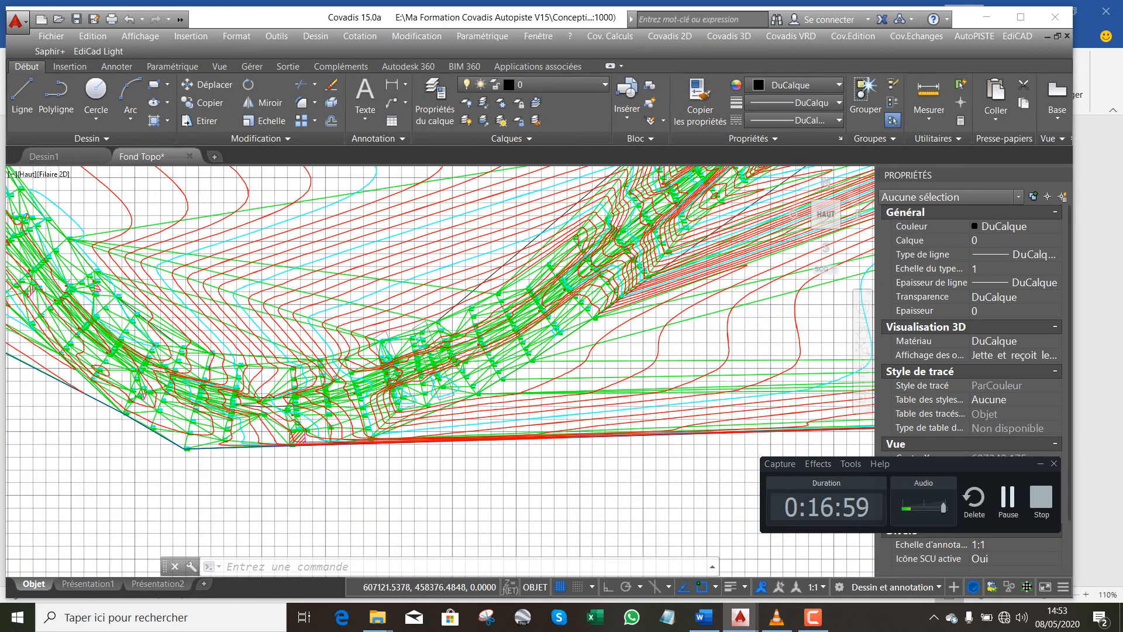
pyautogui.scroll(-2, 556, 373)
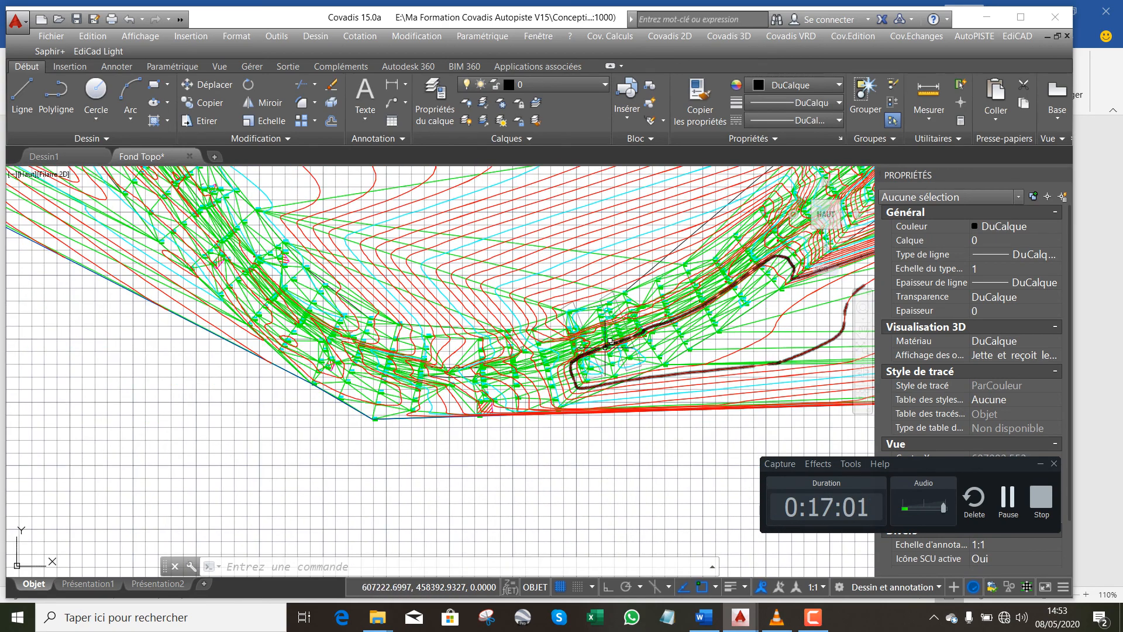
pyautogui.scroll(2, 560, 374)
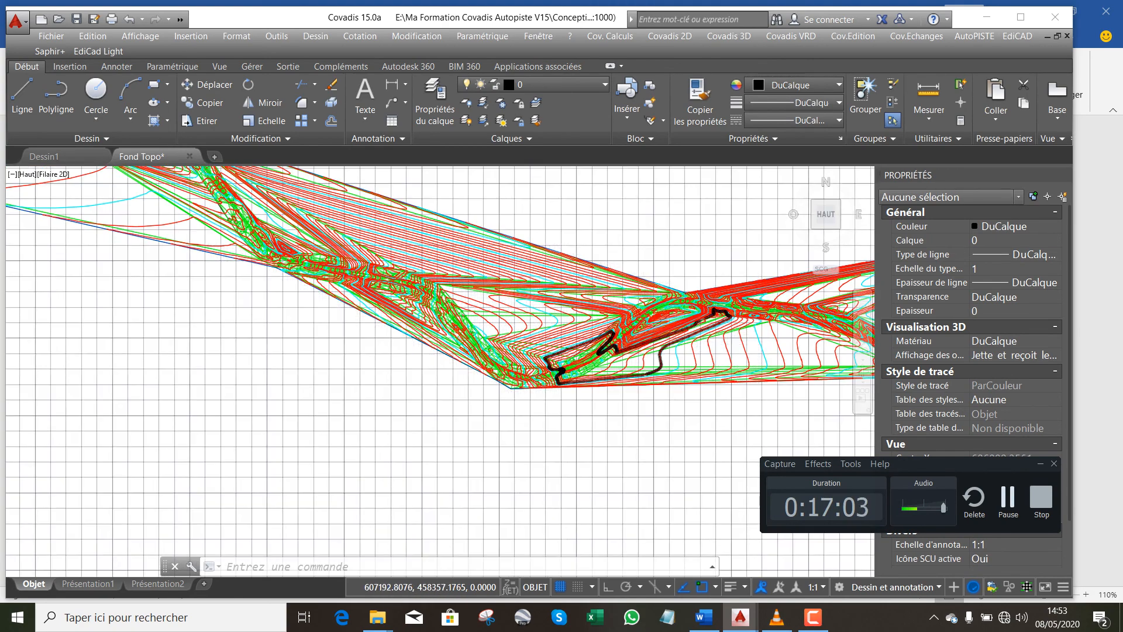
# Save the Fond Topo drawing with its regenerated contour lines
pyautogui.scroll(-5, 409, 320)
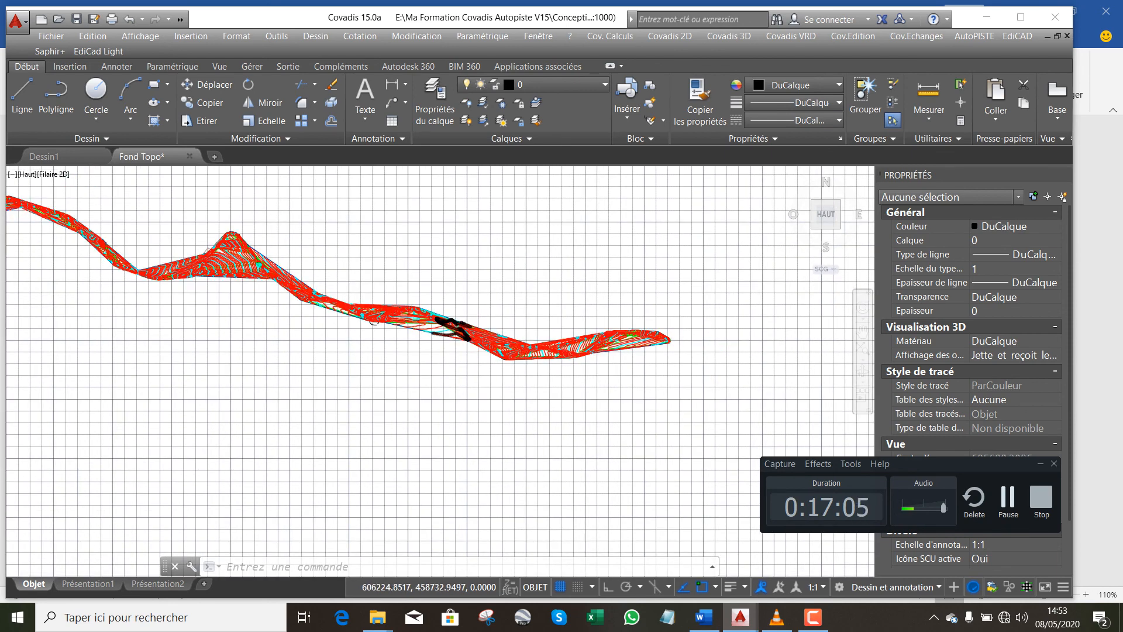
pyautogui.scroll(-2, 464, 339)
pyautogui.scroll(-2, 514, 325)
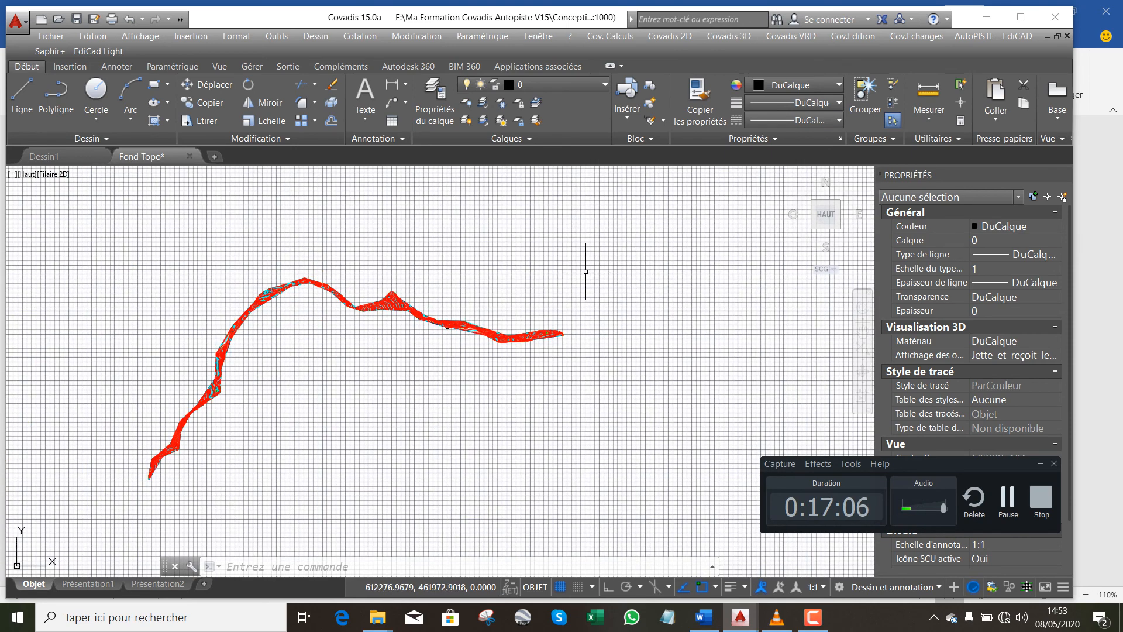
pyautogui.click(76, 20)
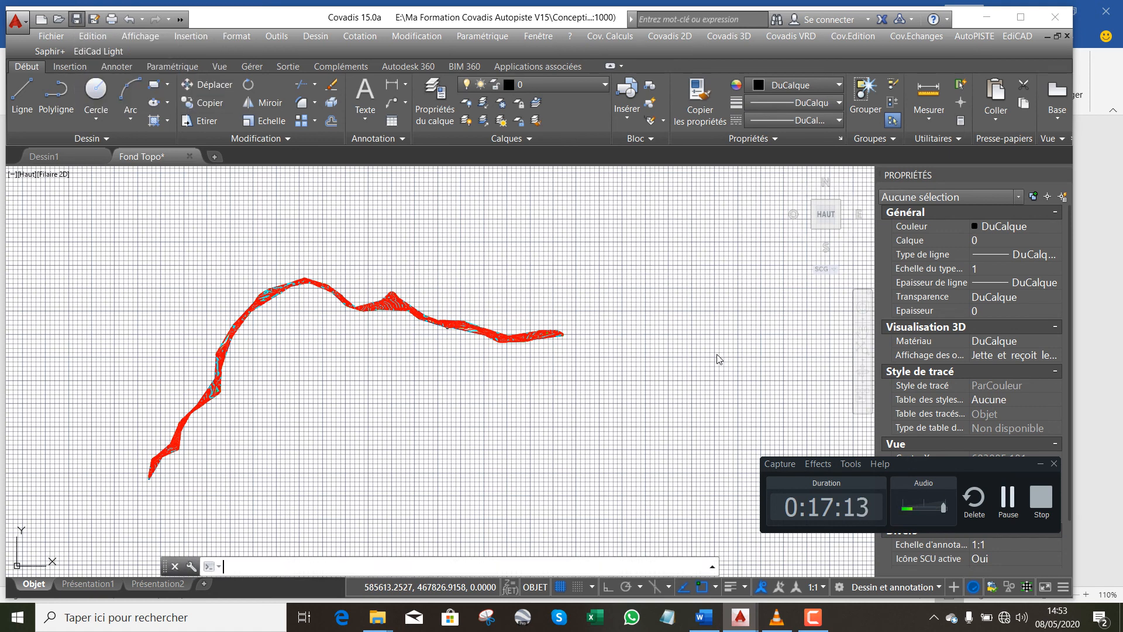
# Switch to VLC media player and resume playback of the paused track
pyautogui.moveTo(777, 617)
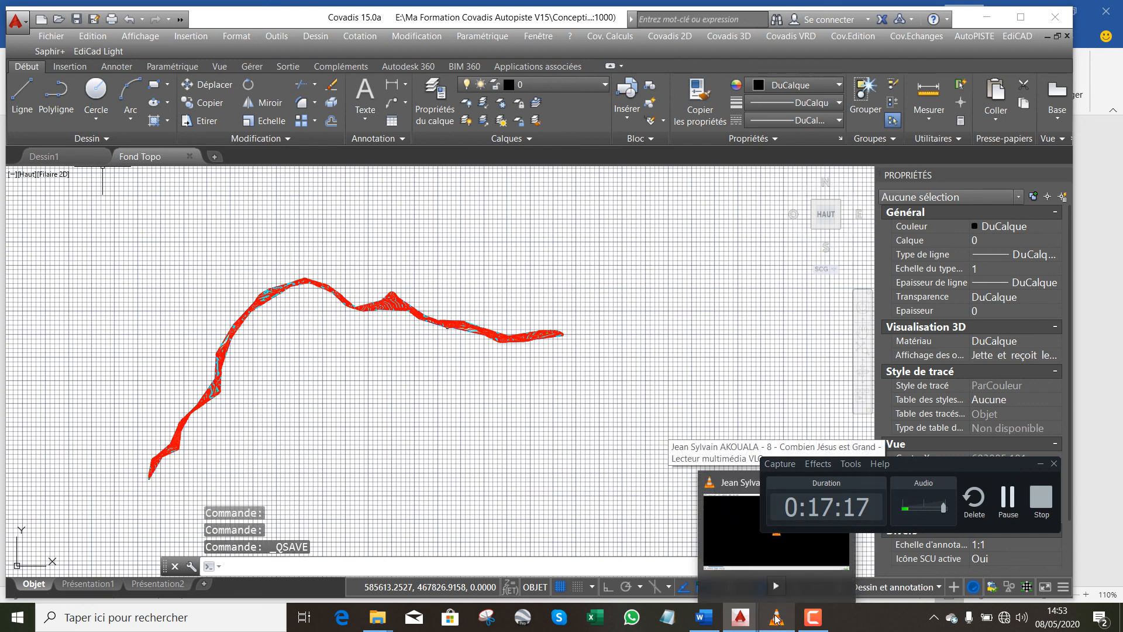
pyautogui.click(776, 617)
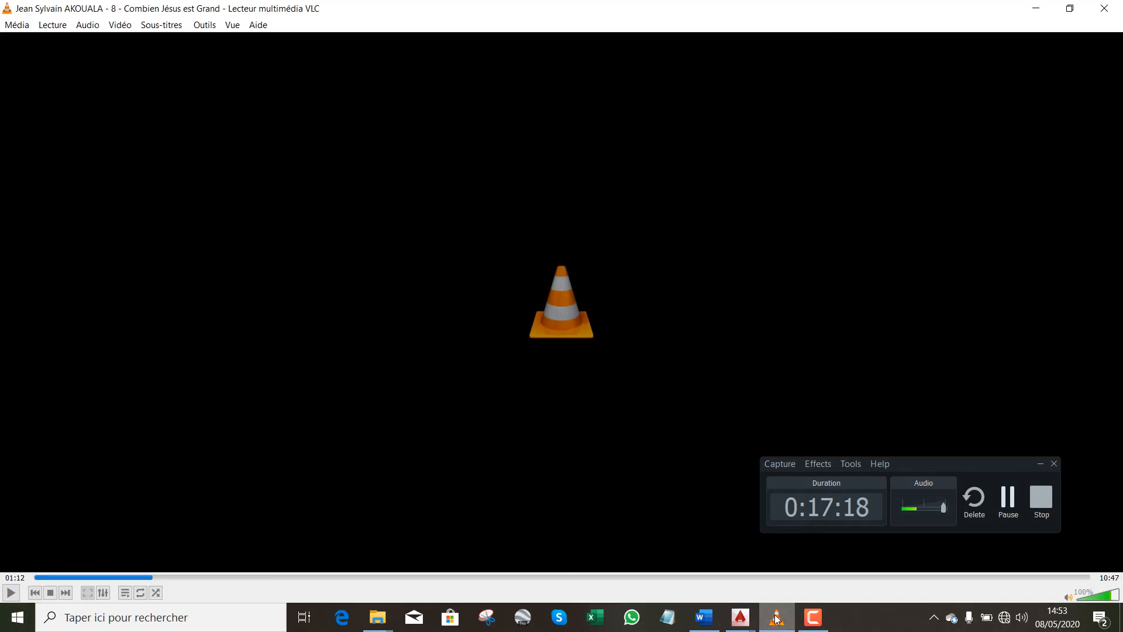
pyautogui.click(10, 593)
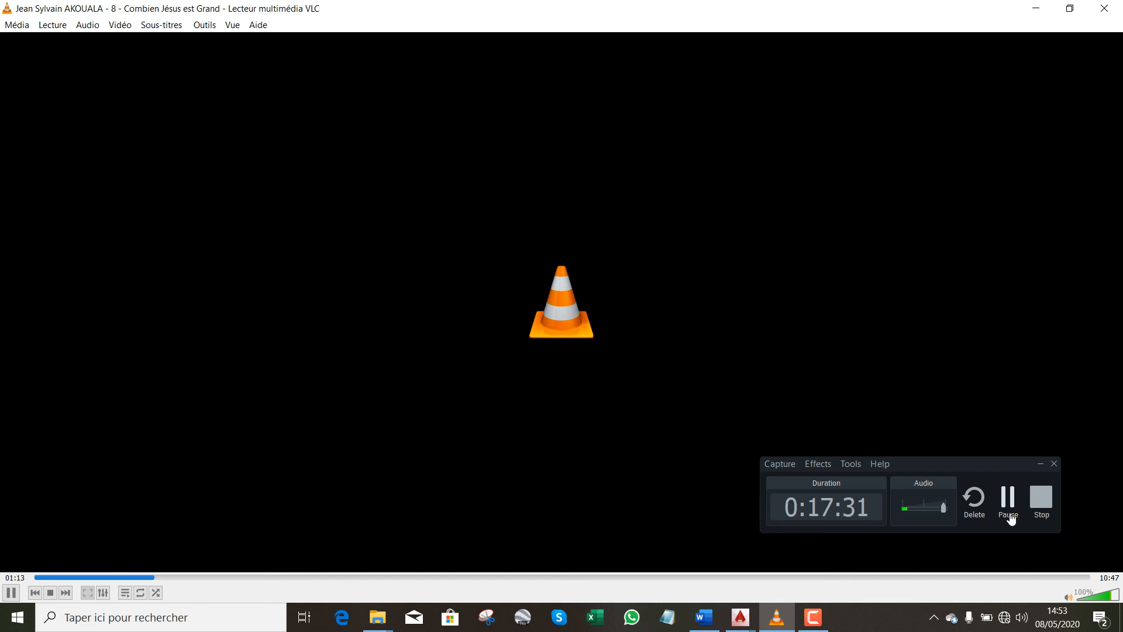